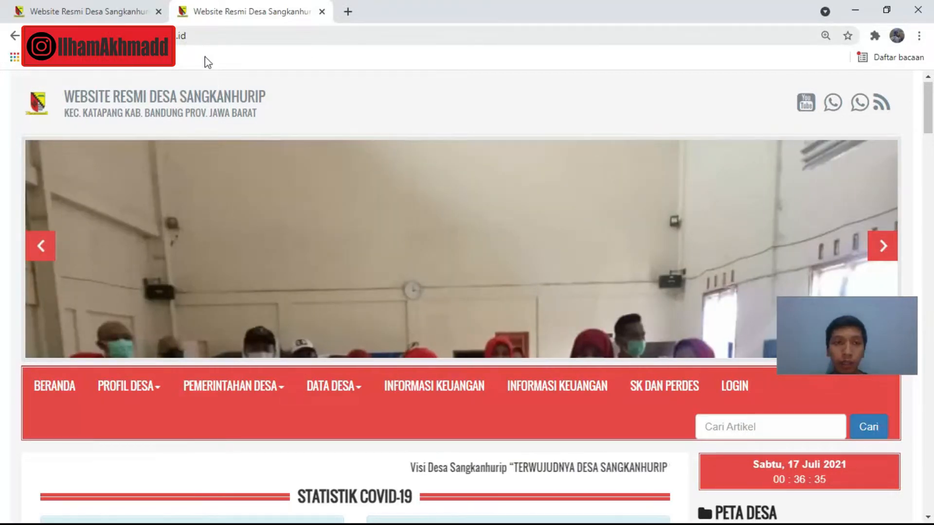
scroll(219, 89, down, 2)
scroll(219, 89, up, 2)
scroll(222, 92, down, 3)
scroll(221, 92, up, 3)
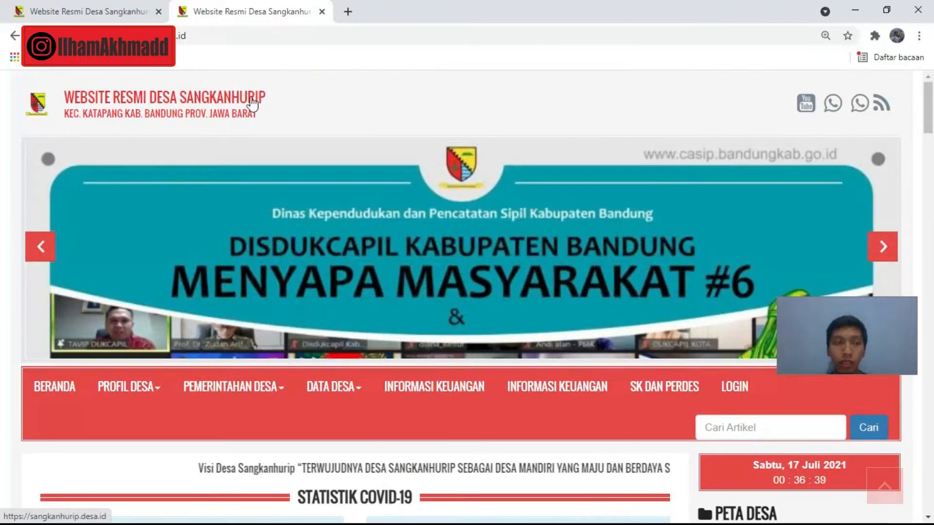
scroll(243, 104, down, 1)
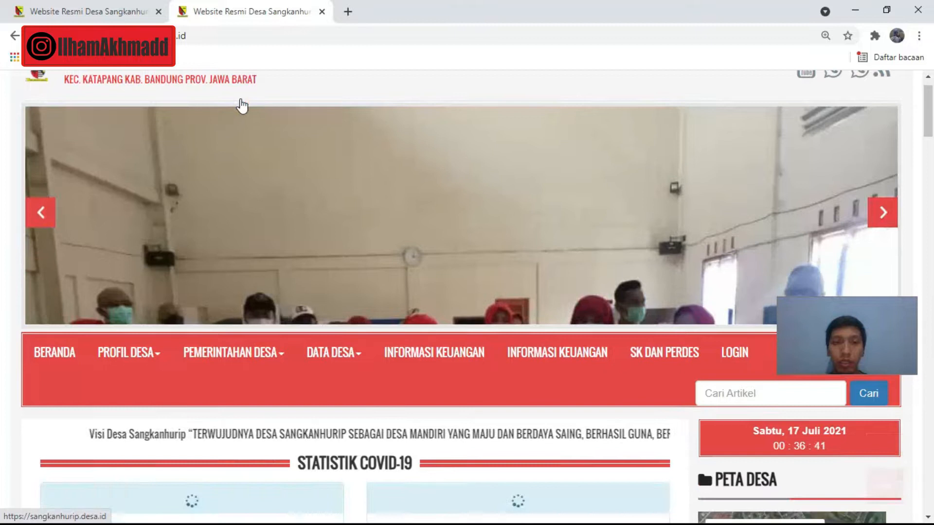
scroll(241, 106, down, 1)
scroll(242, 106, up, 2)
scroll(242, 106, down, 2)
scroll(242, 106, up, 2)
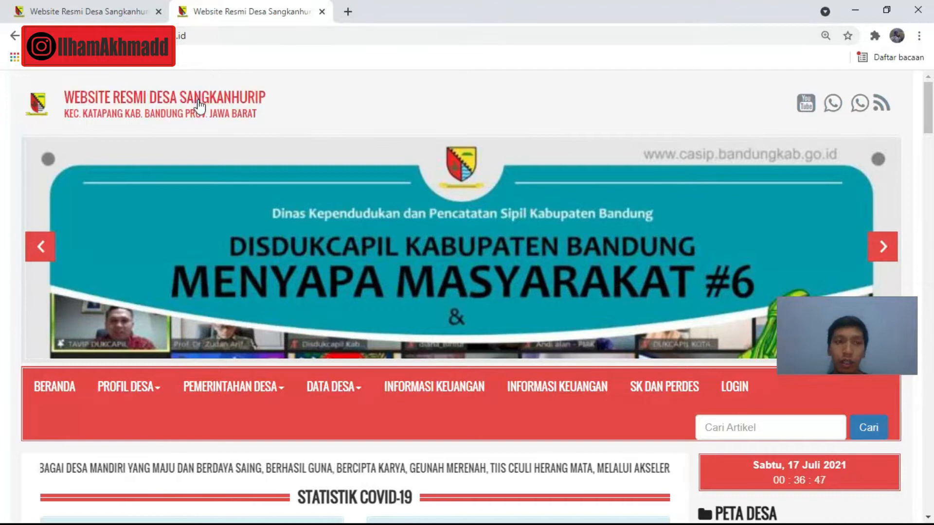
Look over the whole Desa Sangkanhurip homepage, from the header down to the footer's village contact details and OpenSID version.
scroll(316, 115, down, 15)
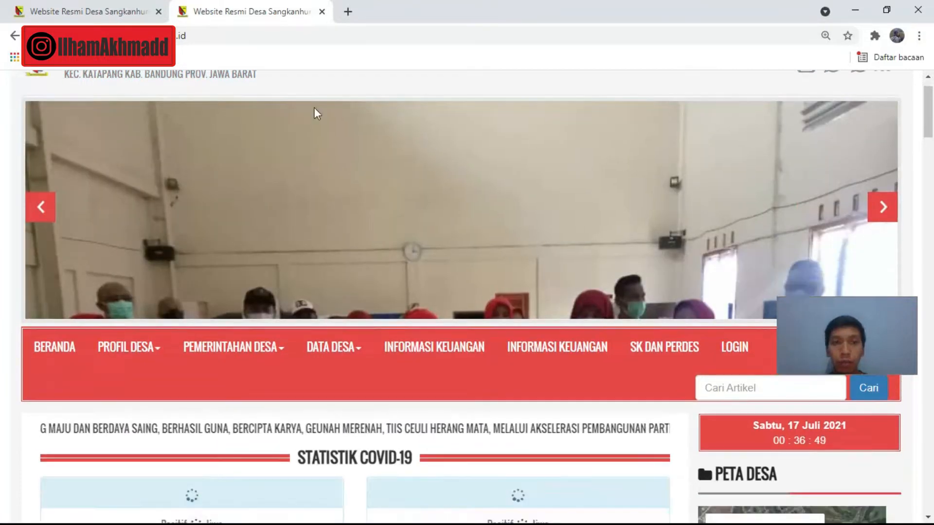
scroll(316, 120, down, 15)
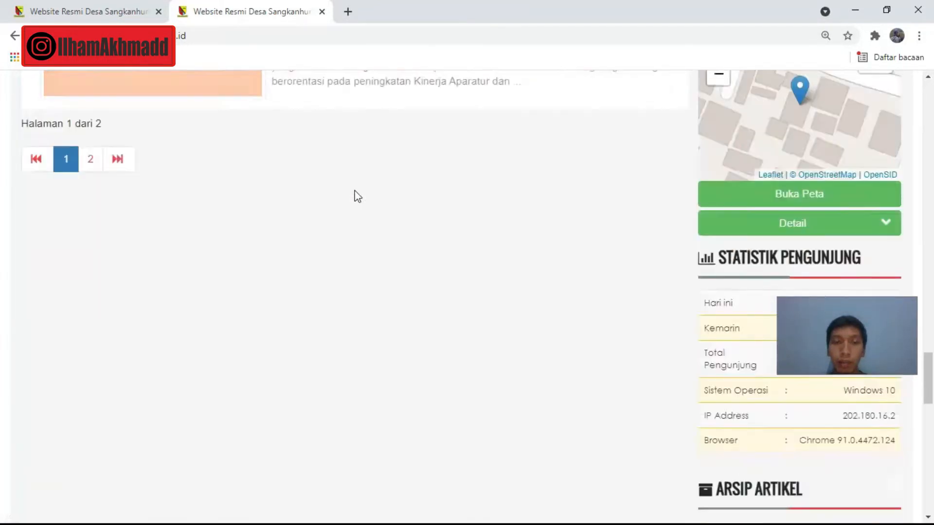
scroll(393, 248, down, 3)
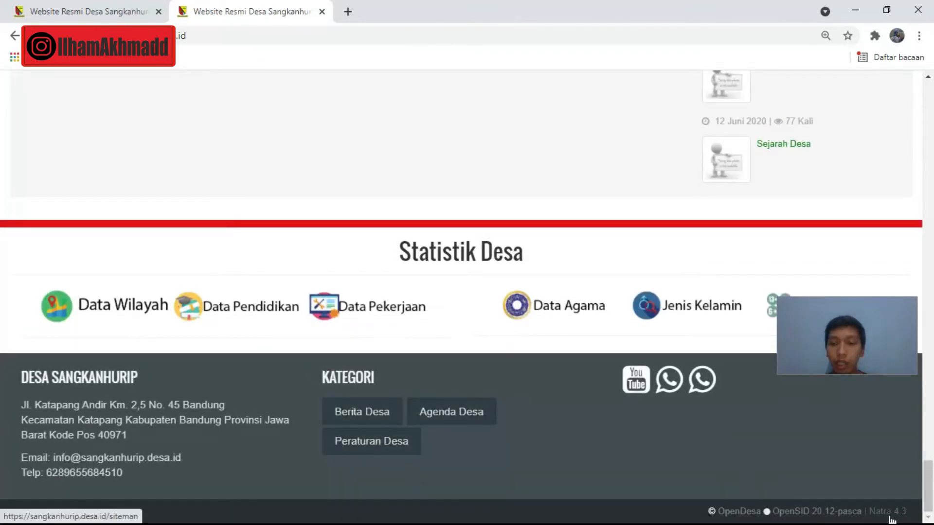
scroll(618, 273, up, 20)
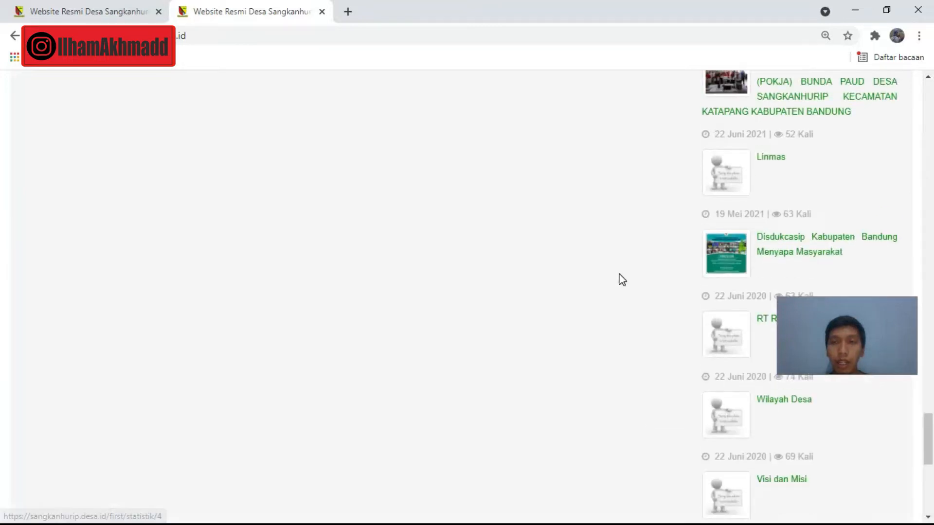
scroll(619, 274, up, 10)
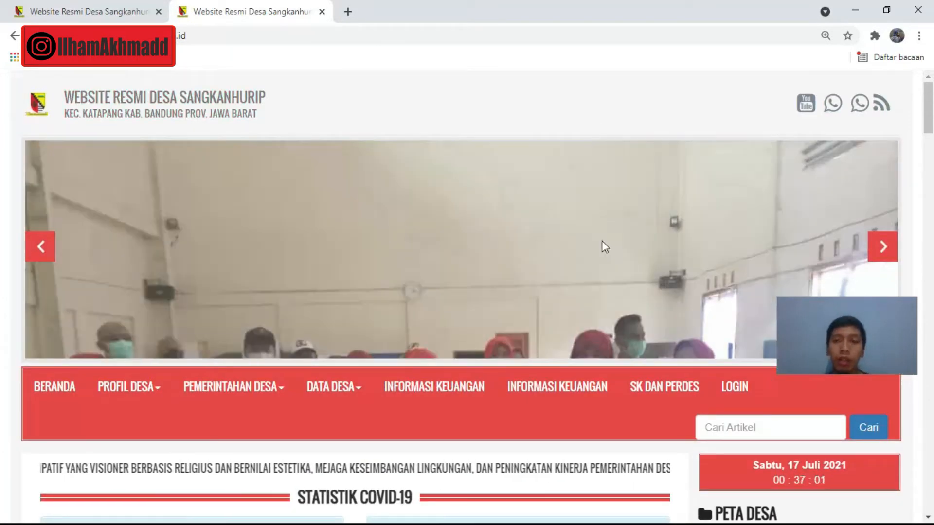
Examine the Statistik COVID-19 and Status COVID-19 di Desa sections on the homepage.
scroll(444, 253, down, 1)
scroll(439, 246, up, 1)
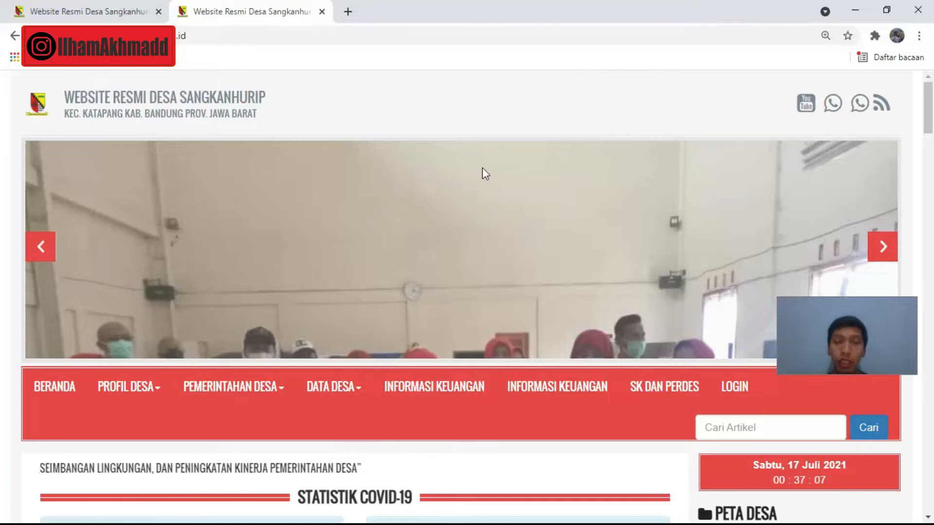
scroll(302, 160, down, 6)
scroll(303, 165, up, 4)
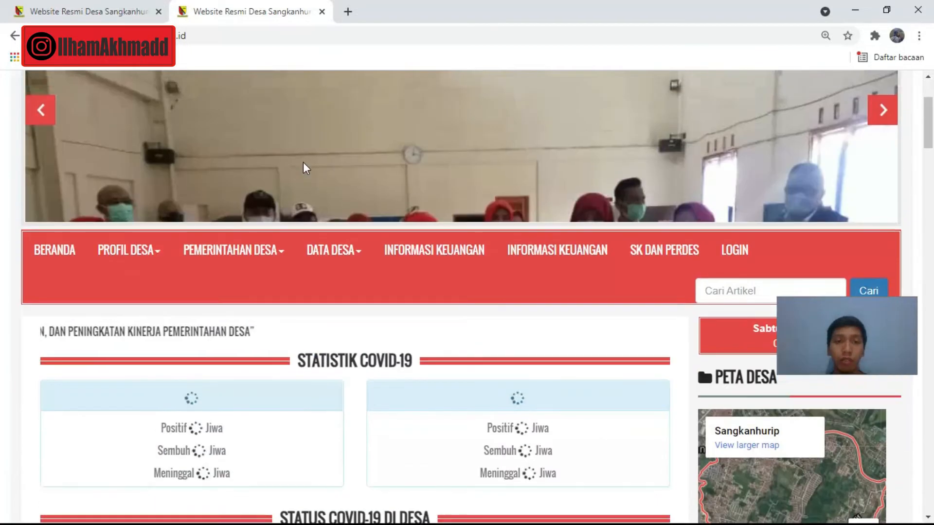
scroll(304, 165, down, 5)
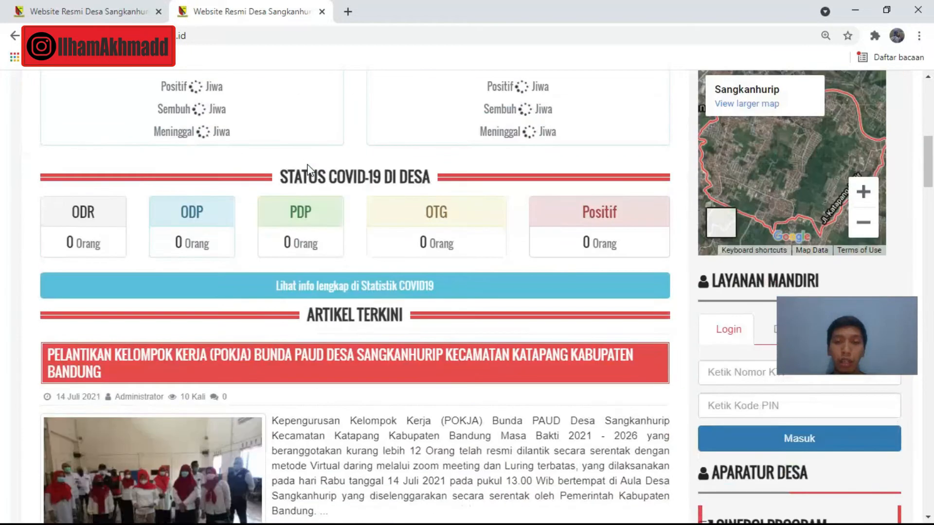
scroll(307, 167, down, 4)
scroll(304, 171, up, 5)
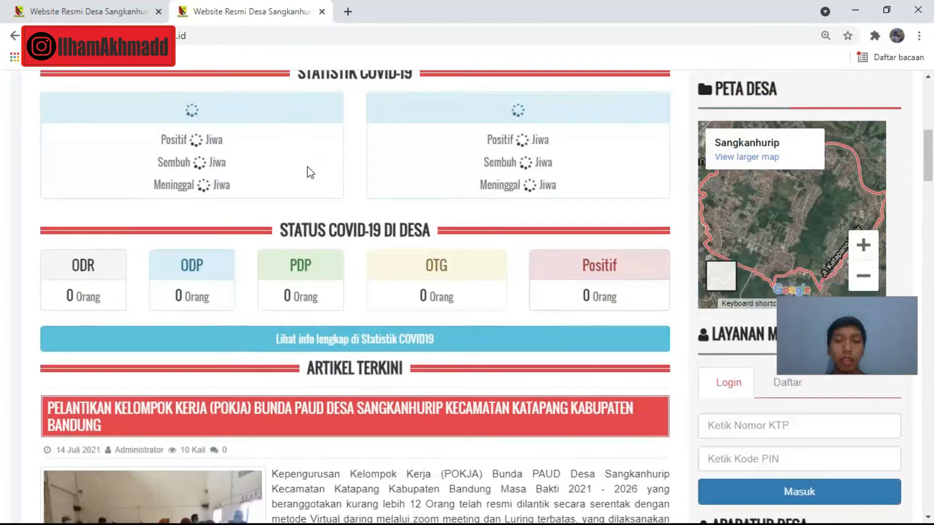
scroll(310, 172, down, 4)
scroll(310, 171, up, 10)
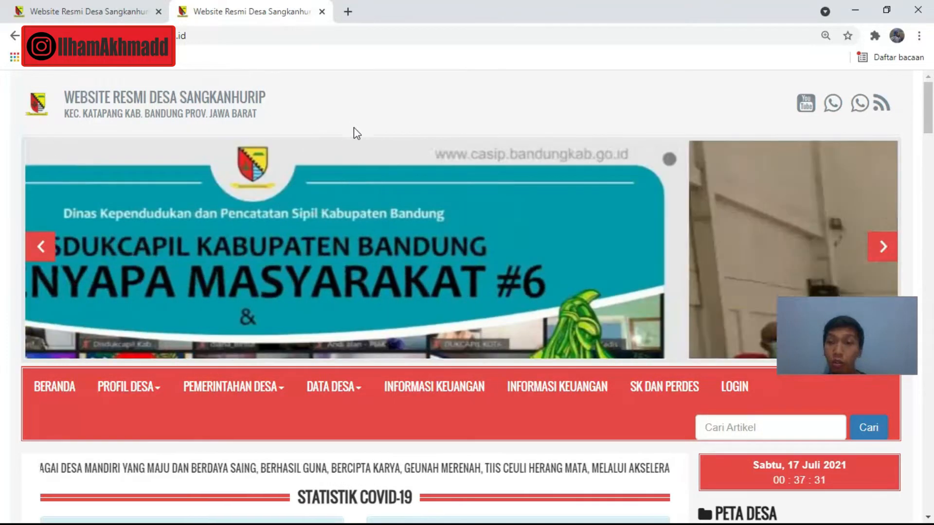
Review the published articles under Artikel Terkini, the sidebar widgets and the navigation entries on the homepage.
scroll(360, 156, down, 3)
scroll(357, 156, down, 10)
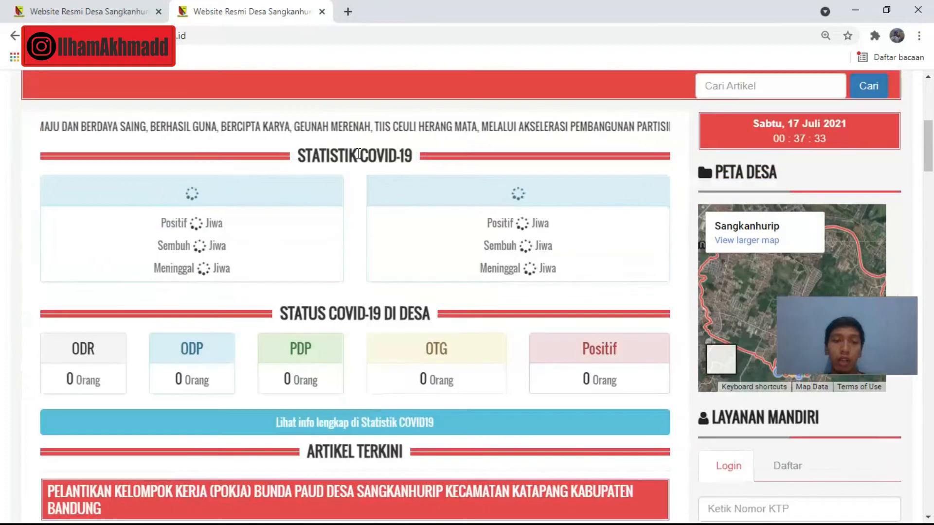
scroll(359, 164, down, 10)
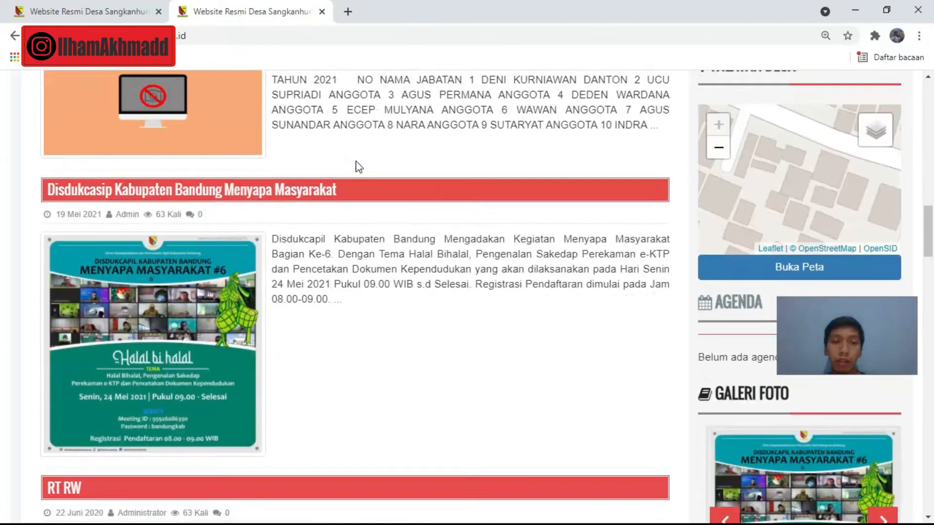
scroll(353, 192, down, 7)
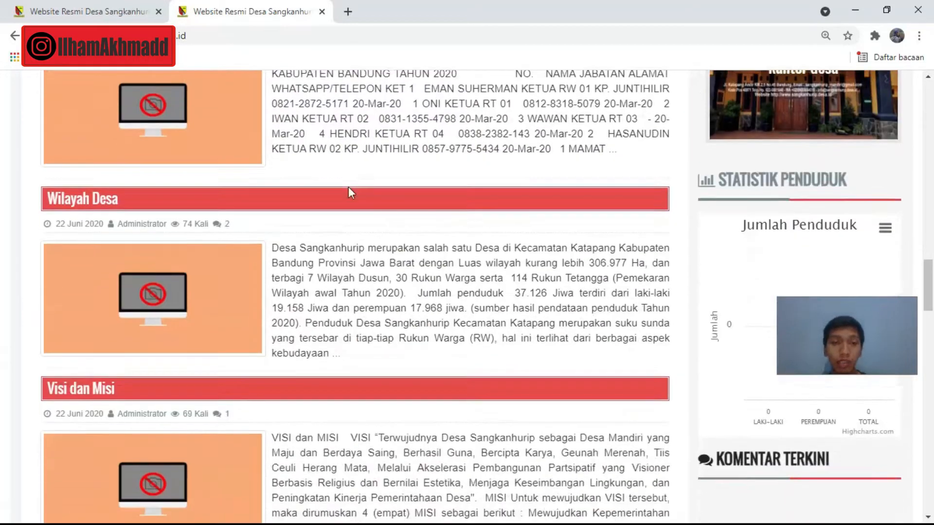
scroll(349, 192, up, 12)
scroll(348, 186, up, 14)
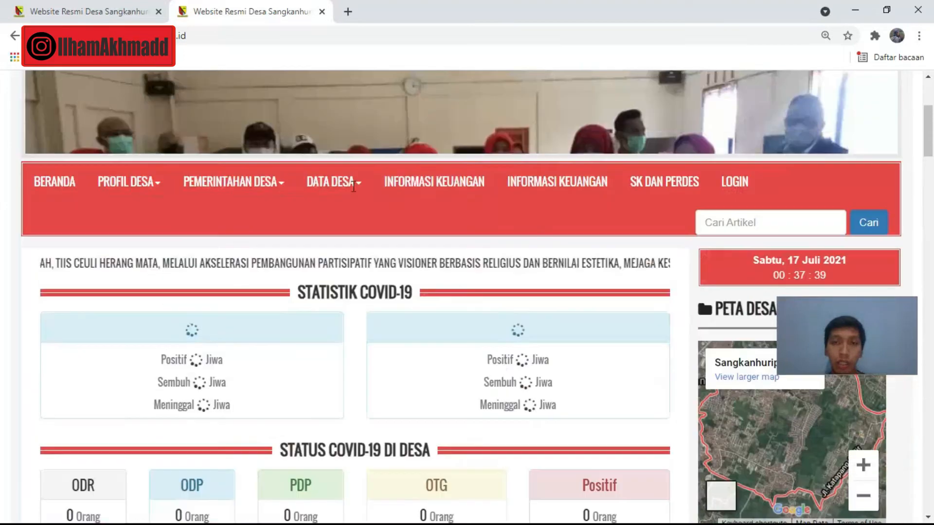
scroll(340, 275, down, 9)
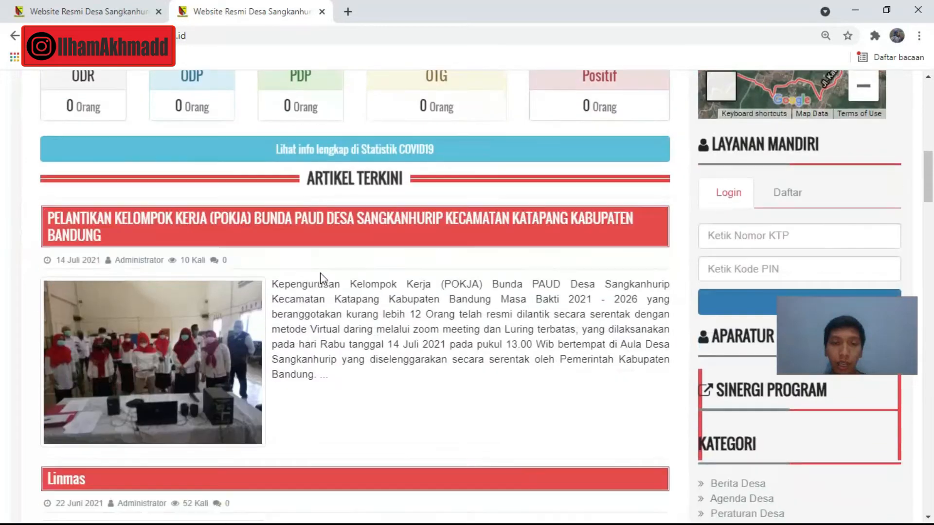
scroll(659, 216, up, 5)
scroll(608, 245, down, 6)
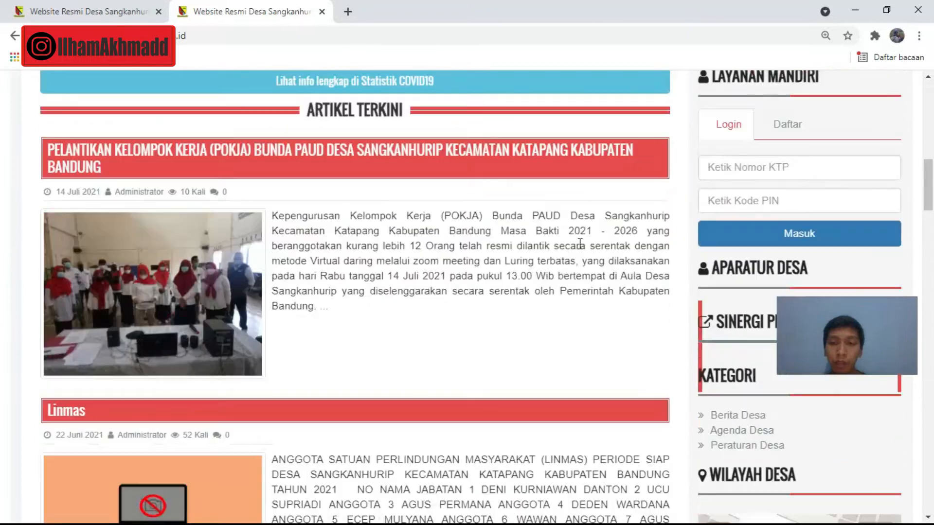
scroll(559, 249, down, 4)
scroll(537, 253, up, 14)
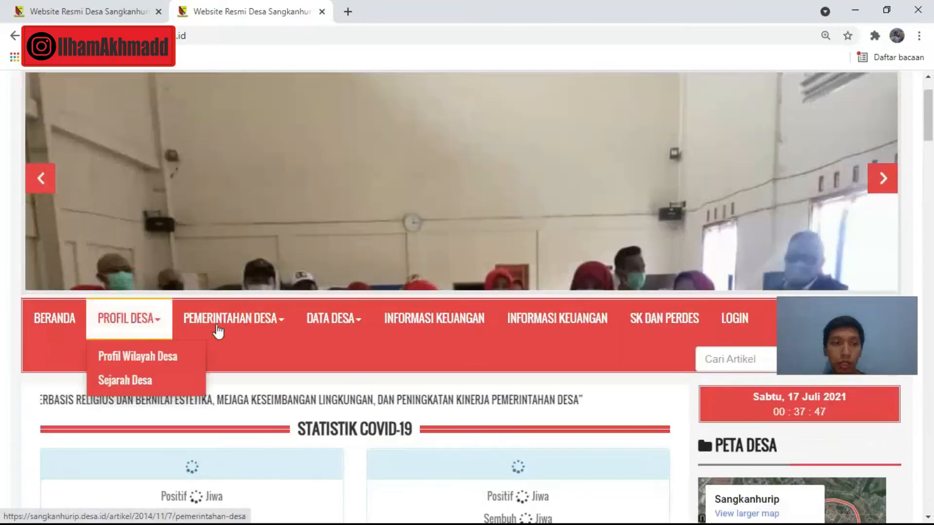
scroll(496, 362, down, 3)
scroll(489, 360, down, 7)
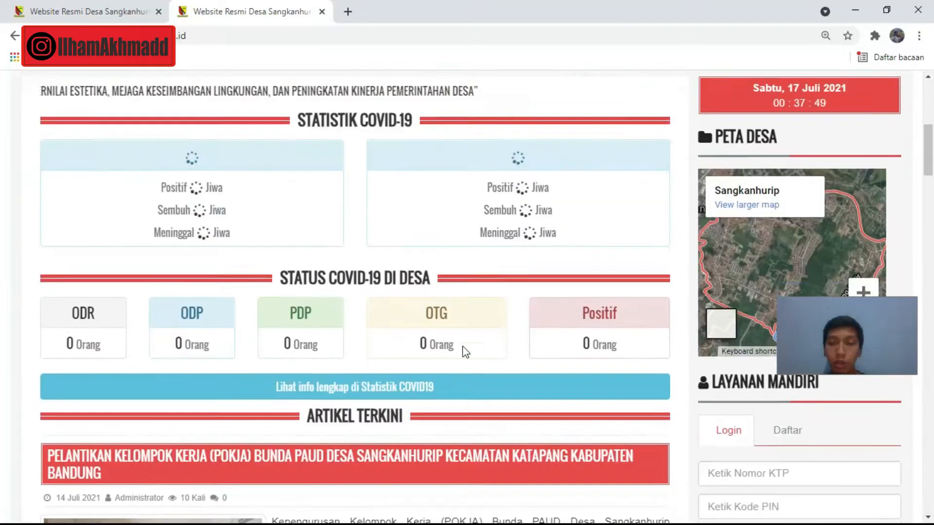
scroll(331, 333, down, 3)
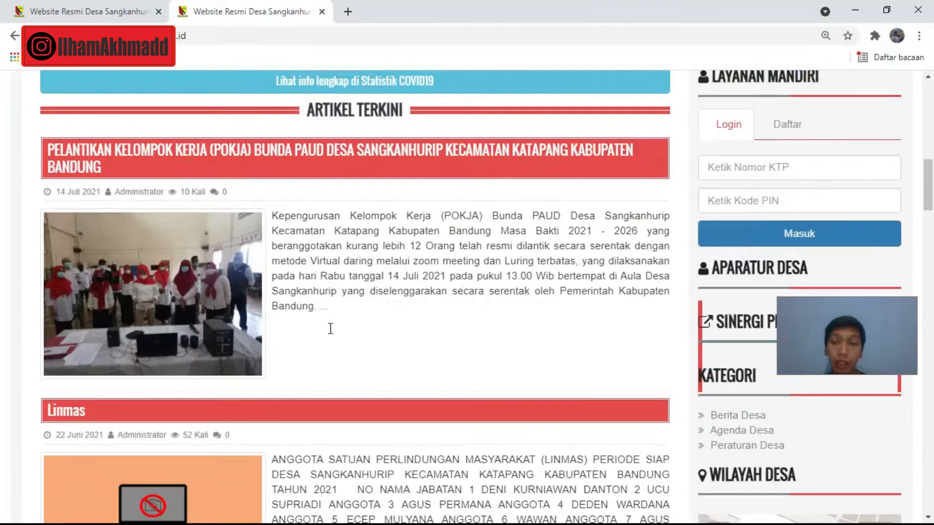
scroll(332, 334, down, 3)
scroll(335, 333, up, 16)
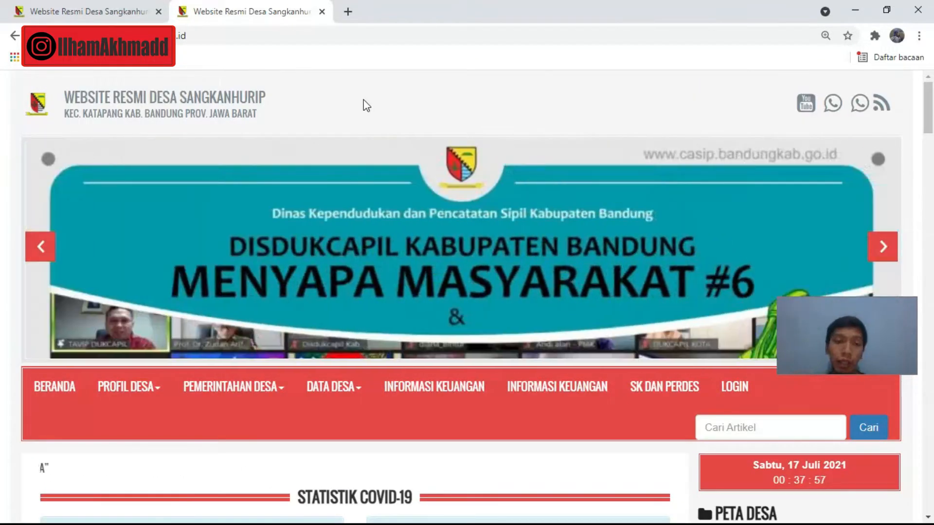
Open the website's administrator login page and inspect its siteman address.
scroll(511, 184, down, 3)
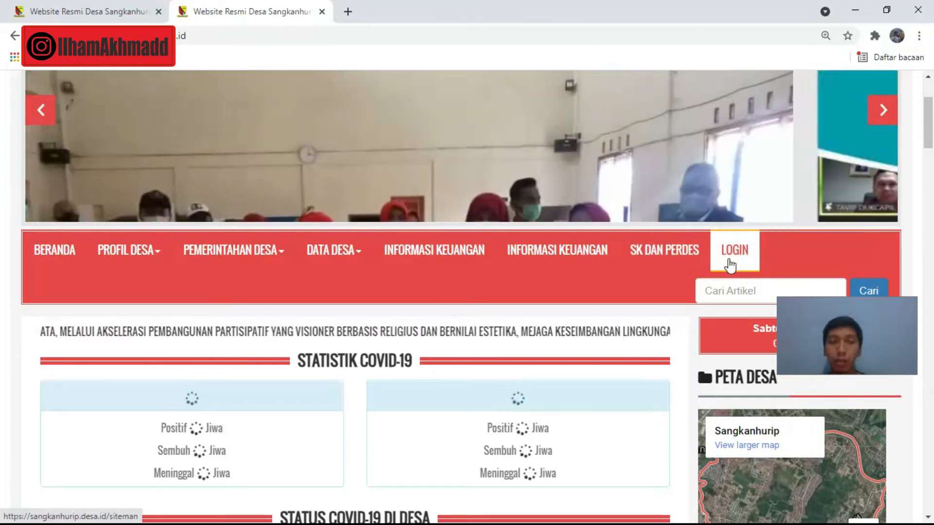
click(731, 259)
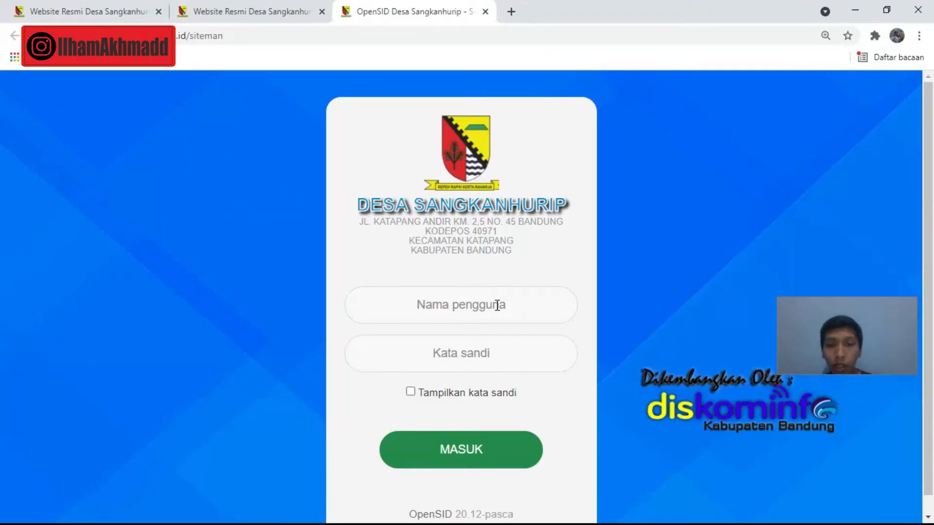
click(122, 36)
click(146, 36)
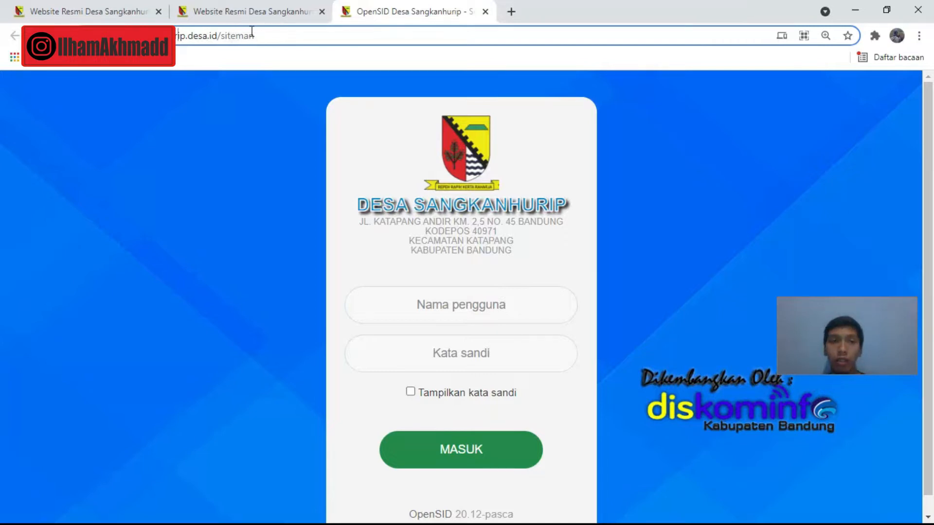
click(275, 36)
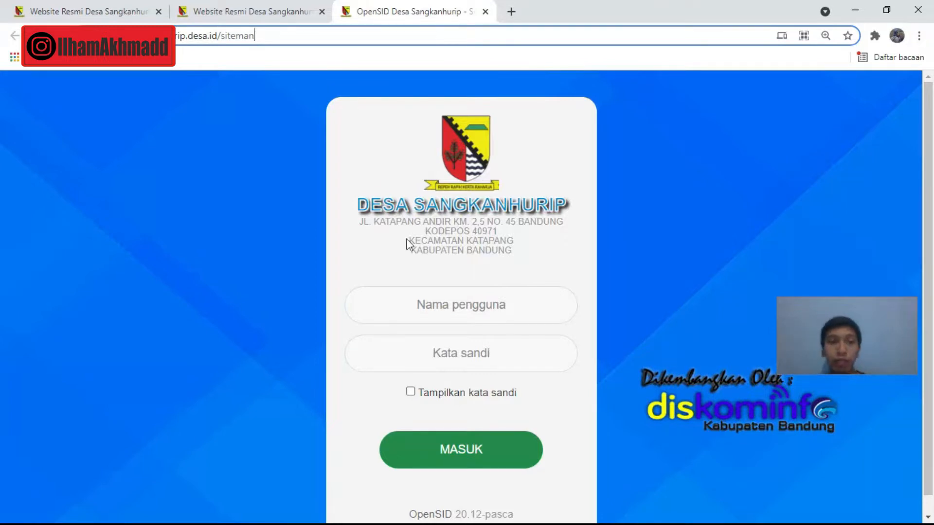
Log in to the village administration with the username Master Admin and the account password.
click(440, 294)
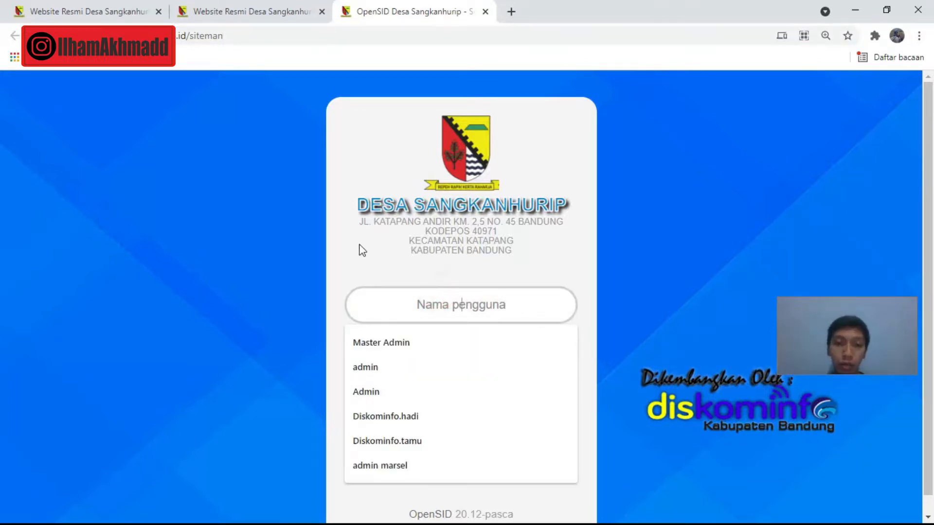
click(379, 343)
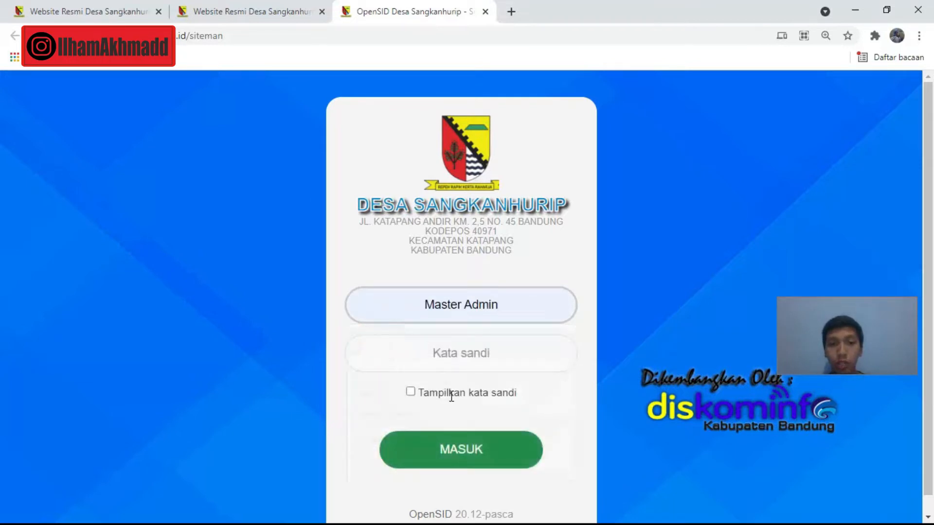
click(436, 355)
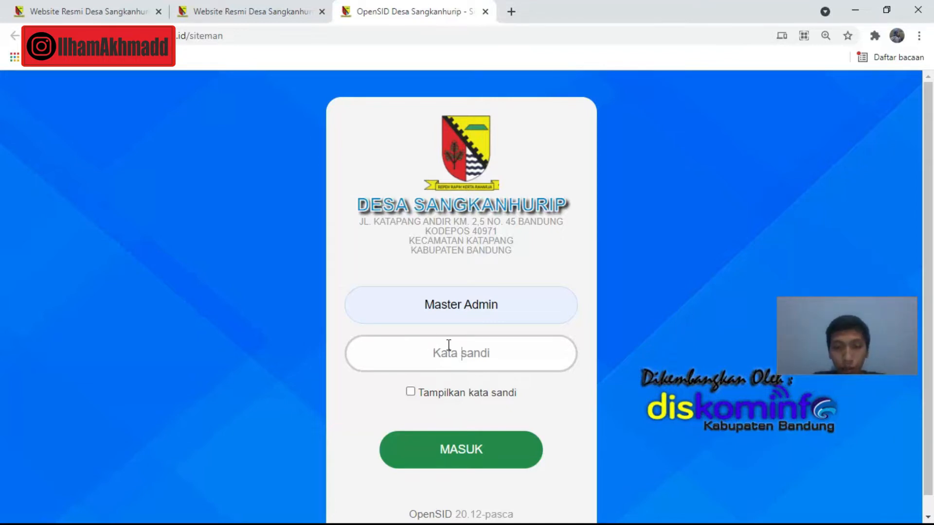
text(a)
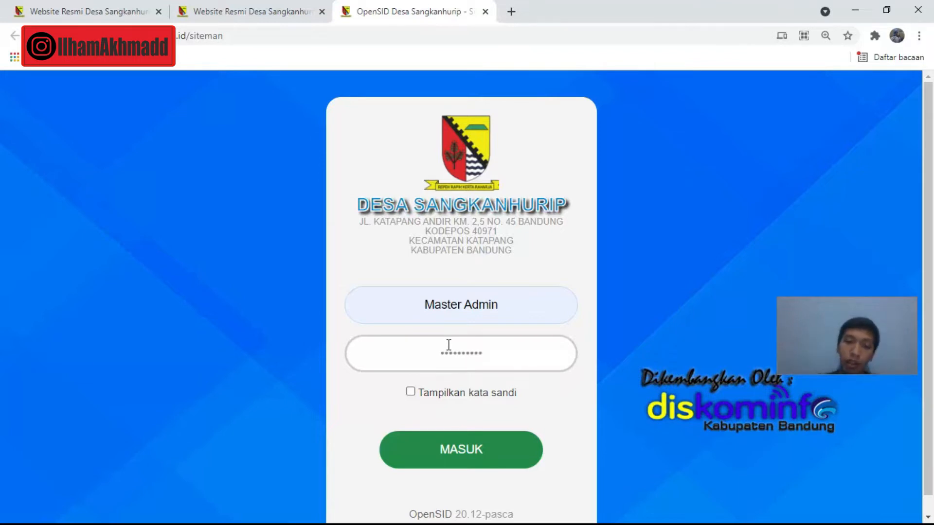
click(465, 448)
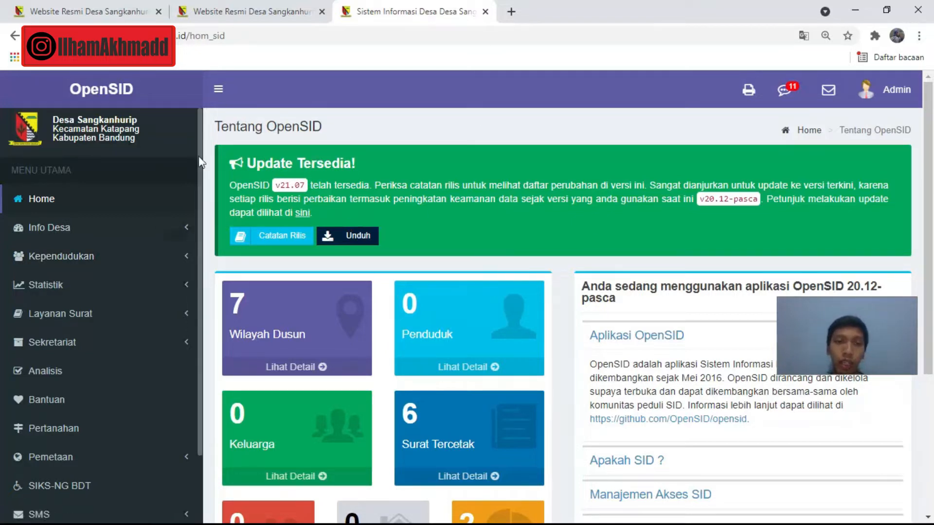
Examine the modules listed in the administration's main menu, from Home down to Layanan Mandiri.
scroll(104, 265, down, 5)
scroll(293, 226, up, 4)
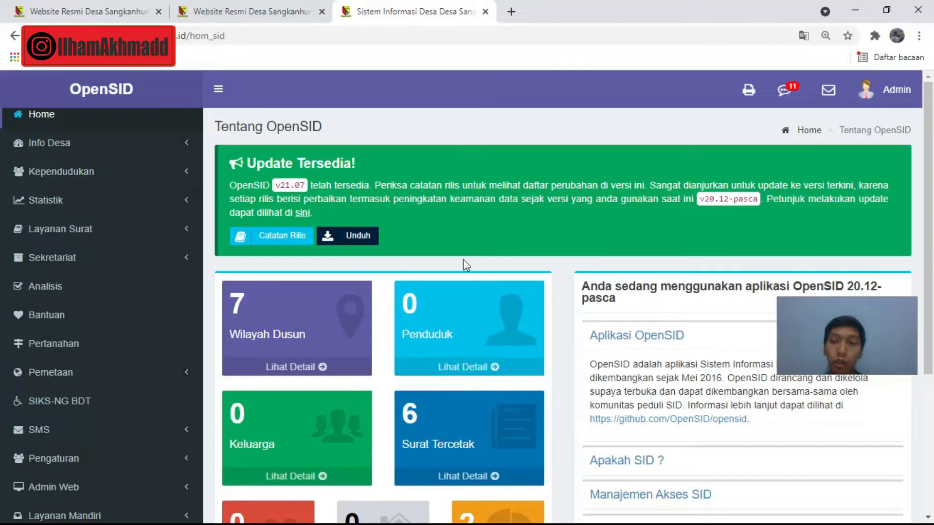
scroll(401, 243, down, 4)
scroll(381, 248, up, 3)
scroll(380, 247, up, 2)
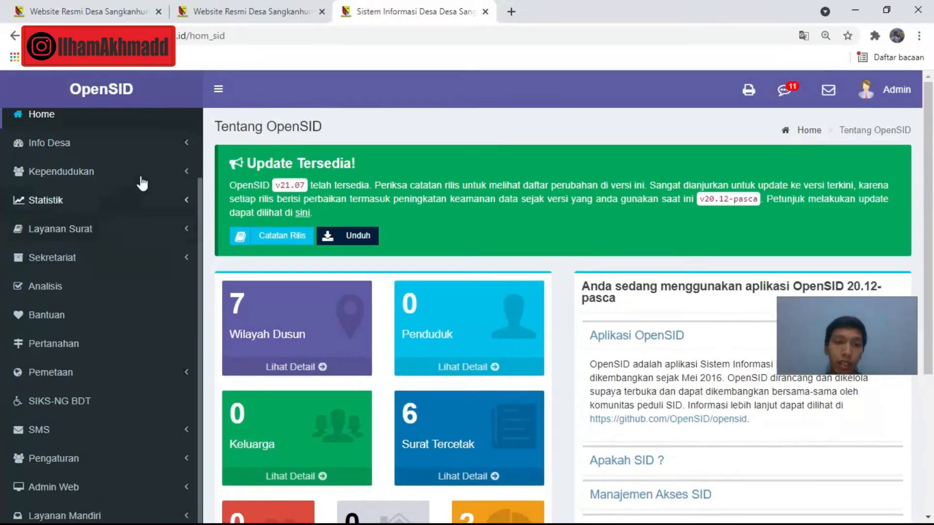
scroll(130, 305, down, 1)
scroll(132, 292, up, 2)
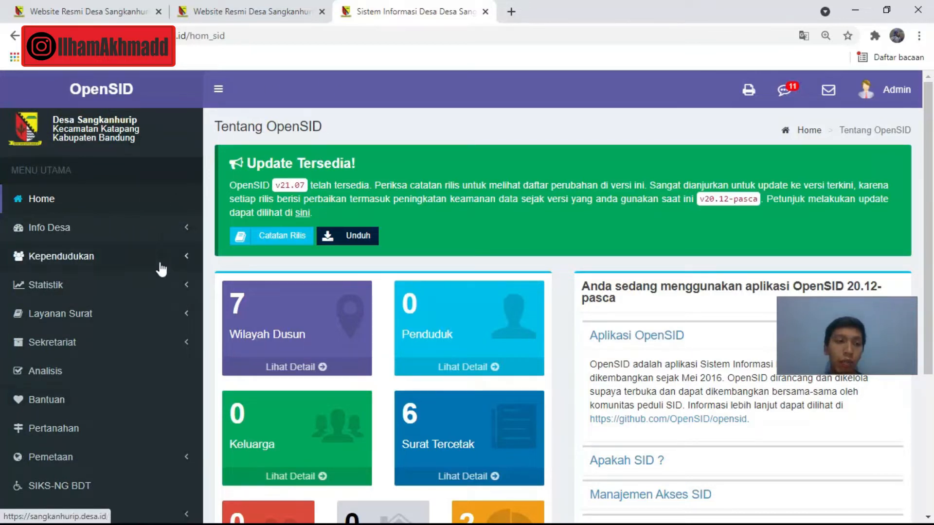
Look over the main menu modules, collapse the menu sidebar and expand it again.
scroll(162, 271, down, 2)
scroll(162, 271, up, 2)
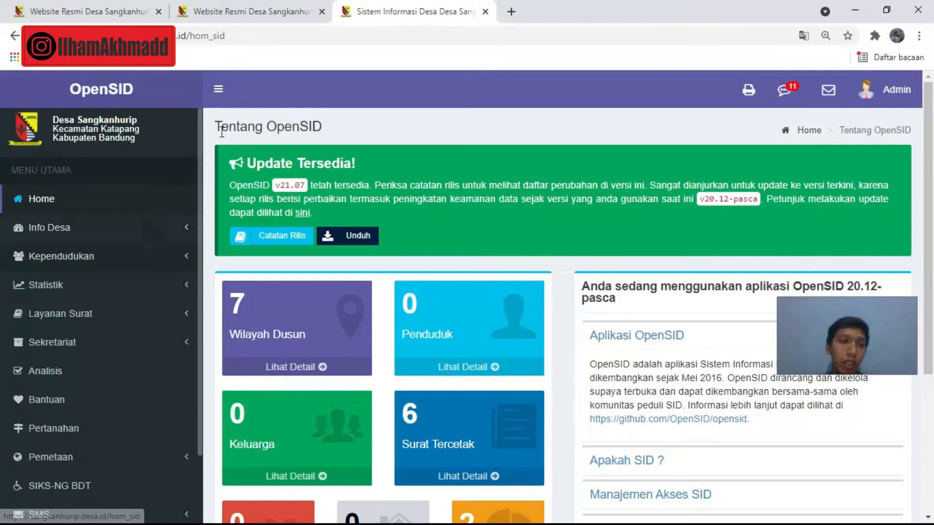
scroll(122, 224, down, 2)
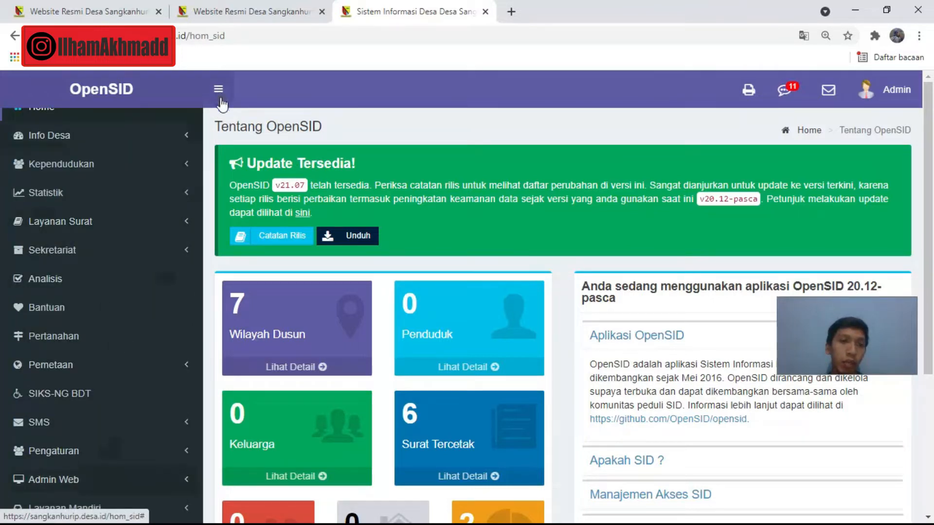
scroll(115, 202, up, 2)
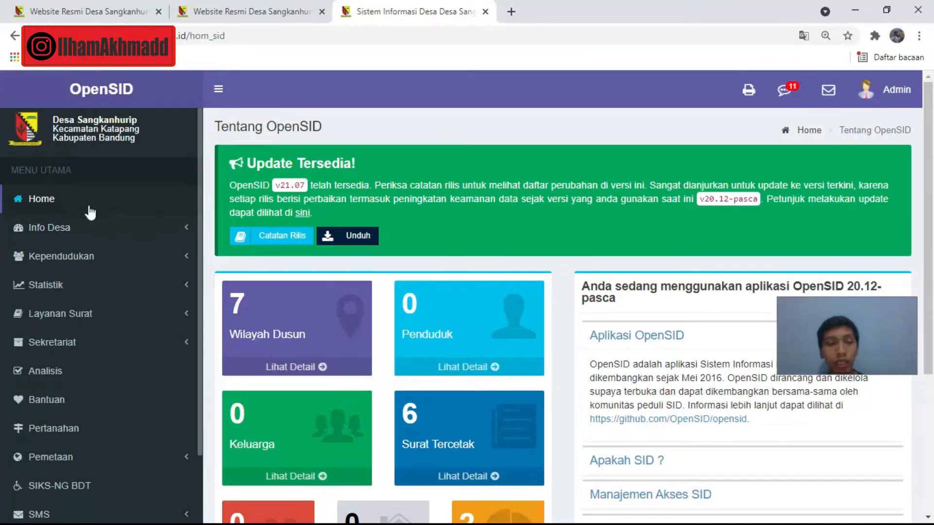
scroll(73, 229, down, 2)
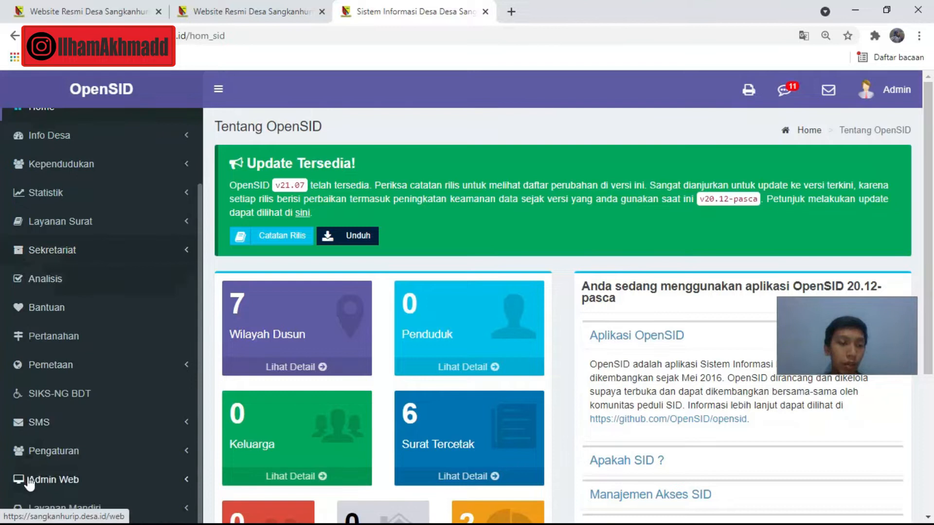
click(222, 97)
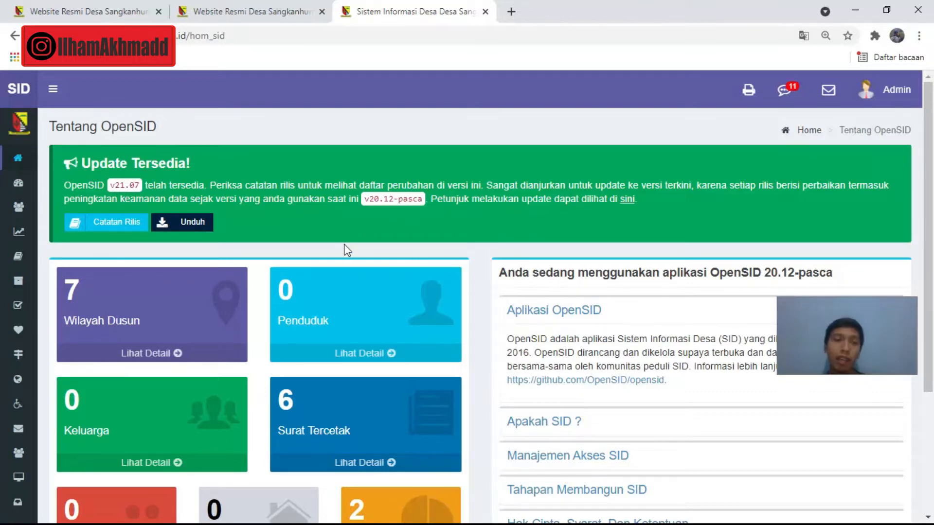
click(53, 89)
Open the Artikel management page of the Admin Web module.
scroll(90, 202, down, 2)
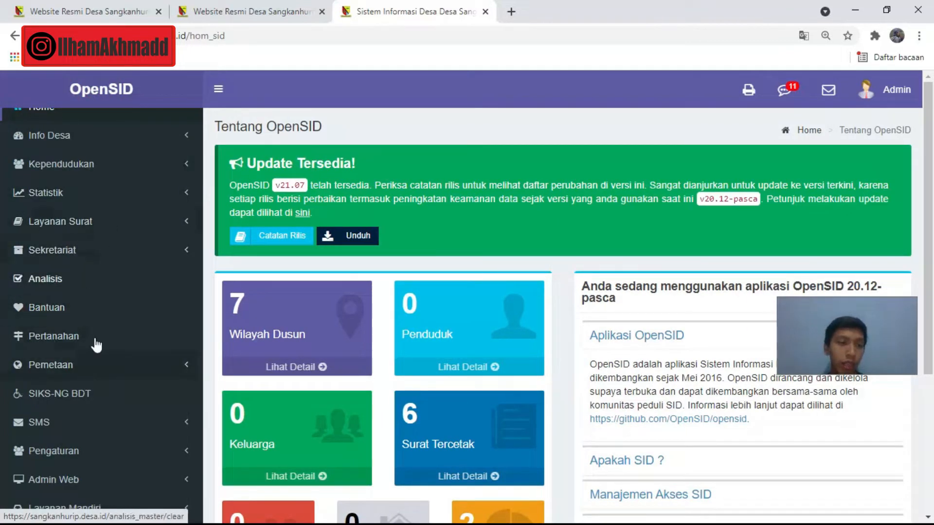
click(101, 481)
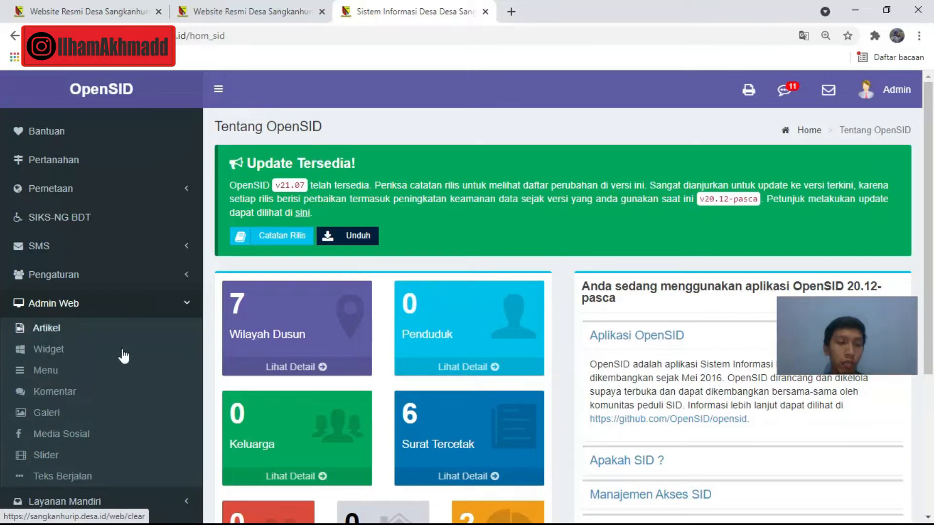
click(57, 331)
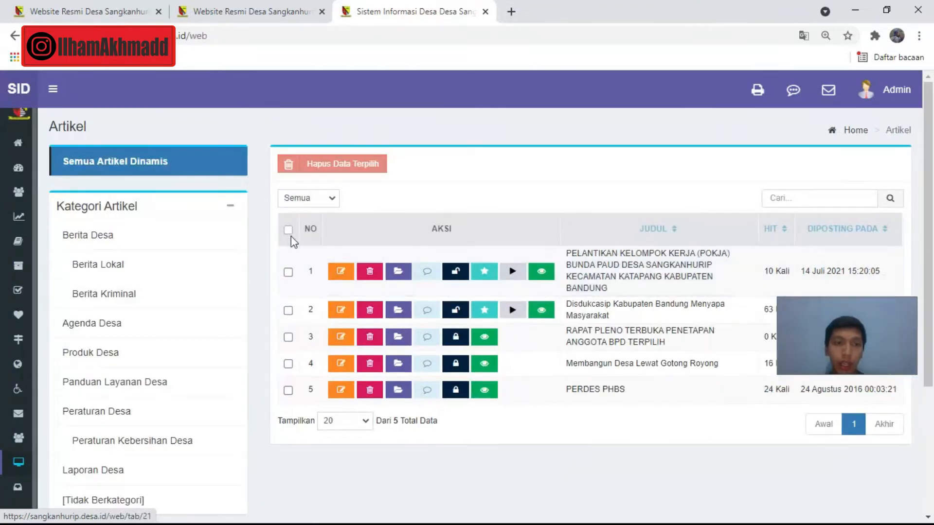
Examine the article list together with the entries under Kategori Artikel and Artikel Statis.
scroll(158, 302, down, 3)
scroll(159, 302, up, 3)
scroll(156, 300, down, 3)
scroll(156, 302, up, 3)
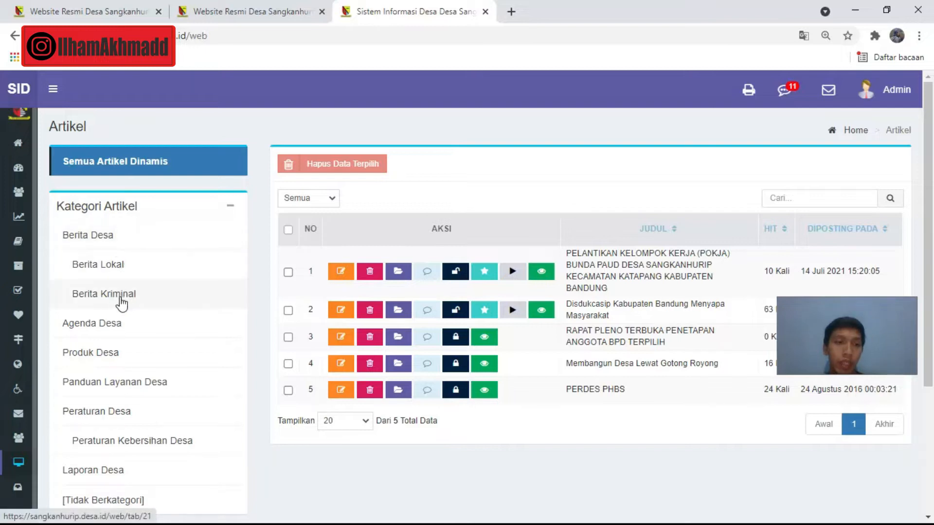
scroll(128, 292, down, 1)
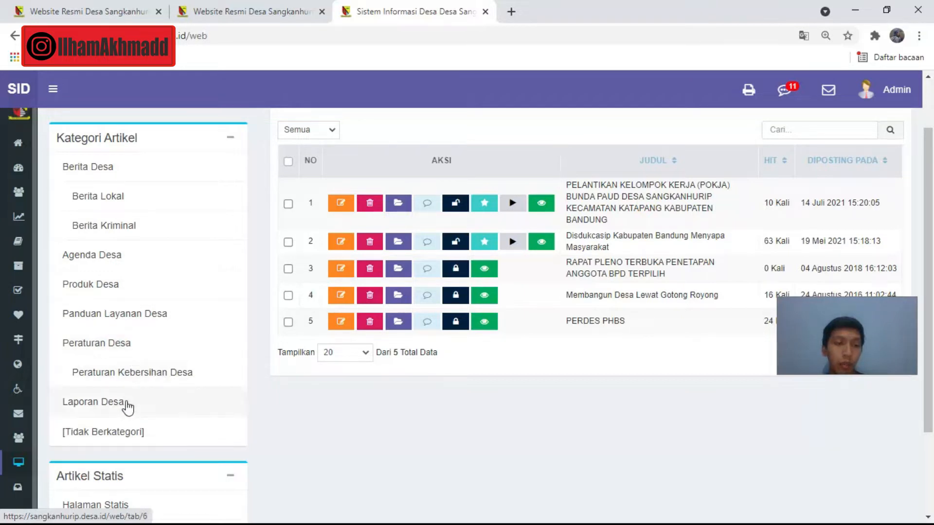
scroll(127, 407, down, 1)
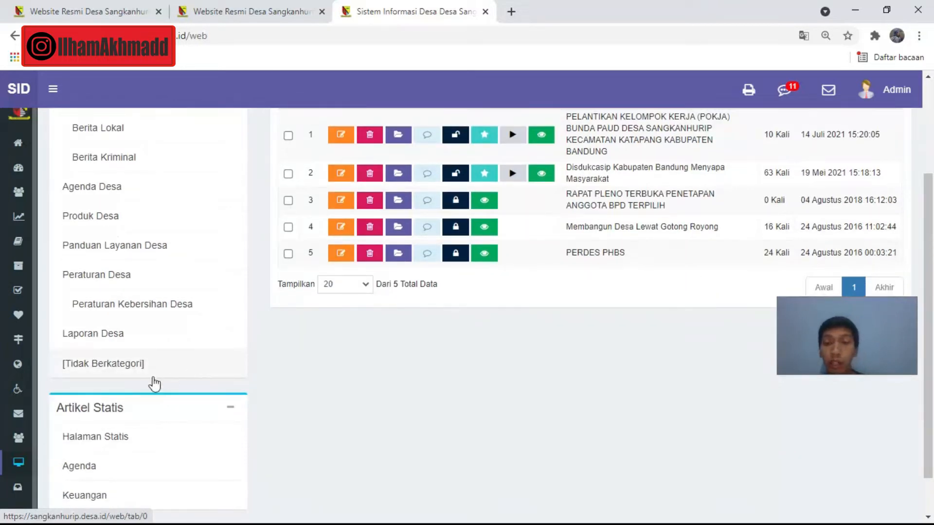
scroll(131, 271, up, 2)
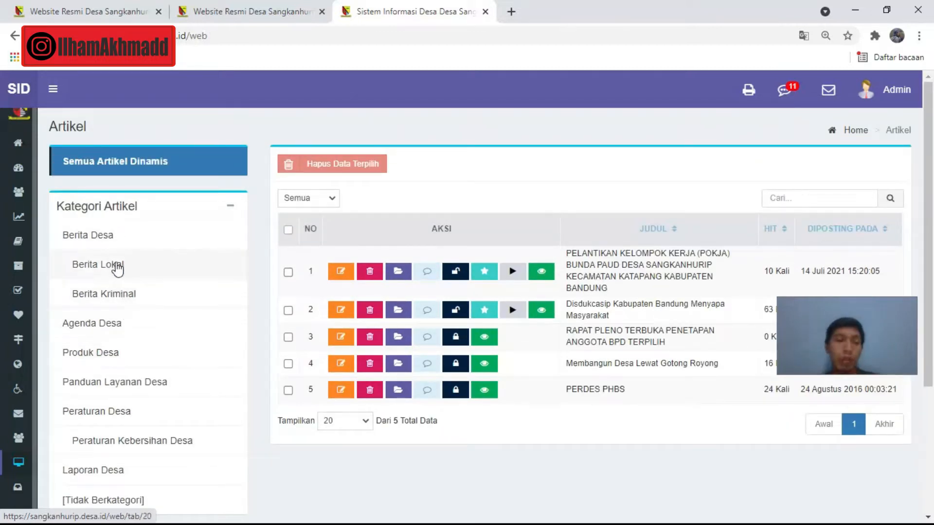
scroll(118, 324, down, 1)
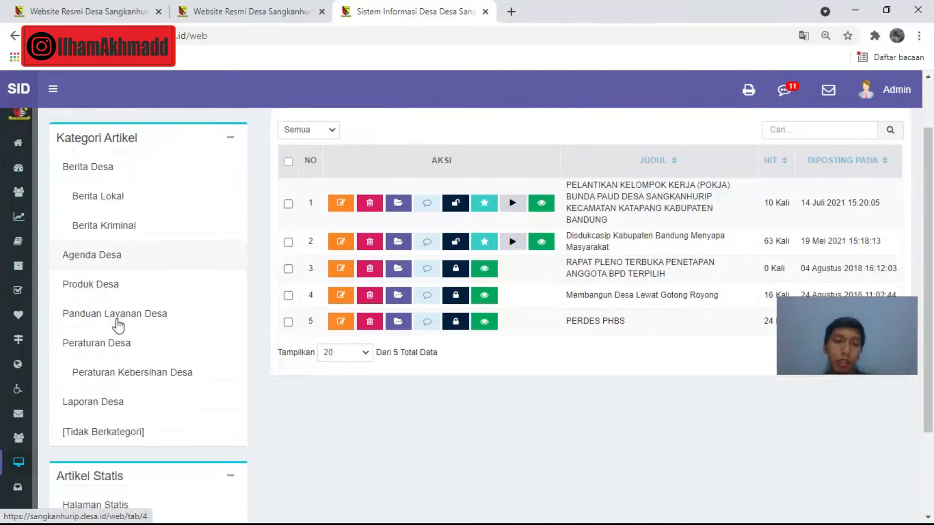
scroll(116, 324, up, 1)
scroll(117, 324, down, 1)
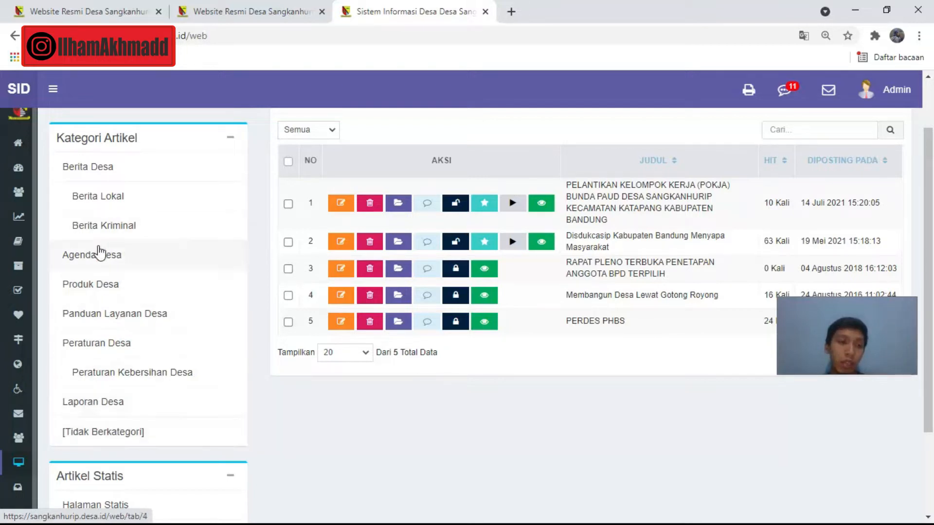
scroll(104, 290, down, 3)
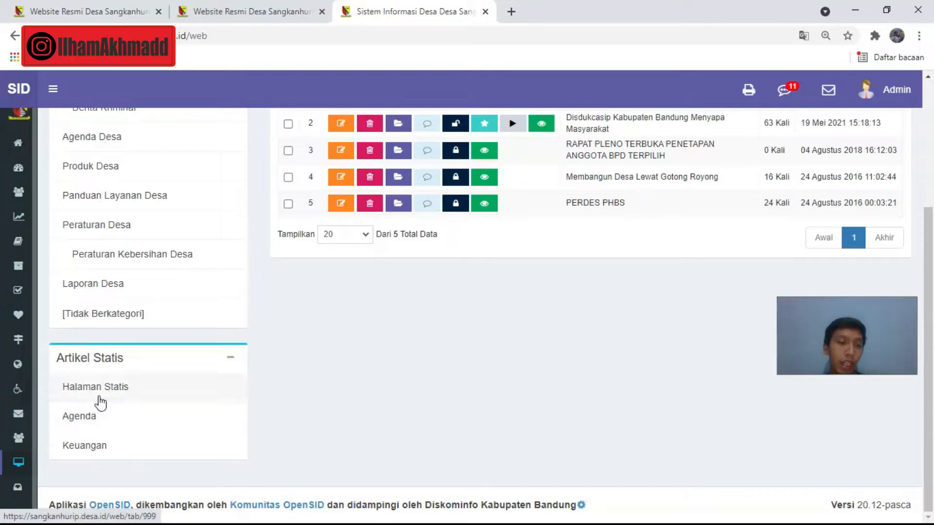
scroll(131, 389, up, 4)
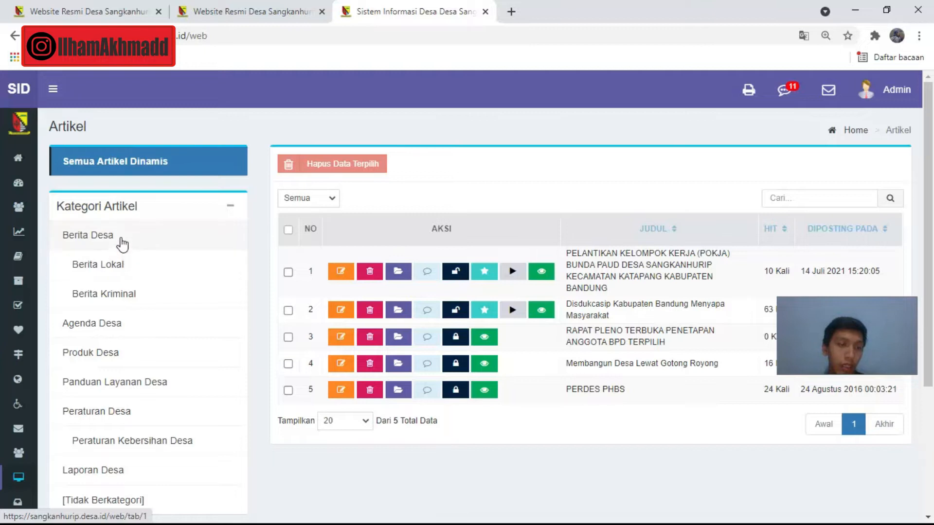
Show the articles of the Berita Desa category and start a new Berita Desa article.
click(120, 238)
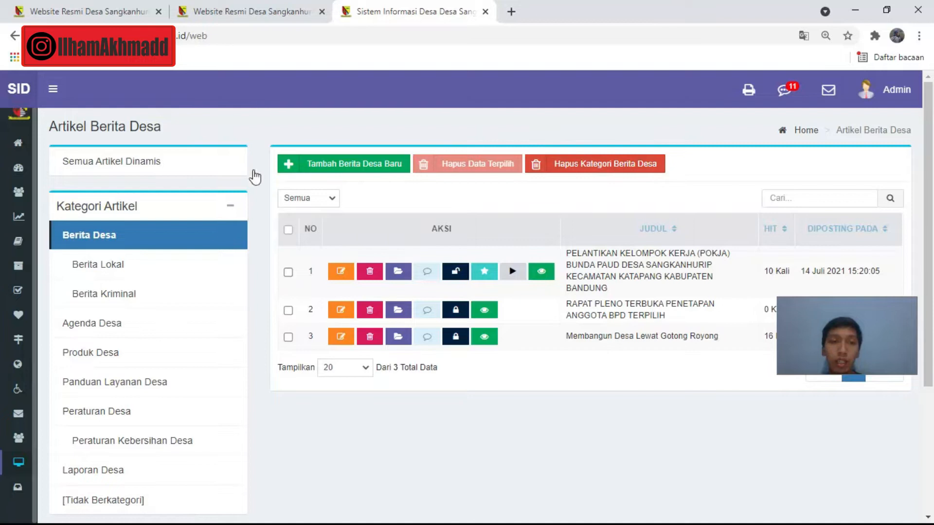
click(289, 169)
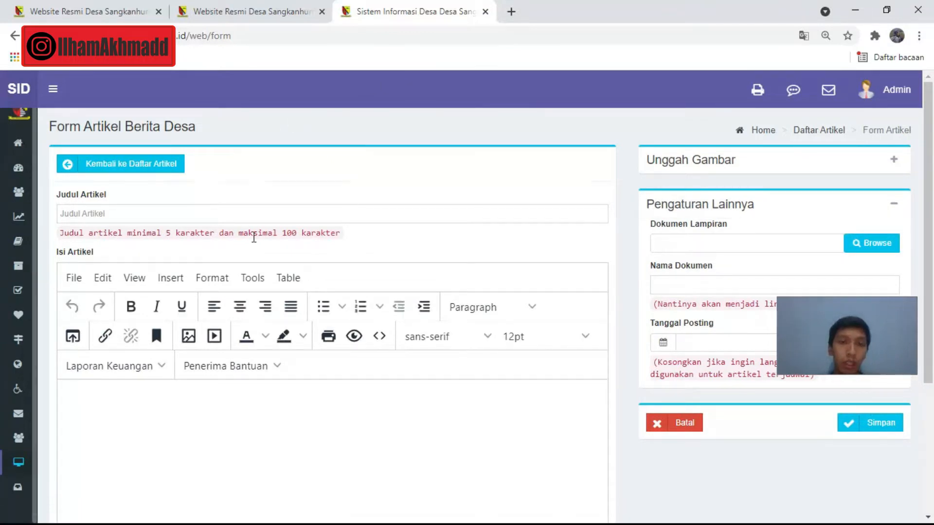
scroll(254, 237, down, 3)
scroll(254, 238, up, 3)
scroll(253, 237, down, 1)
scroll(253, 237, up, 1)
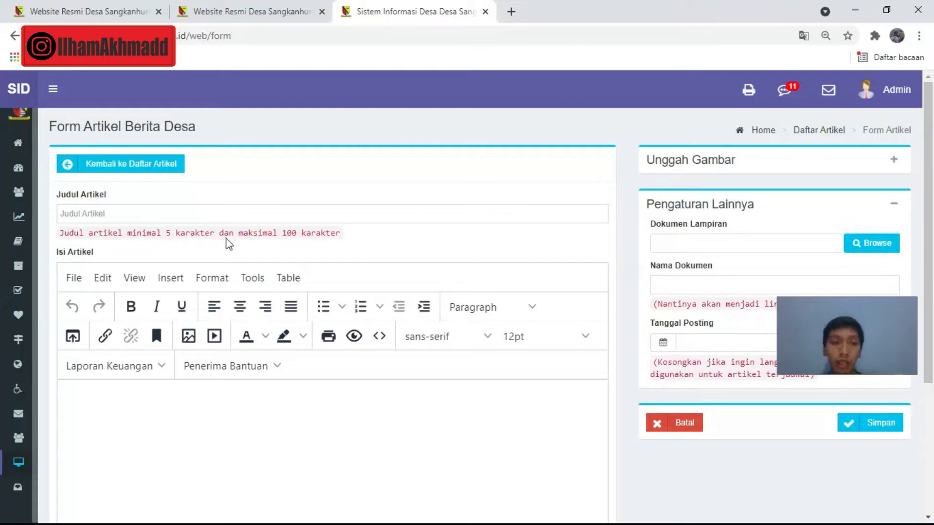
Try "test" as the article title to check the length requirement, and clear the title again.
click(151, 215)
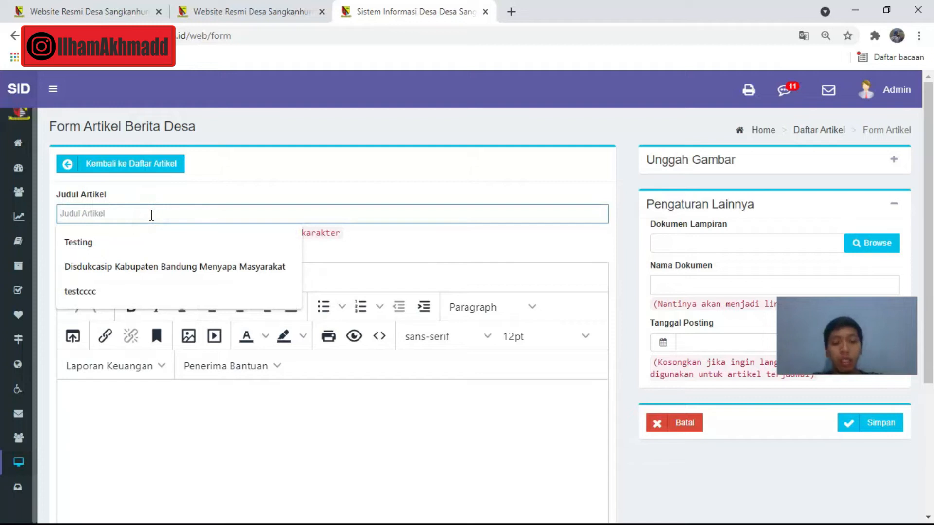
text(test)
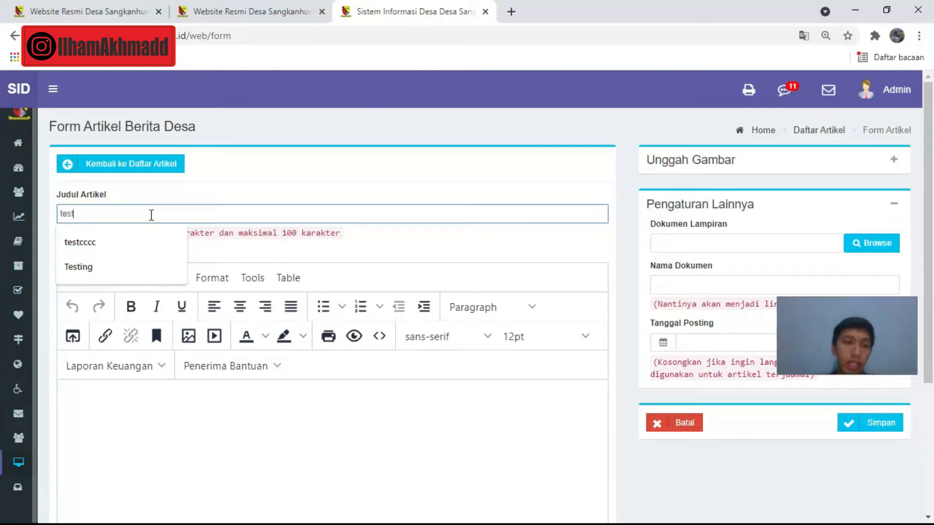
click(328, 247)
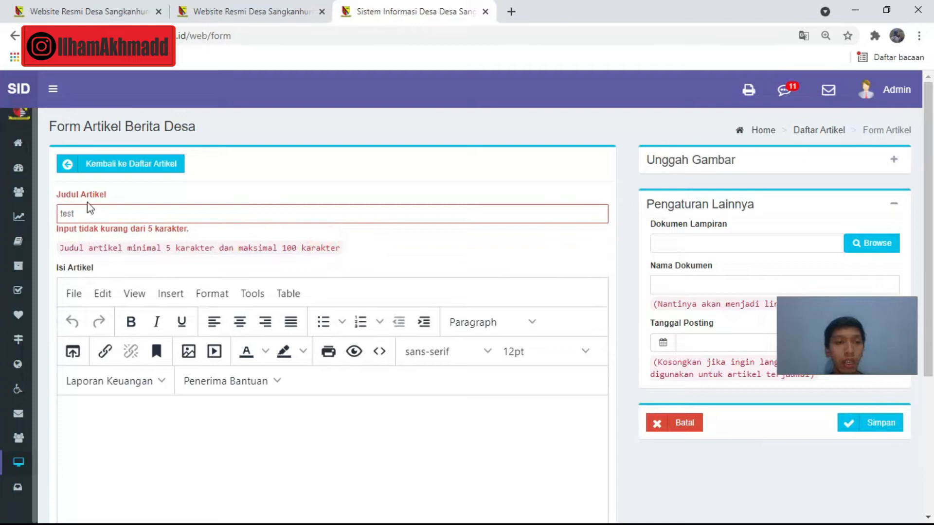
click(126, 214)
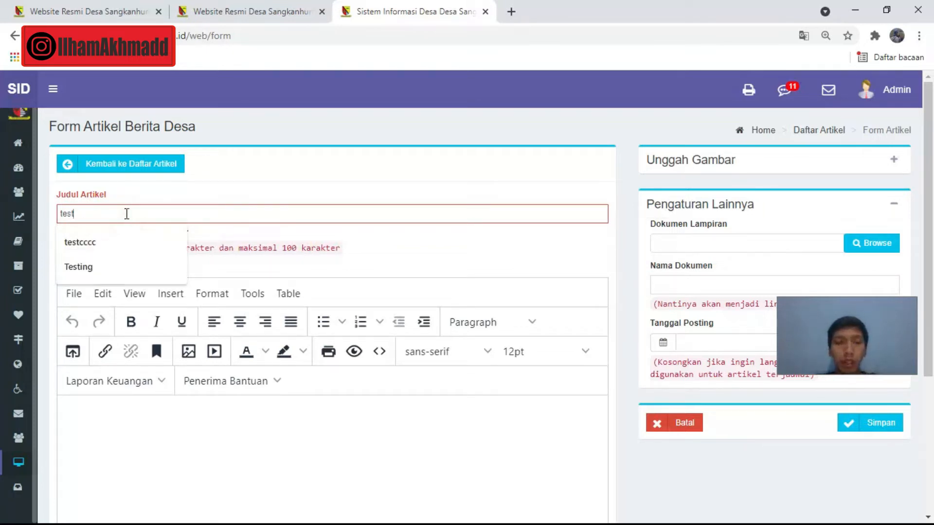
key(BackSpace)
key(BackSpace)
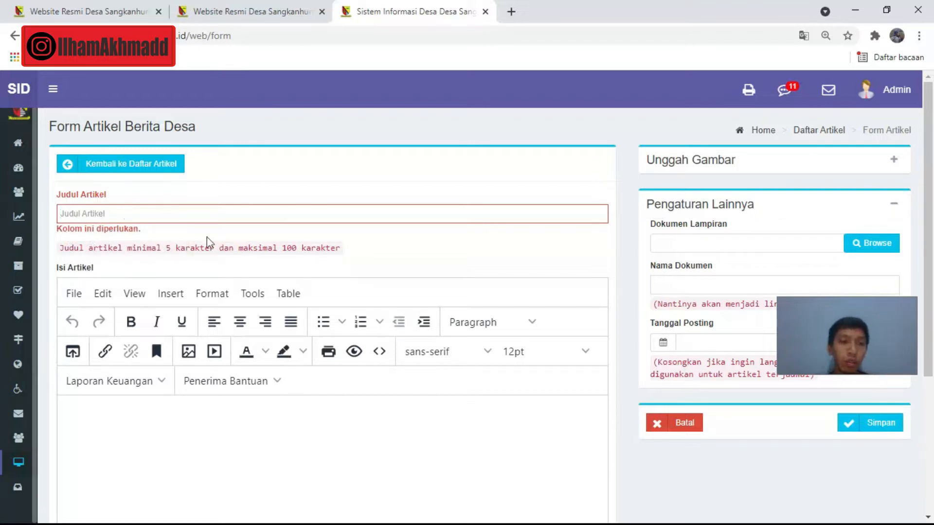
Examine the Isi Artikel editor with its formatting tools and empty text area for the article body.
click(208, 427)
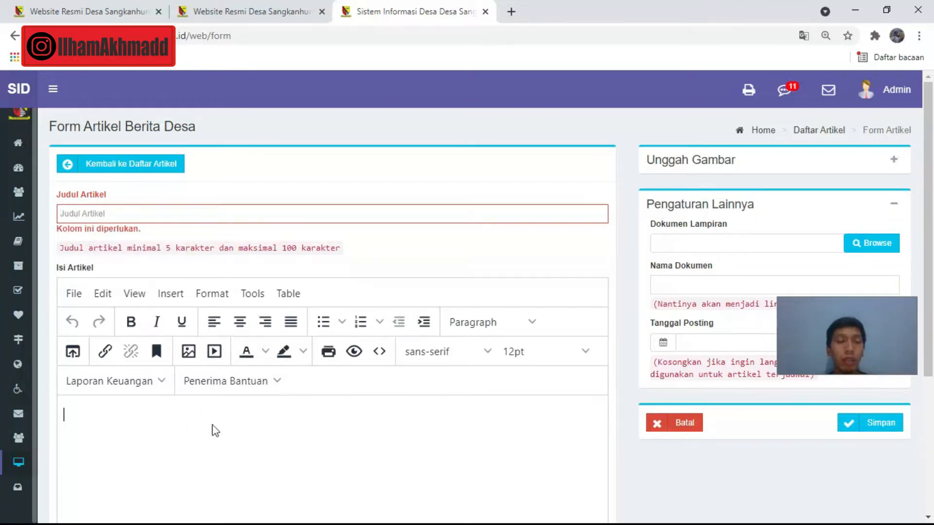
scroll(212, 408, down, 3)
scroll(214, 405, up, 1)
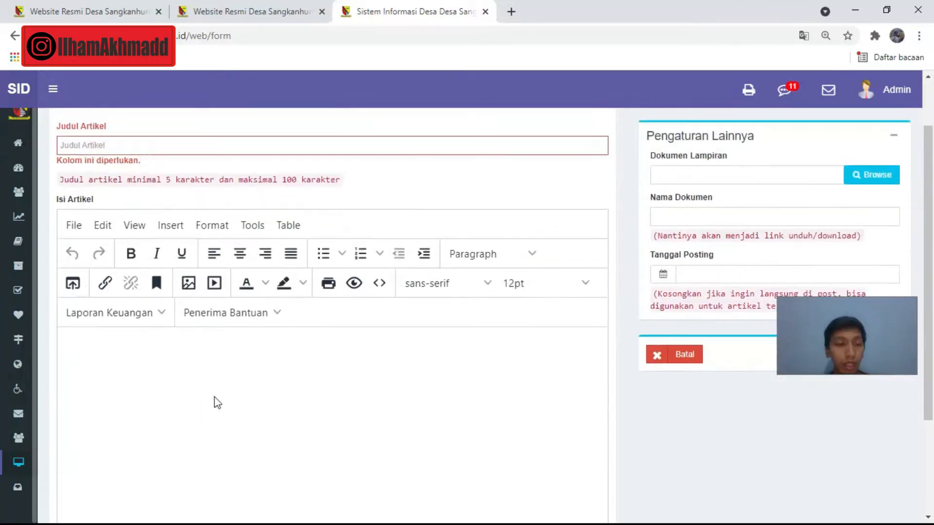
scroll(214, 397, down, 1)
scroll(211, 394, up, 2)
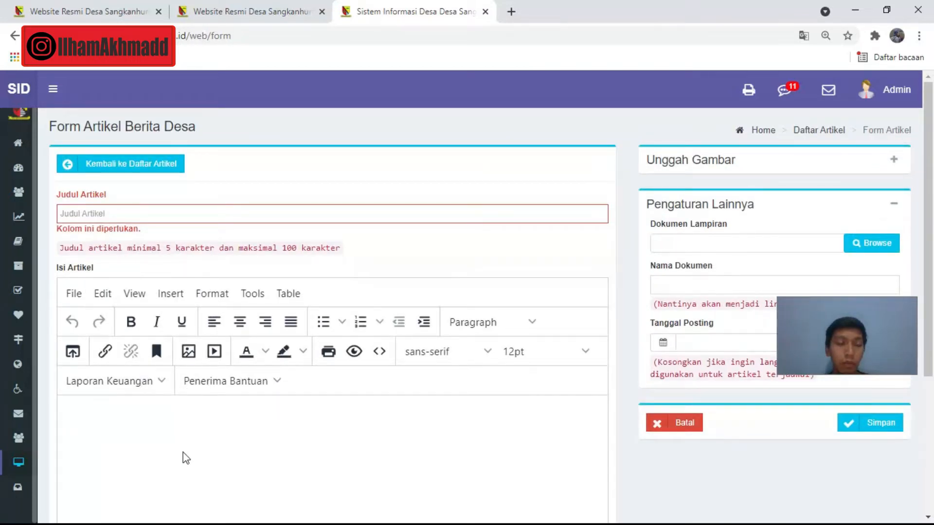
scroll(181, 433, down, 1)
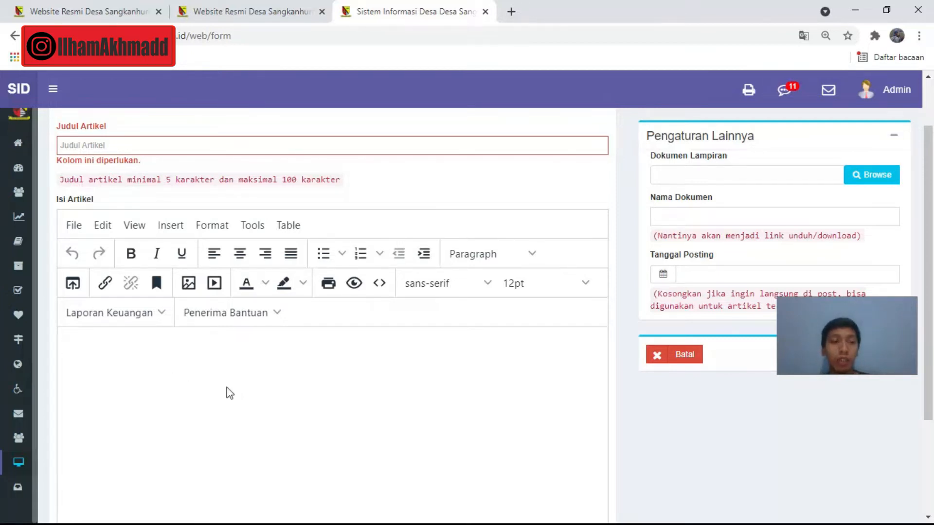
scroll(246, 406, down, 1)
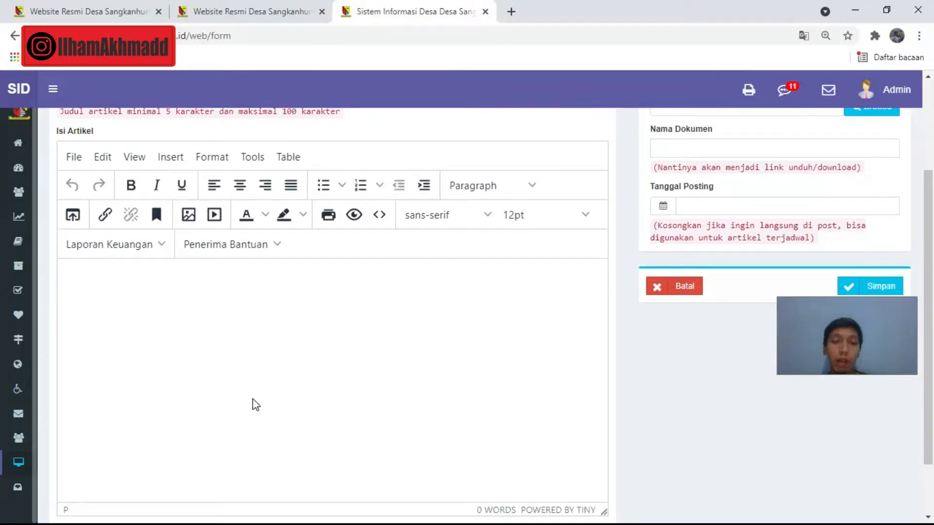
scroll(305, 391, up, 1)
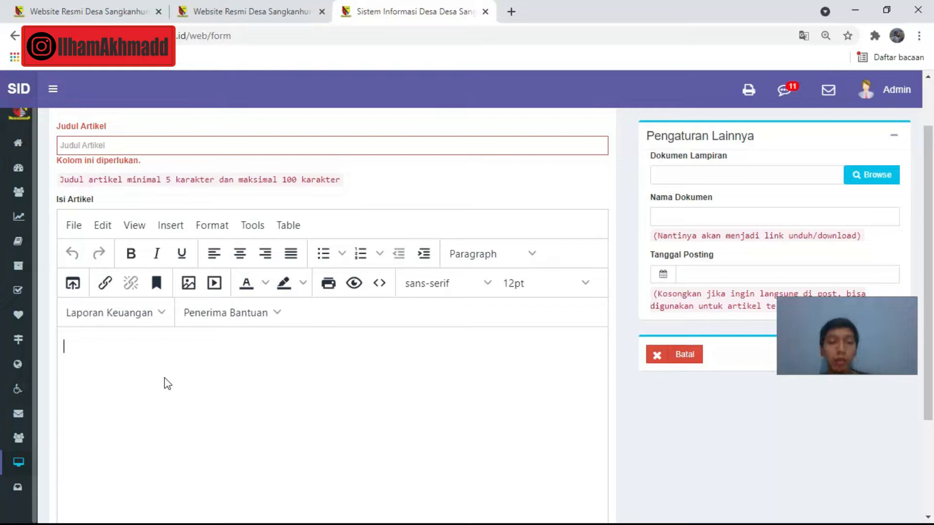
scroll(302, 407, up, 1)
scroll(305, 407, down, 2)
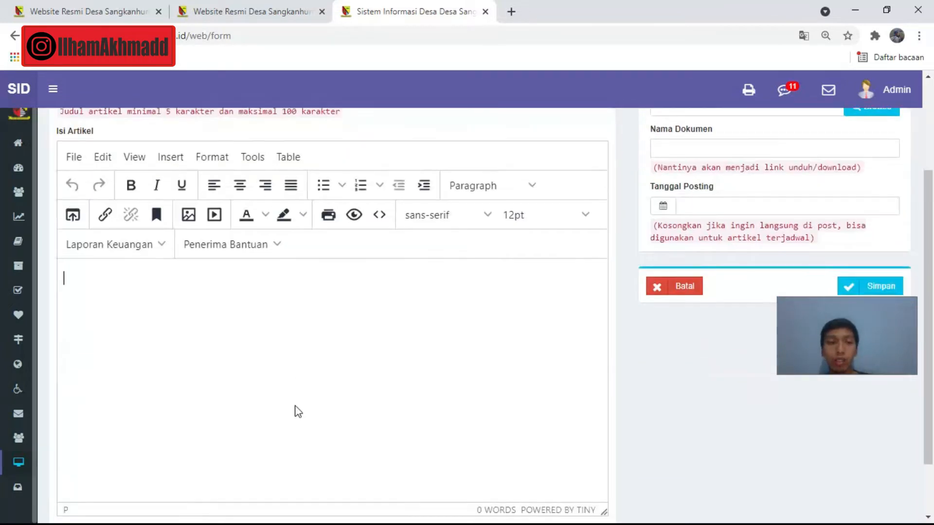
scroll(298, 411, up, 2)
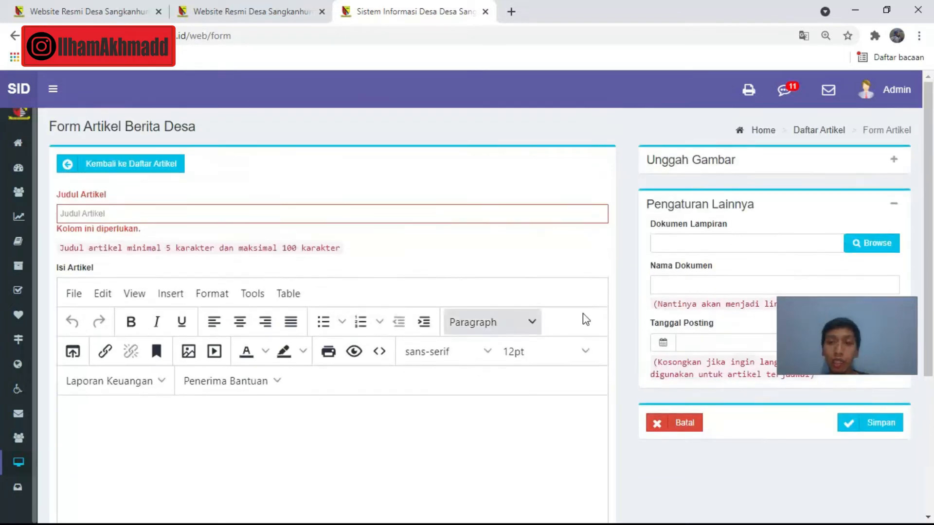
Expand the Unggah Gambar section and review its Gambar Utama and Gambar Tambahan upload fields.
click(895, 160)
scroll(683, 238, down, 1)
scroll(675, 240, up, 1)
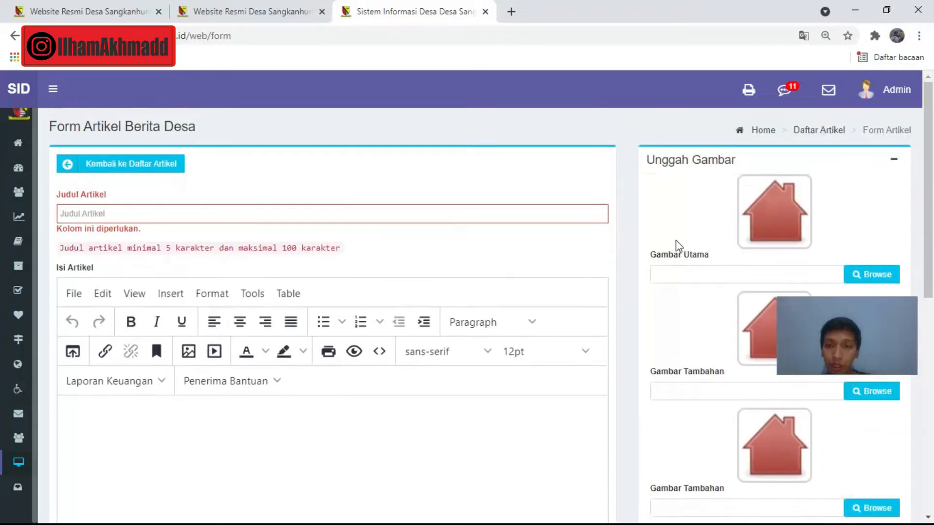
scroll(693, 209, down, 2)
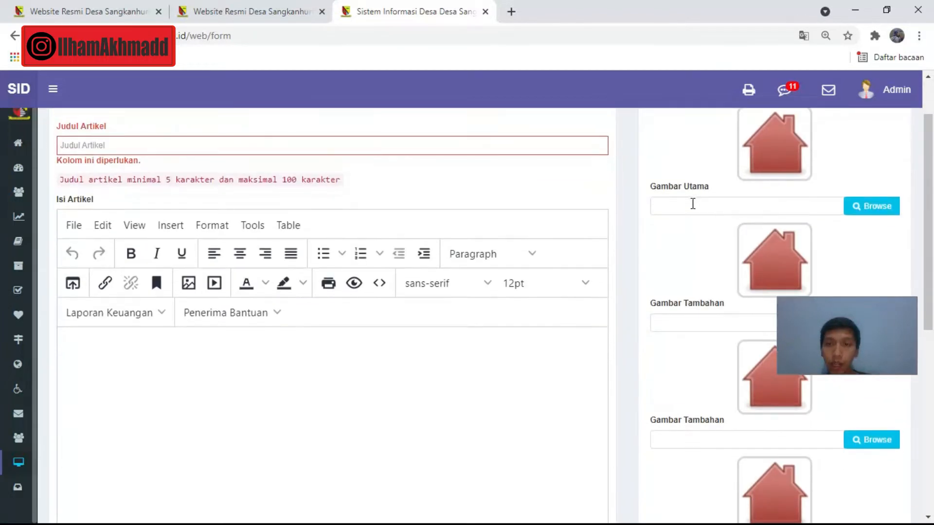
scroll(689, 213, up, 1)
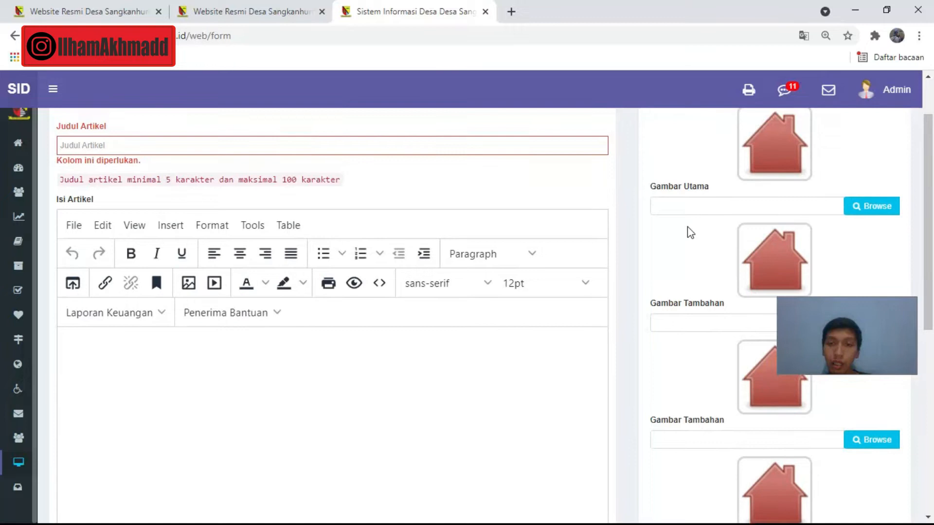
Examine the additional image upload fields and the Pengaturan Lainnya section with its attachment, document name and posting date fields.
scroll(688, 229, down, 2)
scroll(687, 228, down, 1)
scroll(684, 244, up, 4)
scroll(683, 243, down, 2)
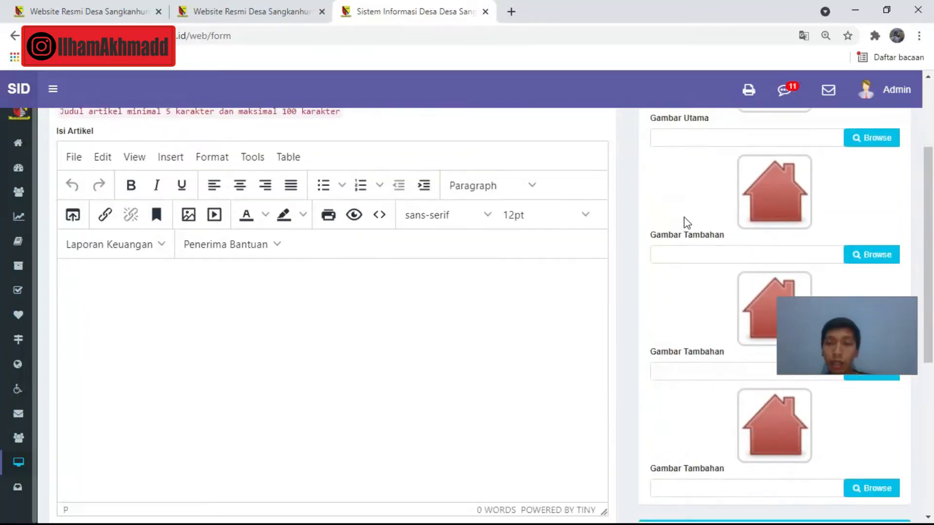
scroll(676, 268, down, 2)
scroll(682, 313, up, 3)
scroll(682, 313, down, 3)
scroll(682, 306, down, 1)
scroll(684, 306, up, 4)
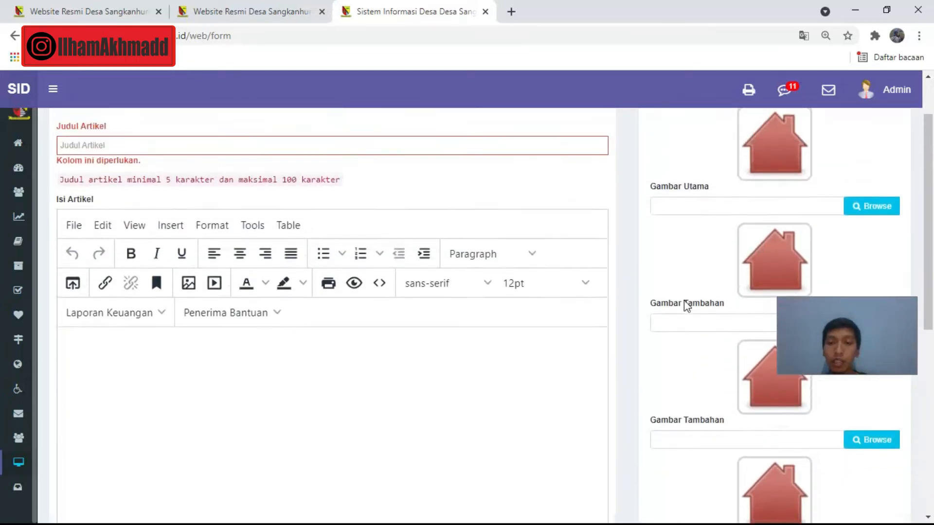
scroll(686, 304, down, 4)
scroll(688, 304, down, 2)
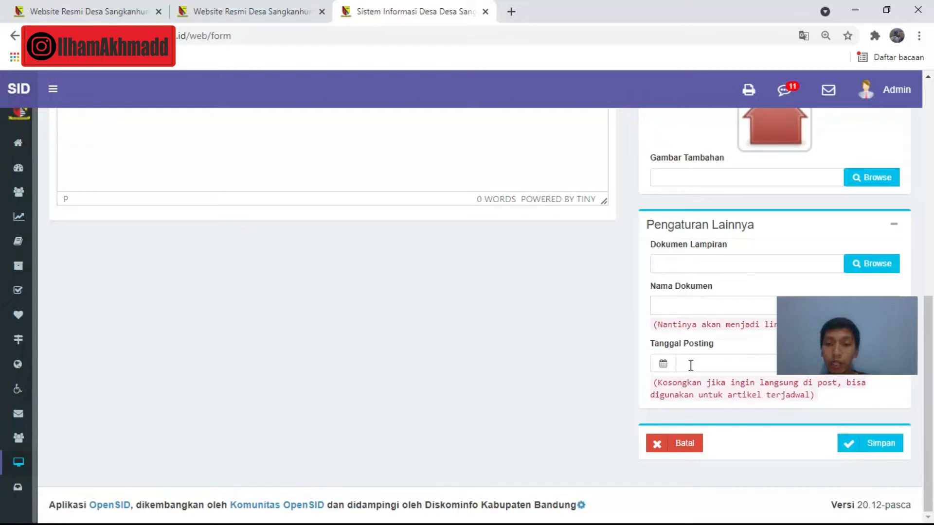
scroll(524, 290, up, 10)
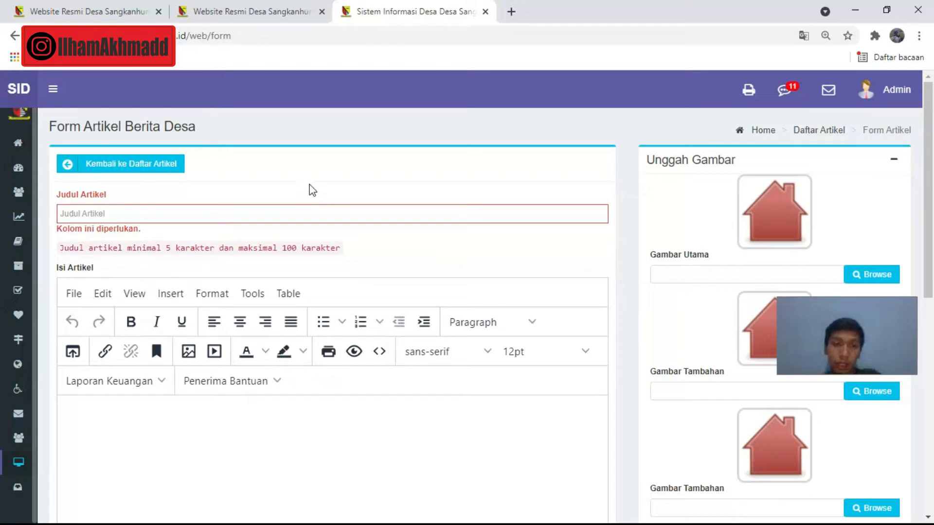
click(300, 171)
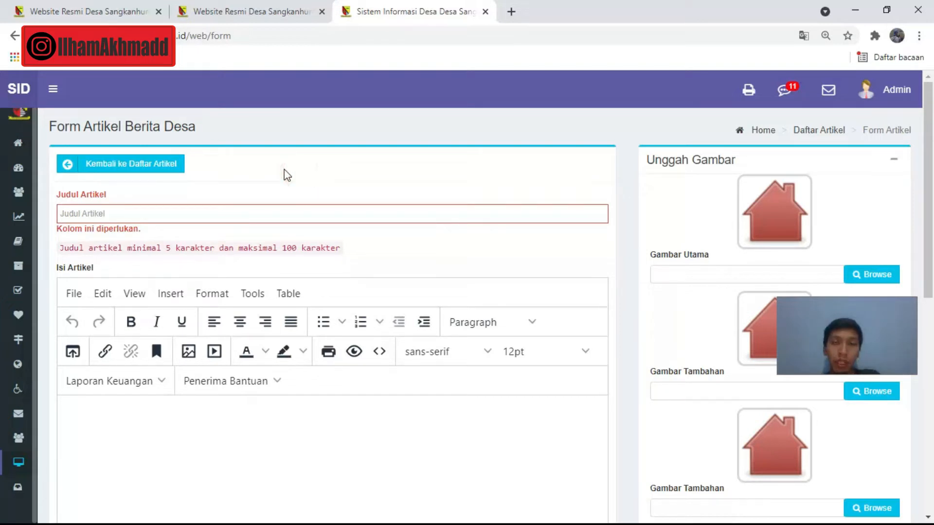
Switch to the Word document and look over the COVID-19 vaccine article's title, photo and body text.
key(alt+Tab)
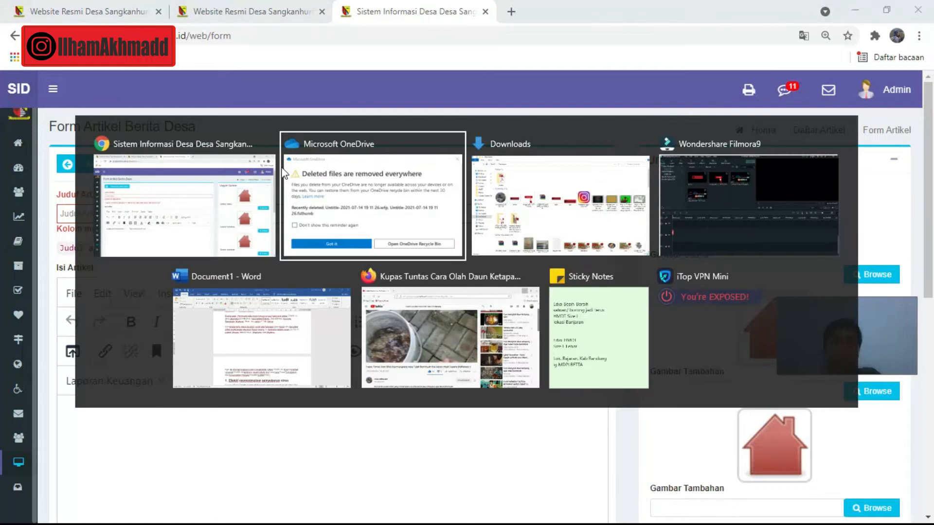
key(alt+Tab)
key(alt+Tab)
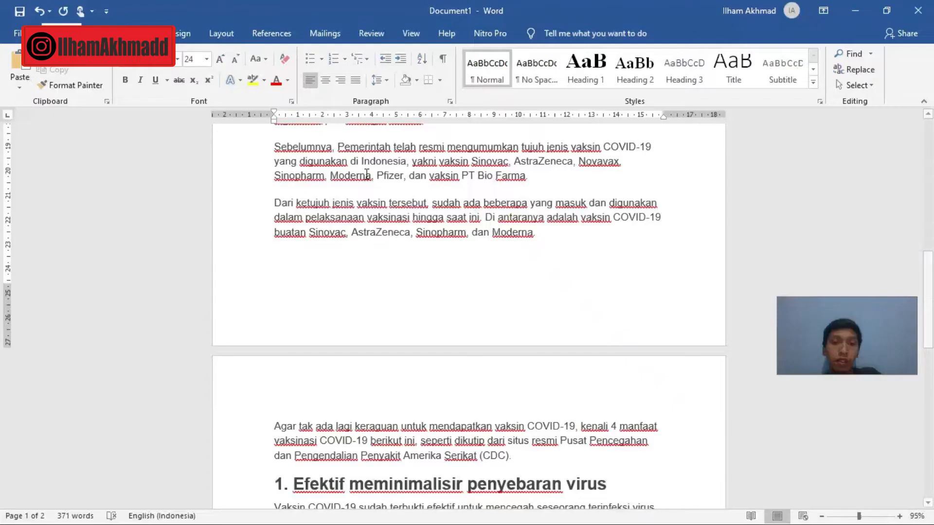
scroll(440, 250, up, 10)
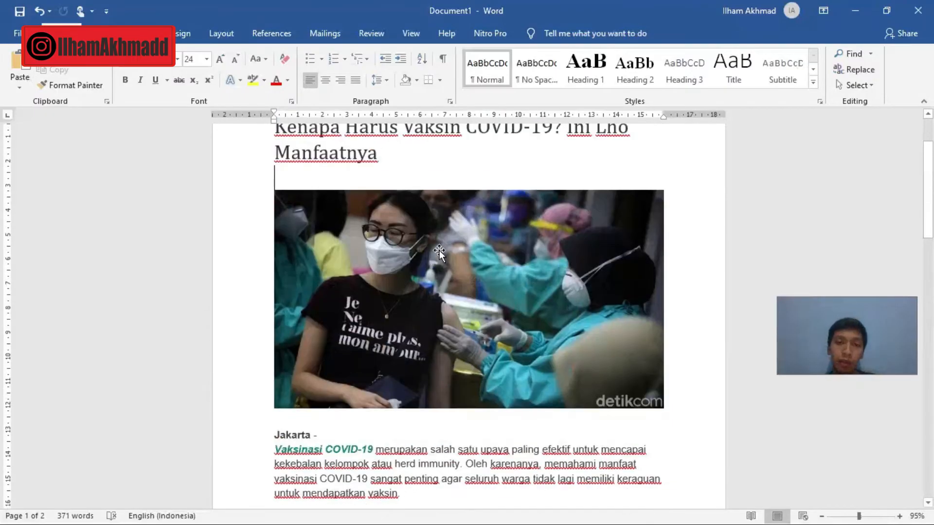
scroll(440, 250, down, 5)
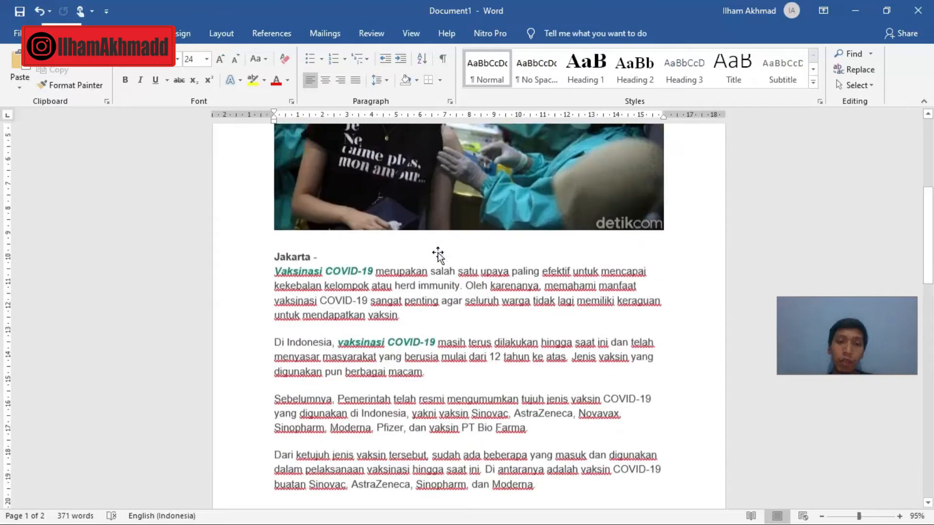
scroll(438, 251, up, 5)
scroll(438, 252, up, 1)
scroll(438, 252, down, 5)
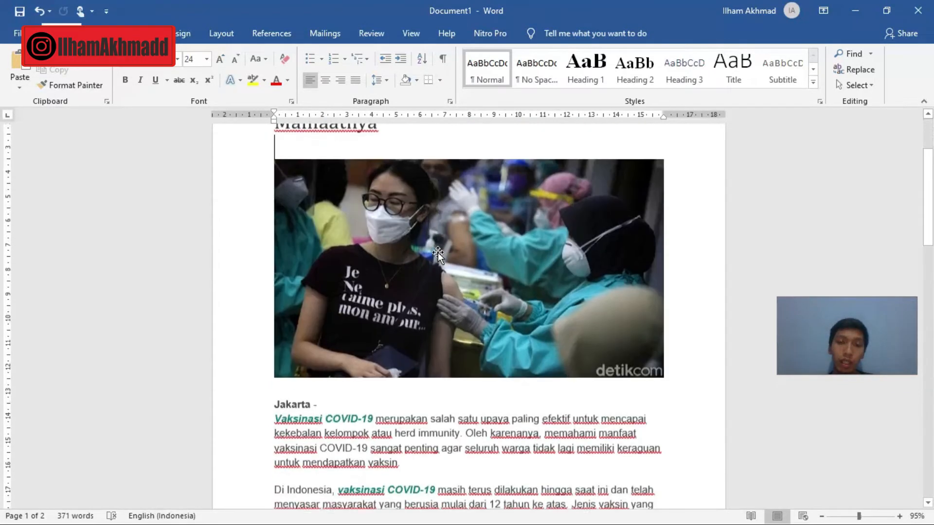
scroll(437, 252, up, 4)
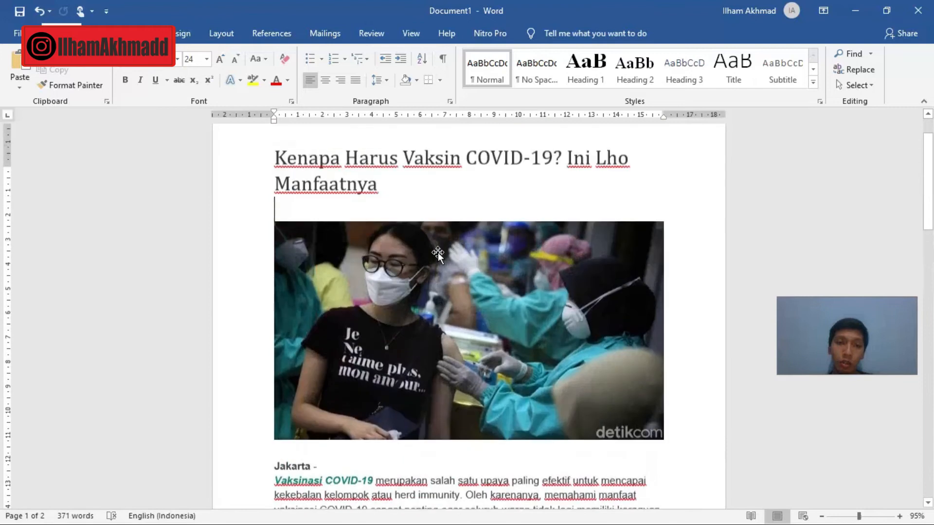
scroll(437, 252, down, 3)
scroll(437, 252, up, 3)
scroll(437, 251, down, 9)
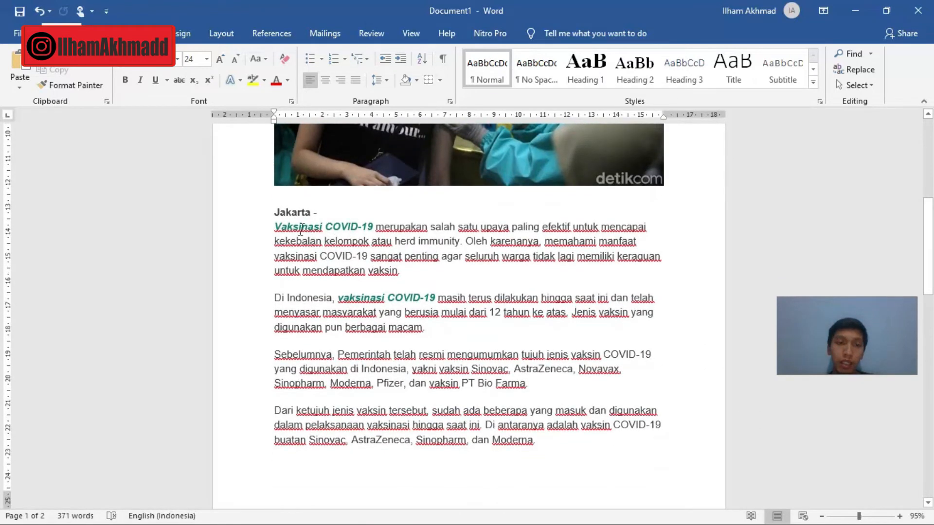
Copy the title "Kenapa Harus Vaksin COVID-19? Ini Lho Manfaatnya" from Word into the Judul Artikel field of the Berita Desa form.
scroll(301, 231, up, 9)
drag(379, 243, 276, 214)
key(ctrl+c)
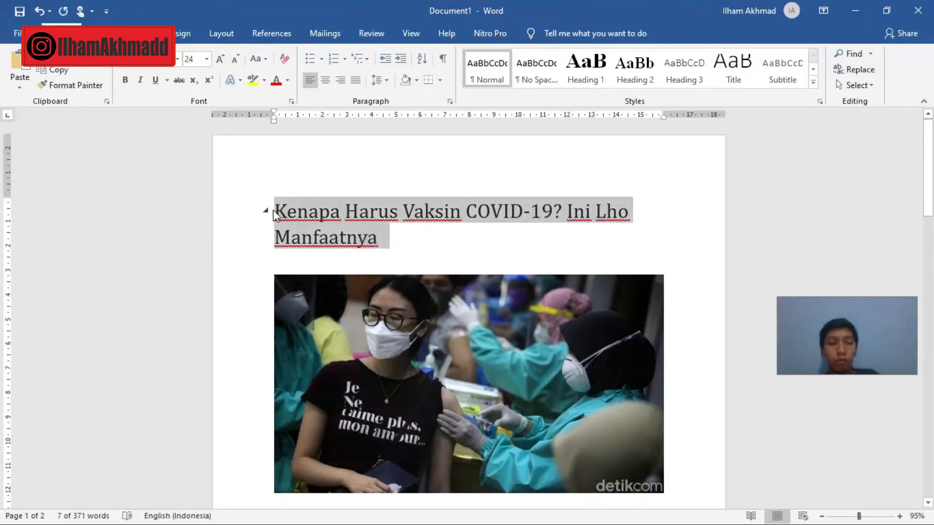
key(alt+Tab)
key(alt+Tab)
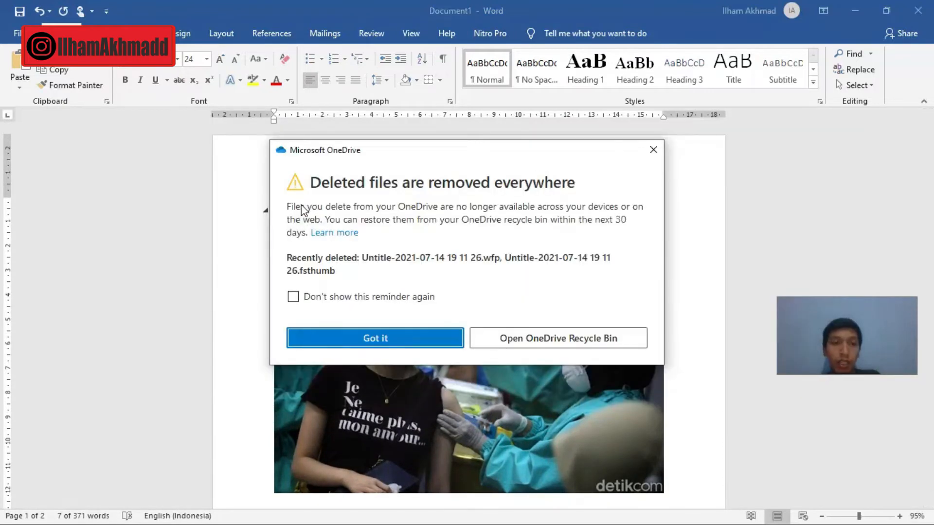
key(alt+Tab)
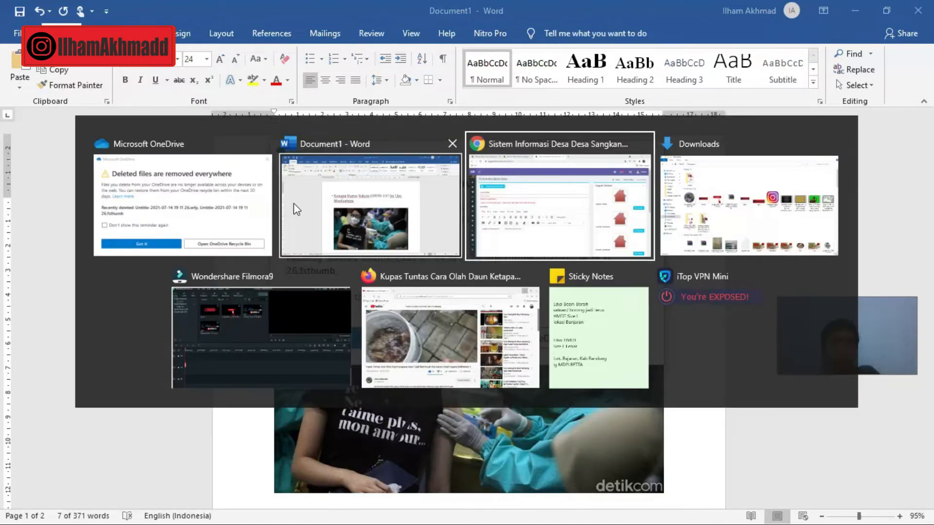
key(alt+Tab)
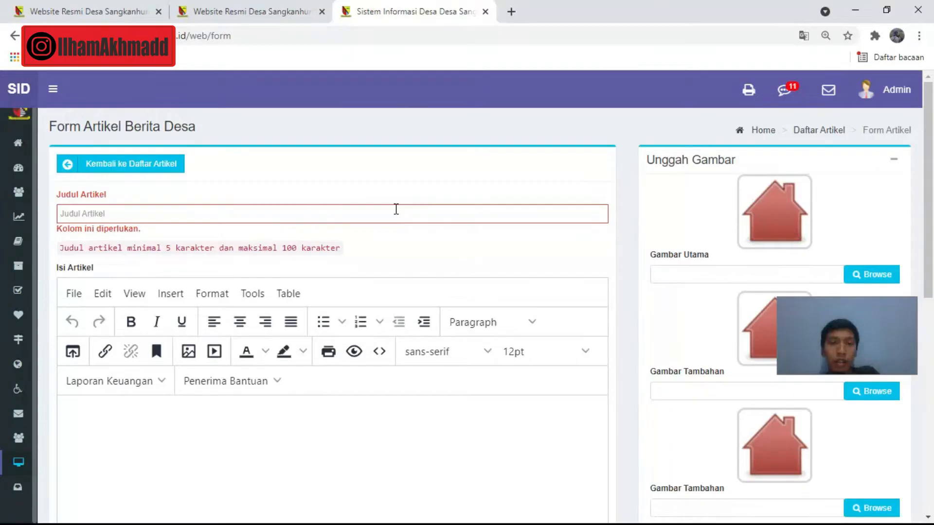
click(354, 213)
key(ctrl+v)
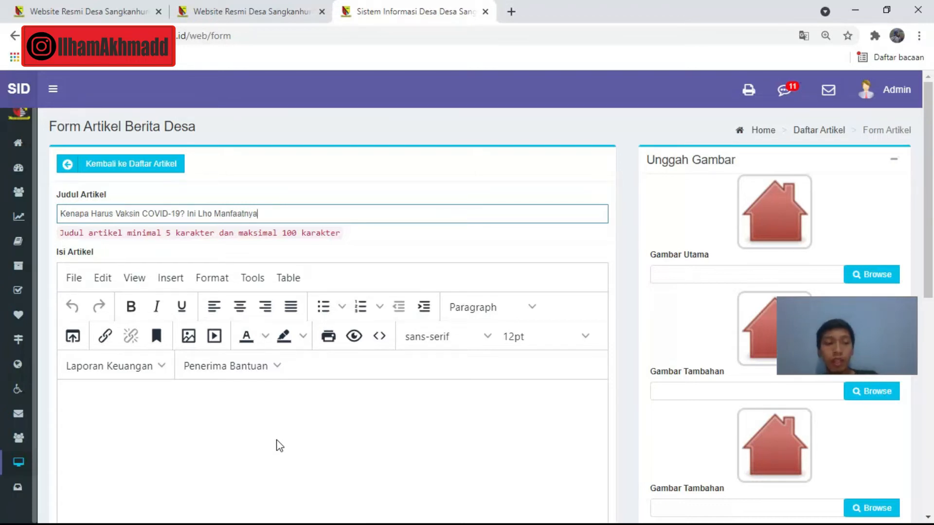
Copy the article text from "Jakarta -" through the final paragraph in Word and paste it into the Isi Artikel editor.
key(alt+Tab)
key(alt+Tab)
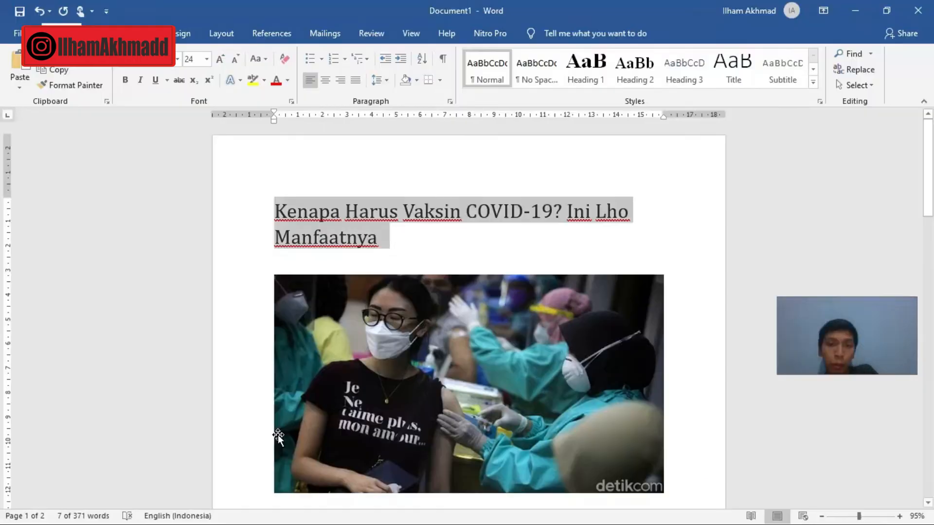
scroll(357, 400, down, 7)
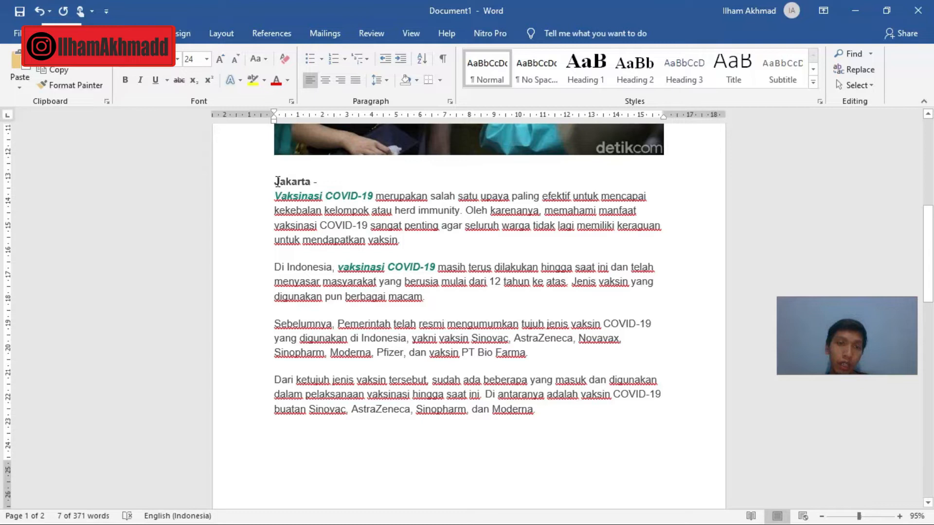
drag(277, 184, 380, 385)
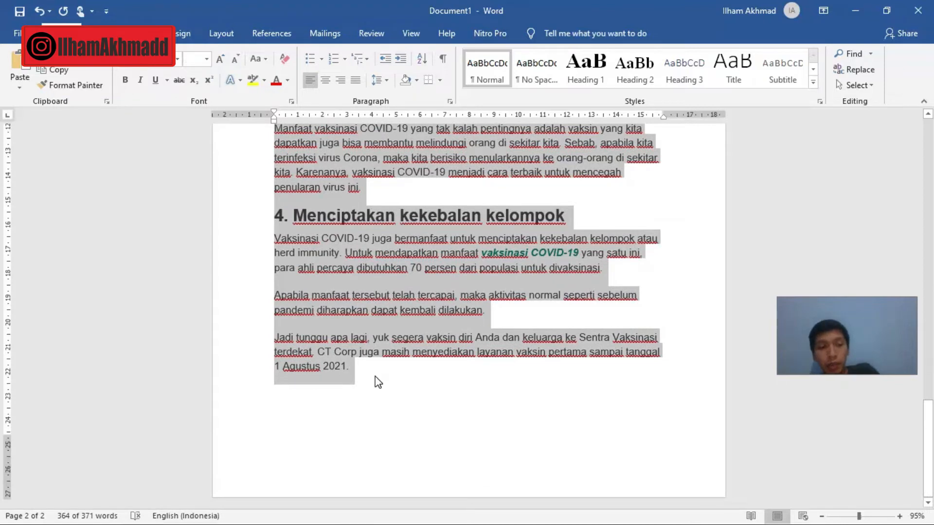
key(alt+Tab)
click(200, 432)
key(ctrl+v)
scroll(196, 407, up, 2)
scroll(196, 407, up, 10)
scroll(97, 184, down, 1)
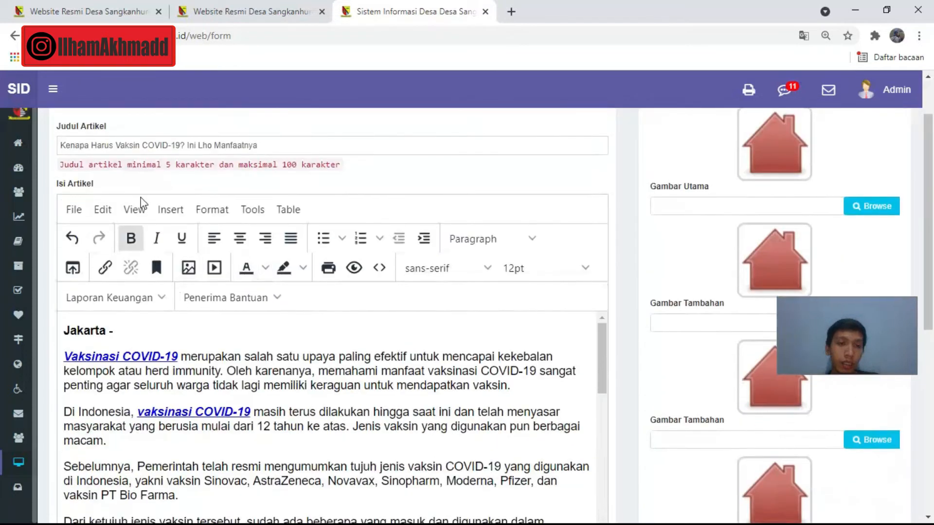
scroll(97, 185, up, 1)
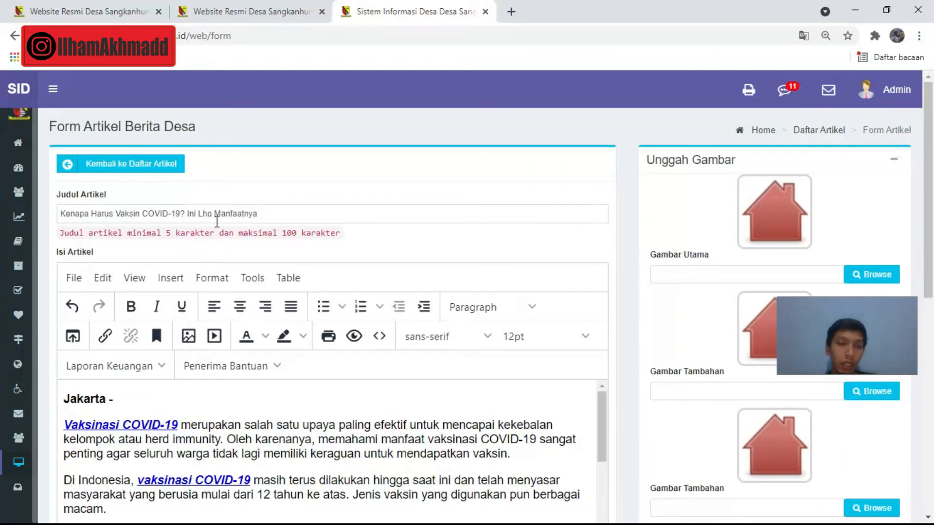
Examine the pasted article body down to its numbered headings, such as "Efektif meminimalisir penyebaran virus".
scroll(175, 267, down, 4)
scroll(147, 268, down, 1)
scroll(148, 268, up, 1)
scroll(148, 268, up, 4)
scroll(243, 444, down, 3)
scroll(240, 444, up, 1)
scroll(237, 437, down, 5)
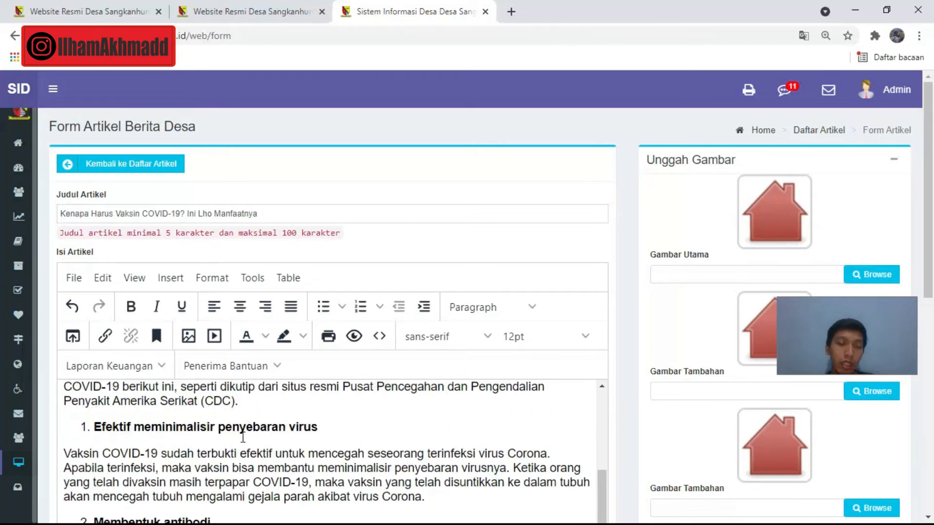
click(355, 434)
scroll(354, 434, down, 1)
scroll(355, 434, down, 1)
scroll(354, 434, up, 3)
scroll(327, 384, down, 1)
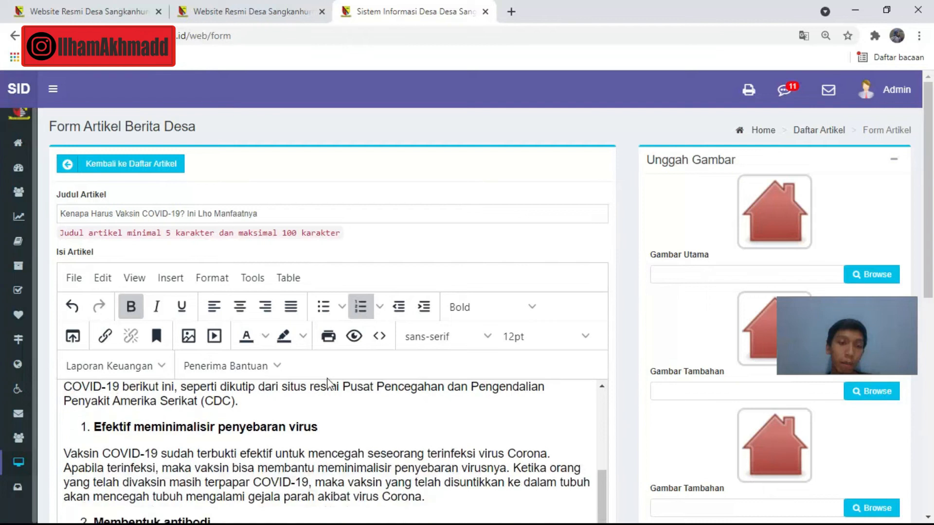
scroll(327, 384, down, 4)
scroll(327, 378, up, 4)
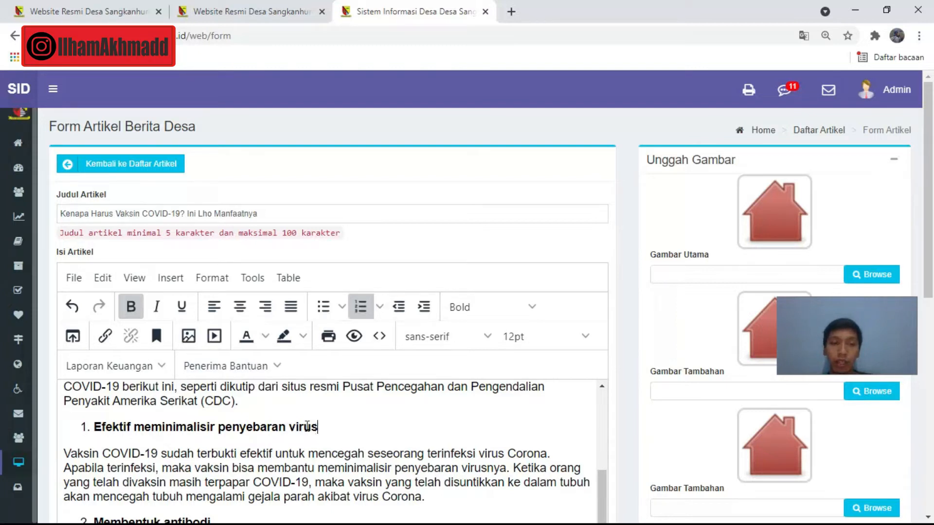
Review the pasted text again from its opening Jakarta paragraph, along with the editor's formatting tools.
scroll(311, 427, up, 2)
scroll(274, 423, up, 2)
scroll(274, 423, down, 2)
scroll(273, 424, up, 3)
scroll(274, 425, up, 2)
scroll(258, 427, down, 1)
scroll(242, 429, up, 1)
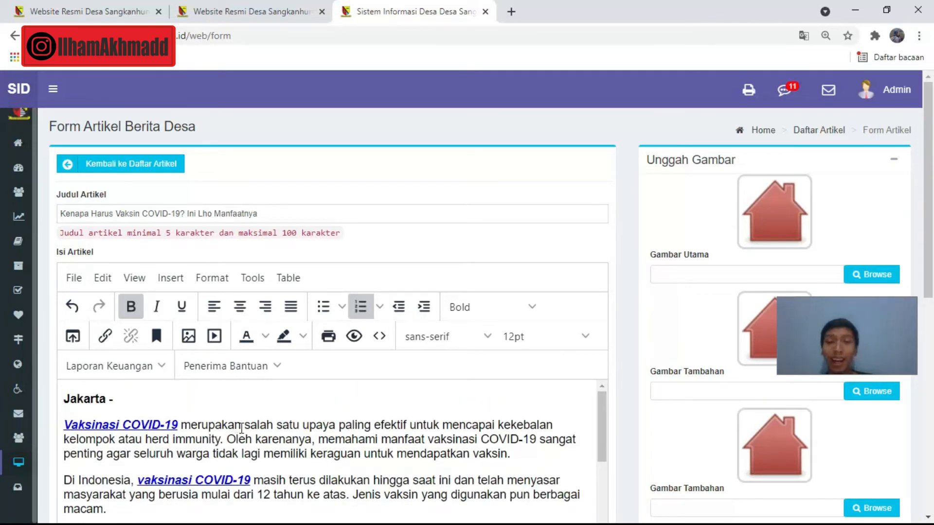
scroll(238, 428, down, 10)
scroll(231, 426, up, 10)
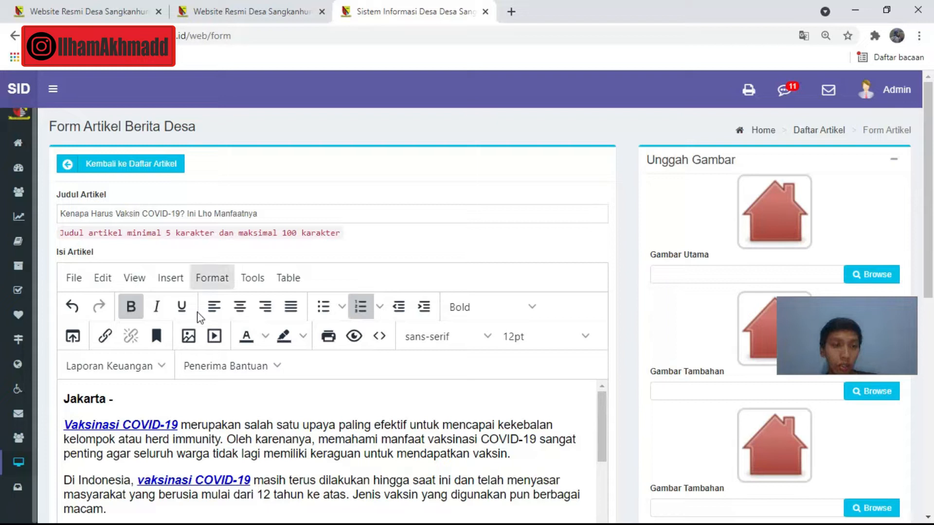
scroll(391, 389, down, 2)
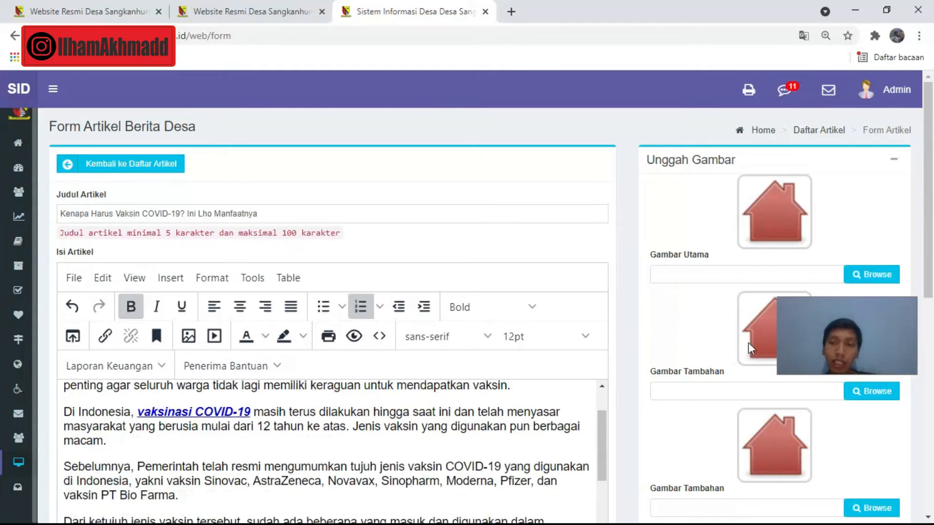
Choose the jokowi image from the Artikel folder in Downloads as the article's Gambar Utama.
scroll(677, 264, down, 3)
scroll(677, 261, up, 3)
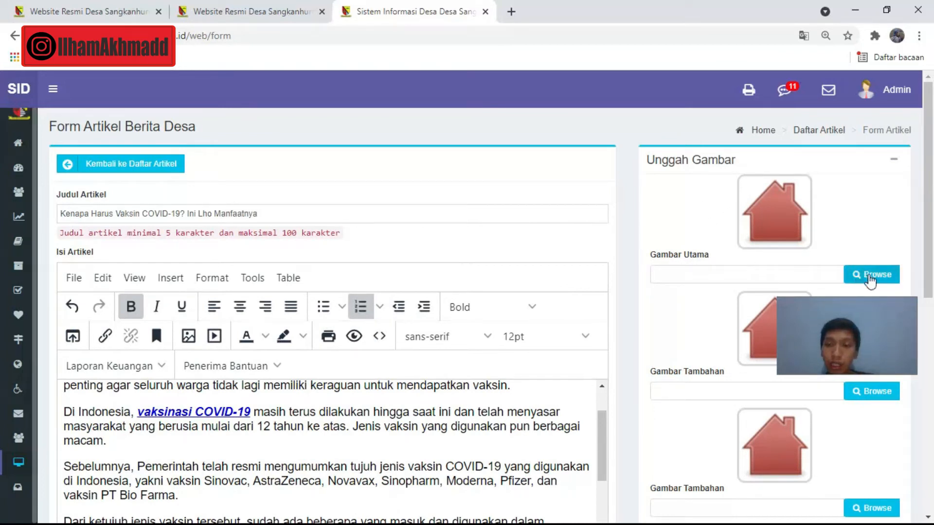
click(795, 275)
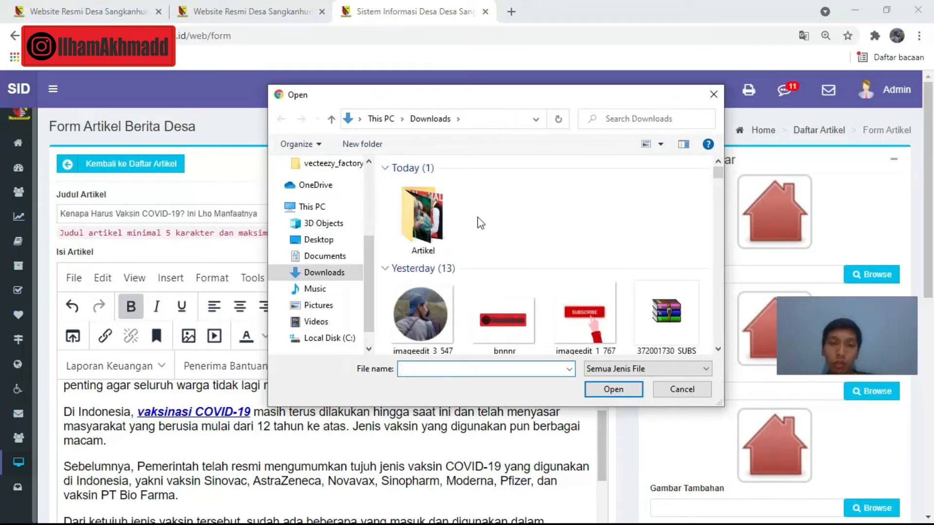
scroll(486, 248, down, 1)
scroll(456, 242, up, 1)
double_click(432, 229)
click(431, 226)
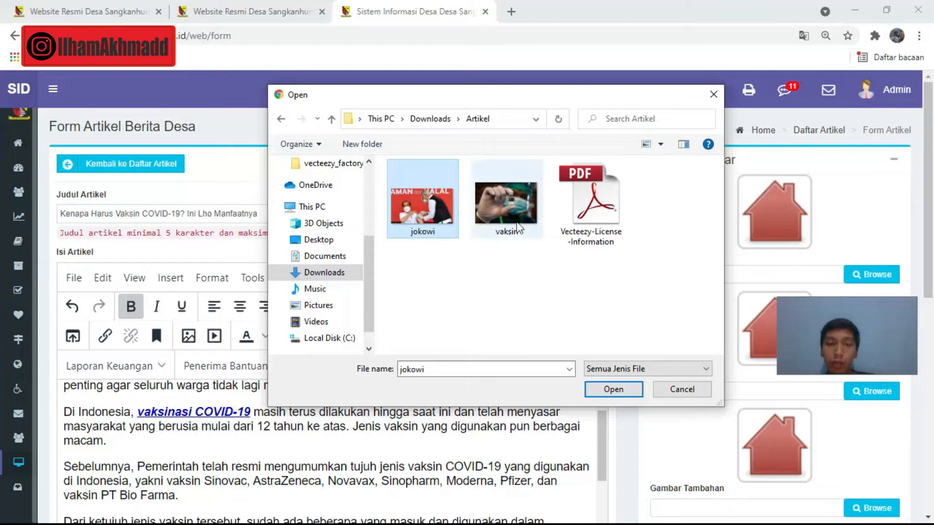
click(618, 394)
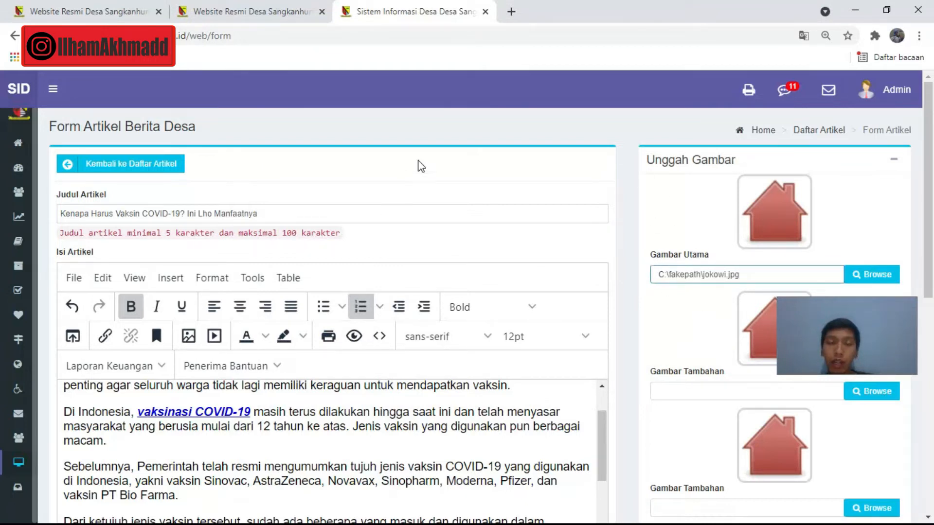
Choose the vaksin image from the Artikel folder for the first Gambar Tambahan field.
scroll(680, 281, down, 2)
scroll(680, 281, down, 2)
scroll(635, 202, up, 4)
scroll(363, 269, down, 2)
click(669, 324)
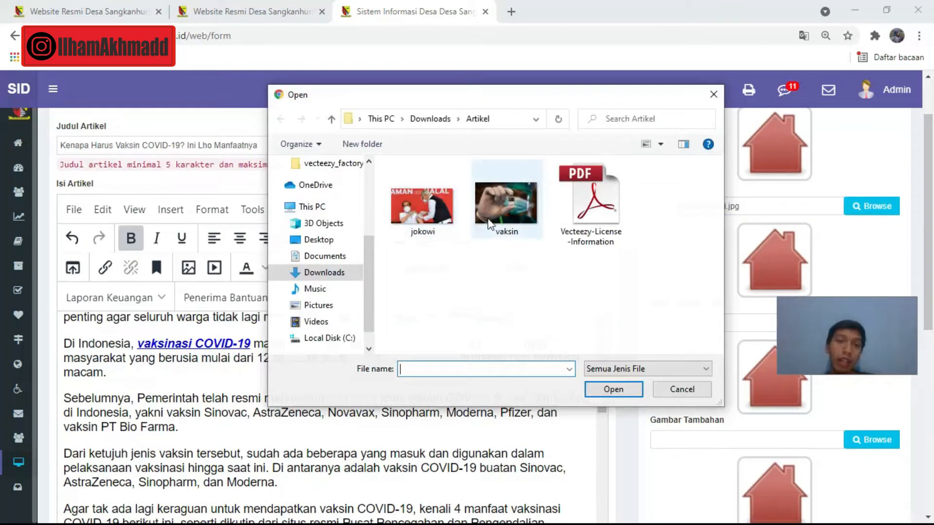
click(506, 204)
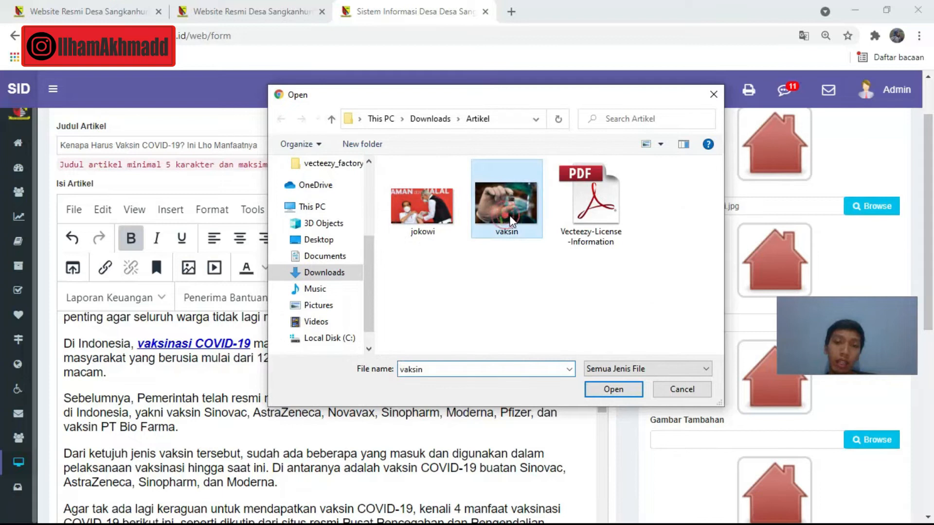
click(613, 390)
scroll(671, 316, down, 2)
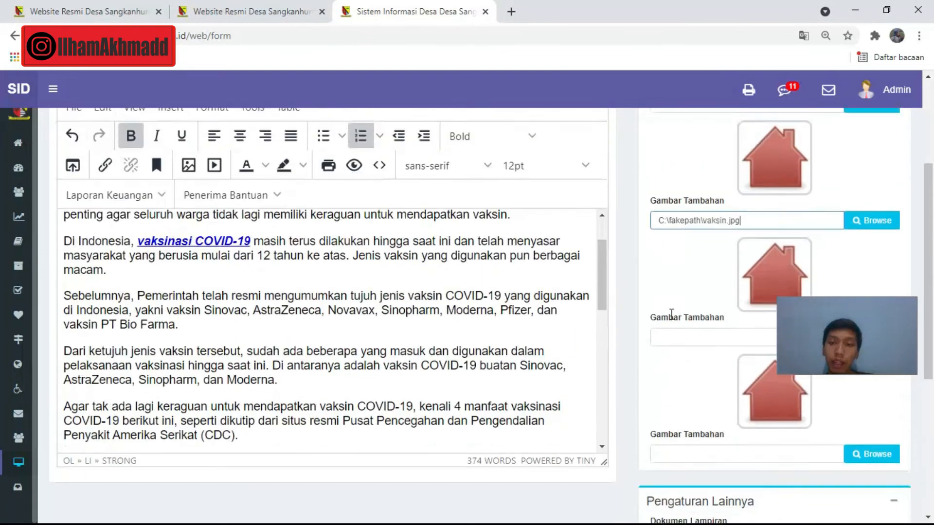
Examine the Unggah Gambar section, from the chosen Gambar Utama and Gambar Tambahan files to the empty additional image fields.
scroll(673, 309, up, 3)
scroll(693, 261, down, 2)
scroll(693, 307, down, 1)
scroll(689, 339, down, 3)
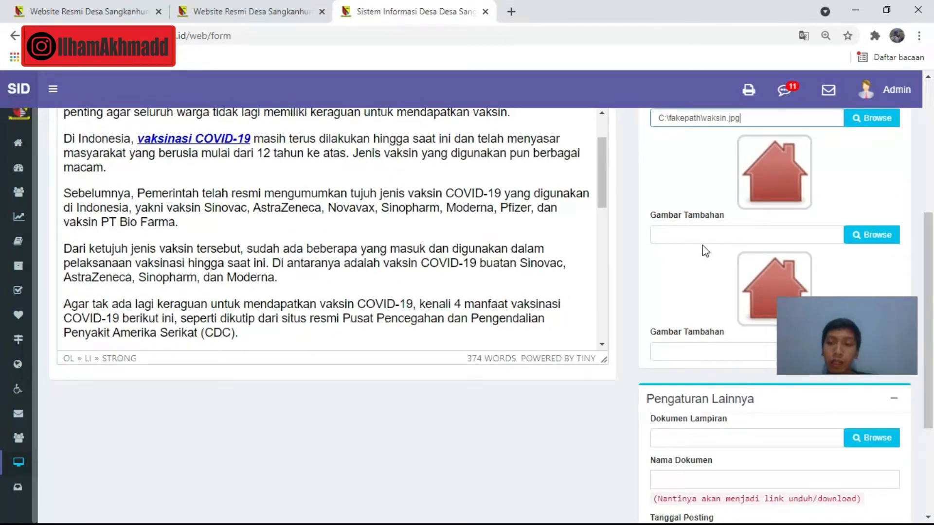
scroll(696, 291, up, 4)
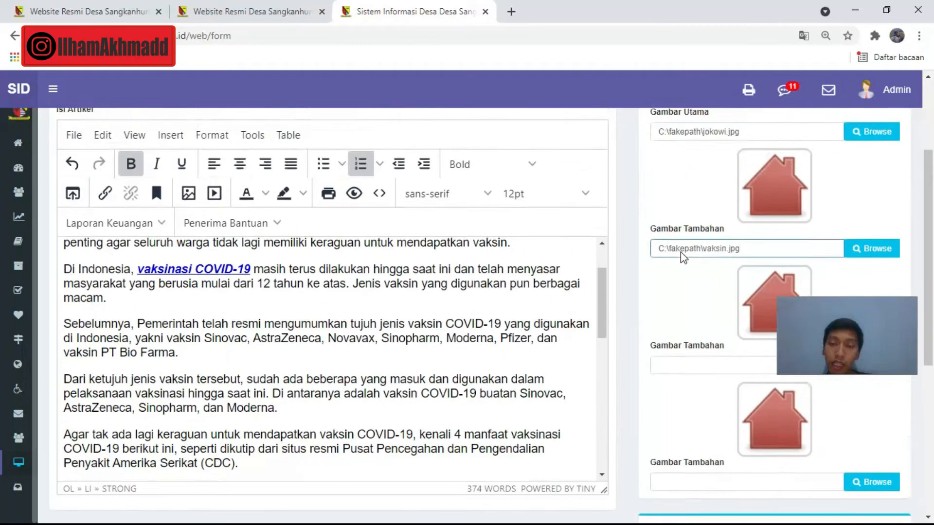
scroll(680, 432, down, 3)
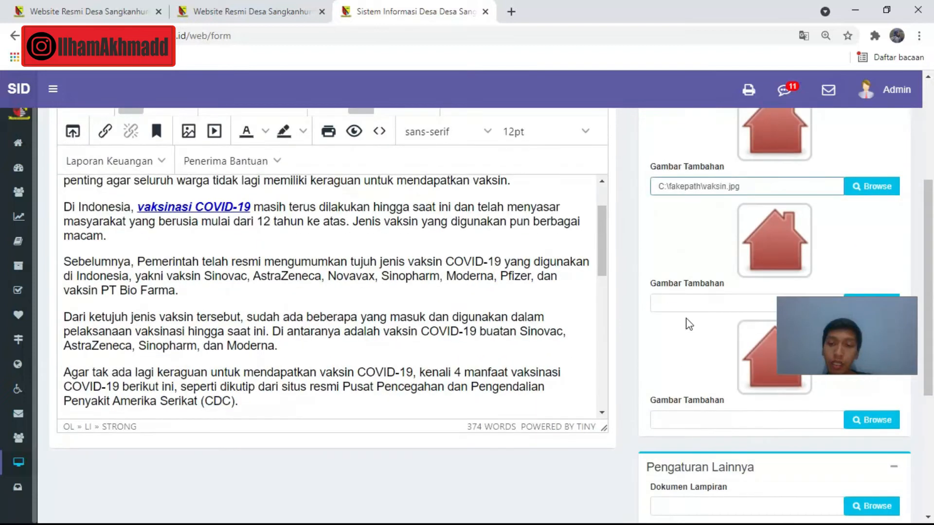
scroll(685, 326, up, 3)
scroll(682, 321, down, 6)
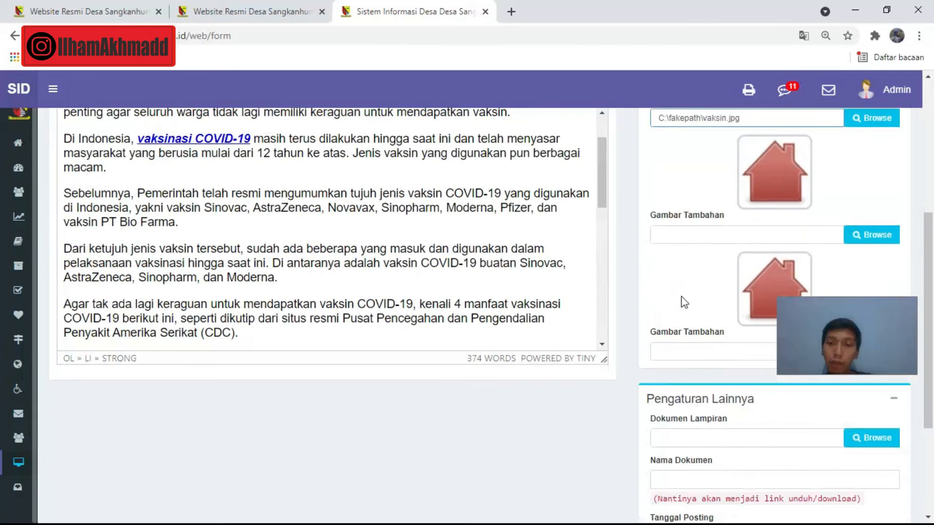
scroll(682, 289, up, 2)
Attach the Vecteezy-License-Information PDF from the Artikel folder as Dokumen Lampiran and set Nama Dokumen to "contoh".
click(693, 437)
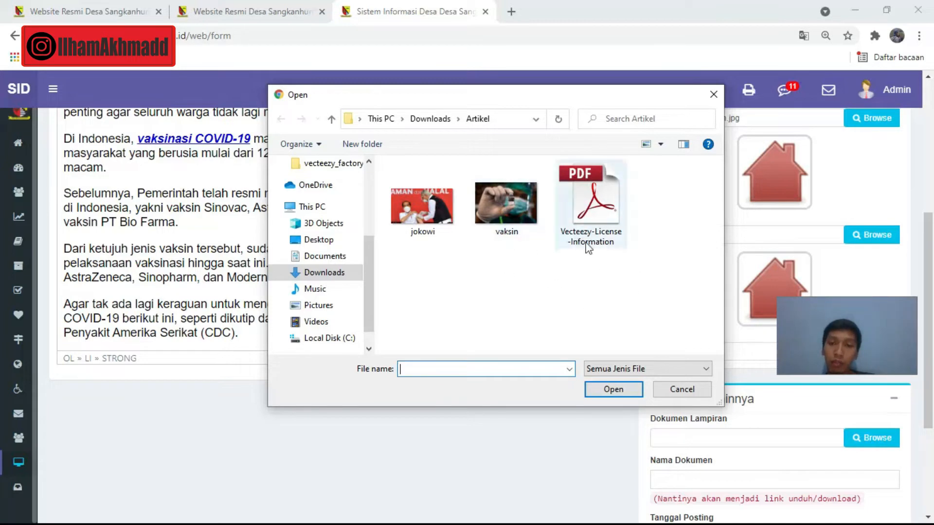
click(611, 229)
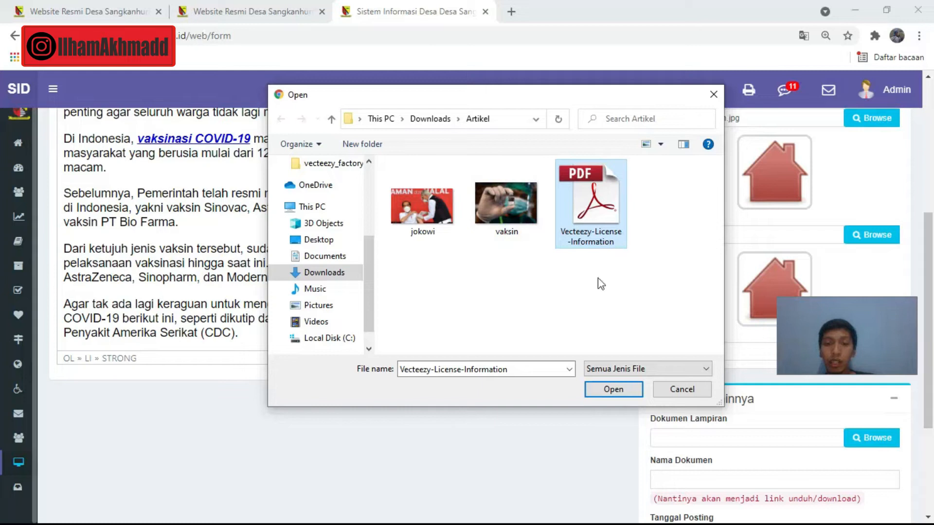
click(599, 389)
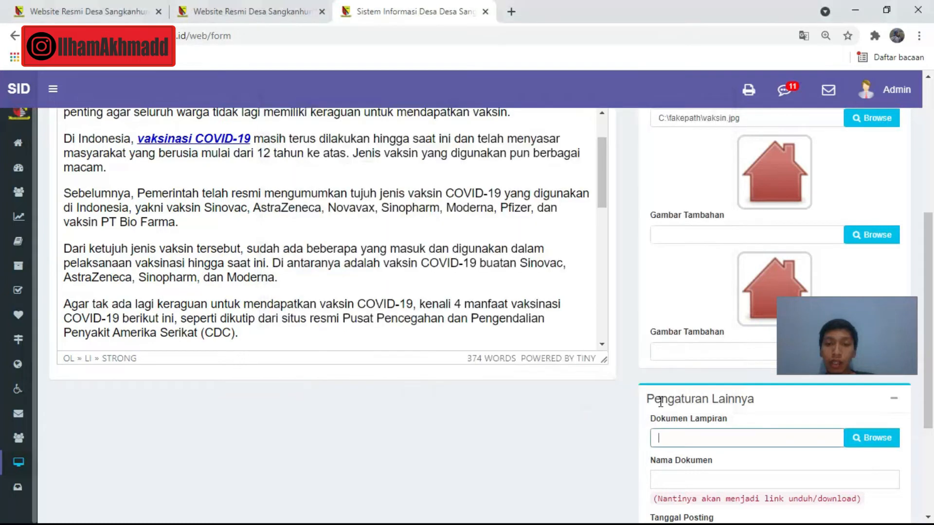
scroll(660, 402, down, 2)
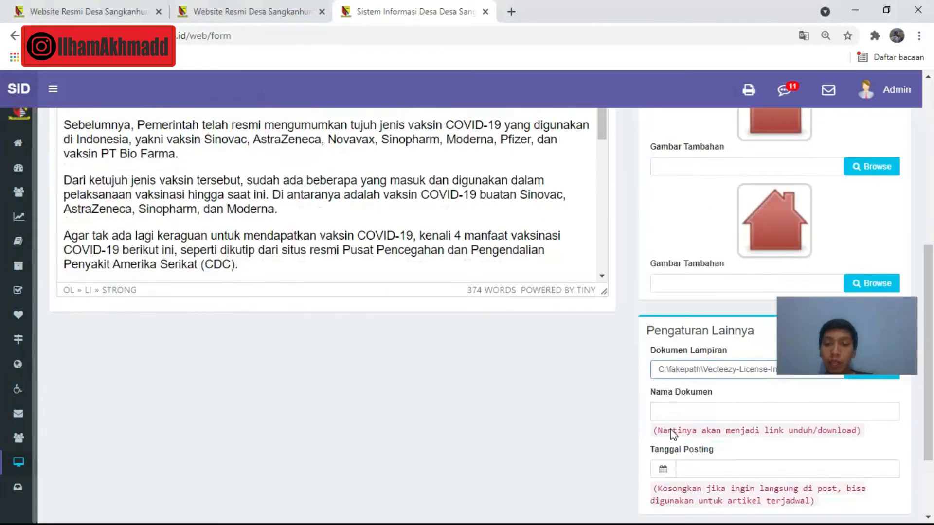
click(670, 410)
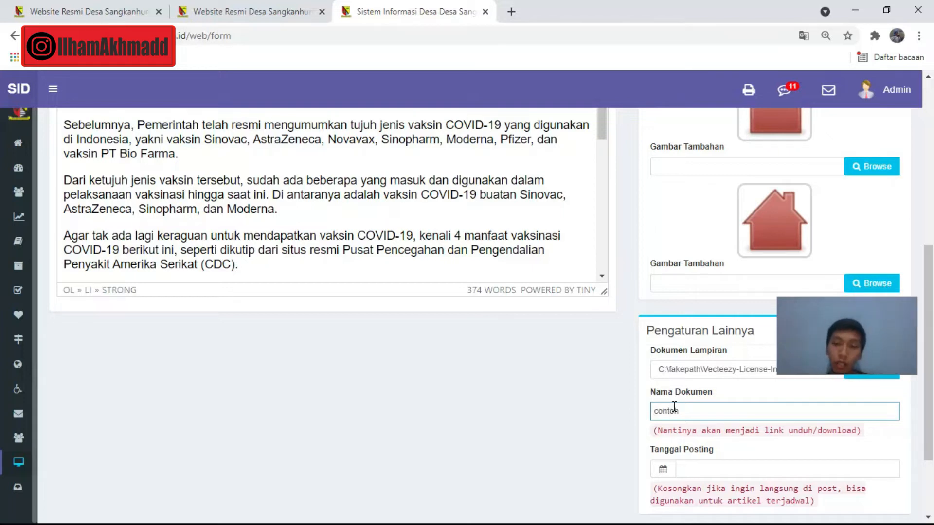
Set the article's Tanggal Posting to 14-07-2021, keeping the time 00:49:00.
scroll(700, 370, down, 2)
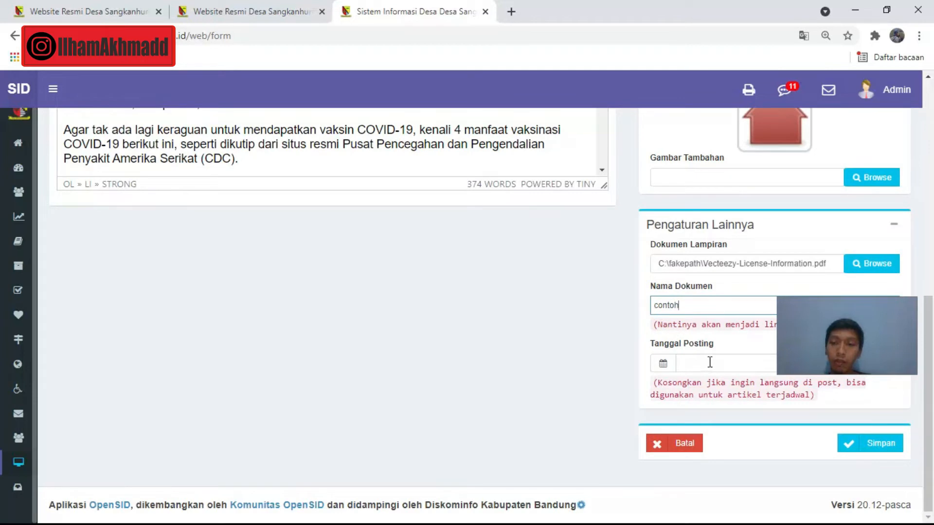
click(709, 360)
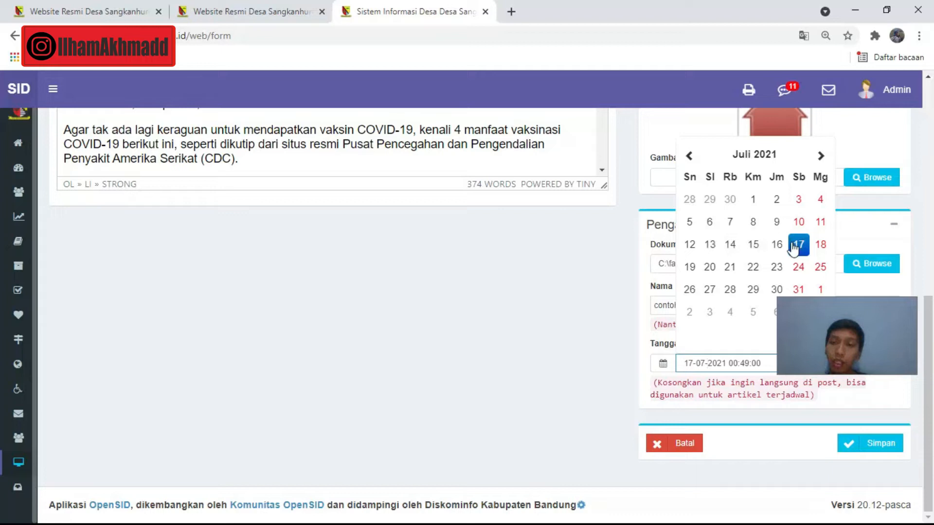
click(730, 245)
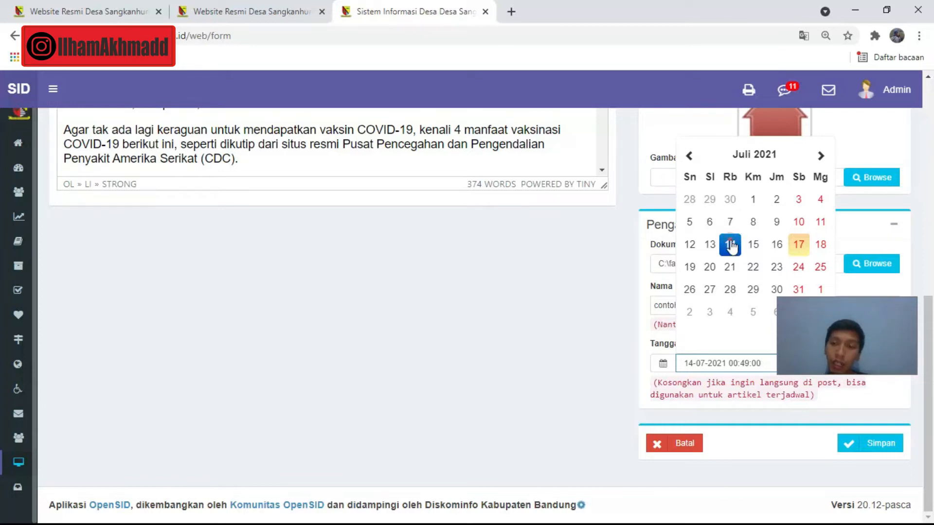
click(731, 244)
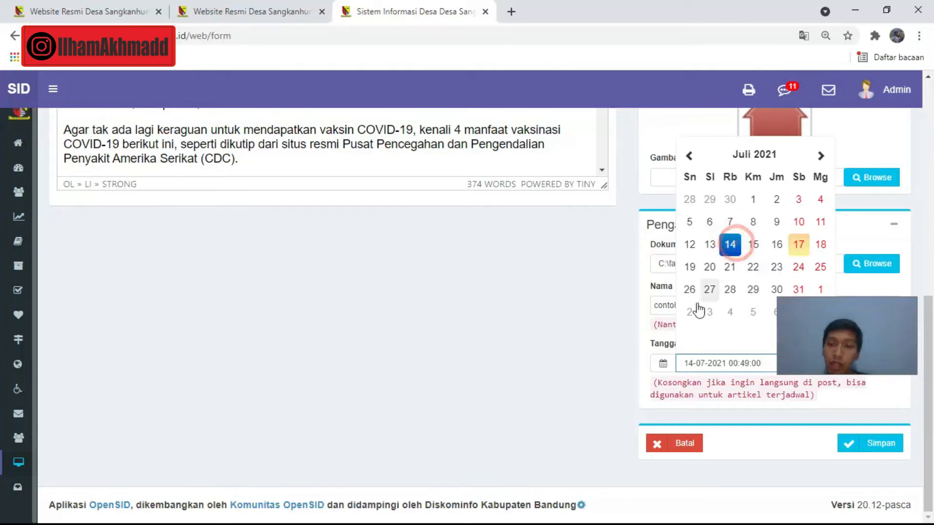
click(661, 390)
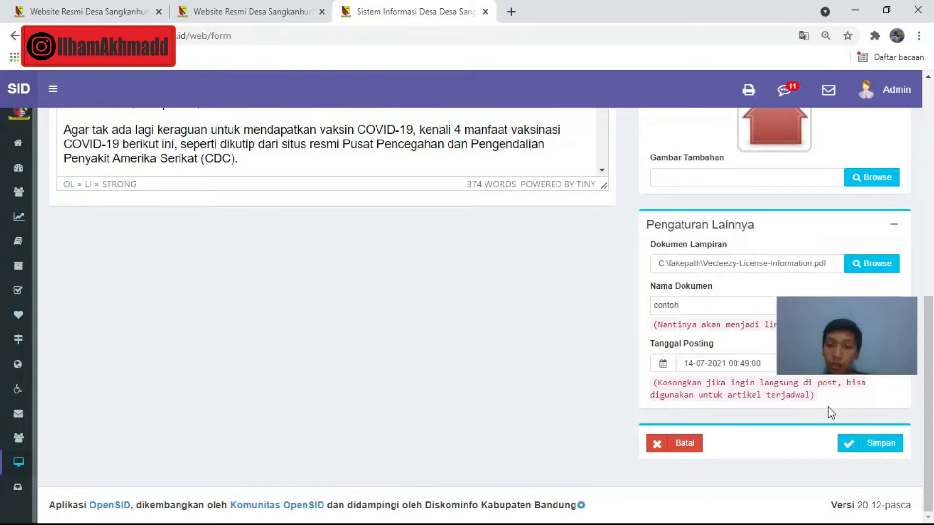
Review the completed article form, checking the title, body text, chosen images and attachment settings.
scroll(694, 308, up, 2)
scroll(694, 308, down, 2)
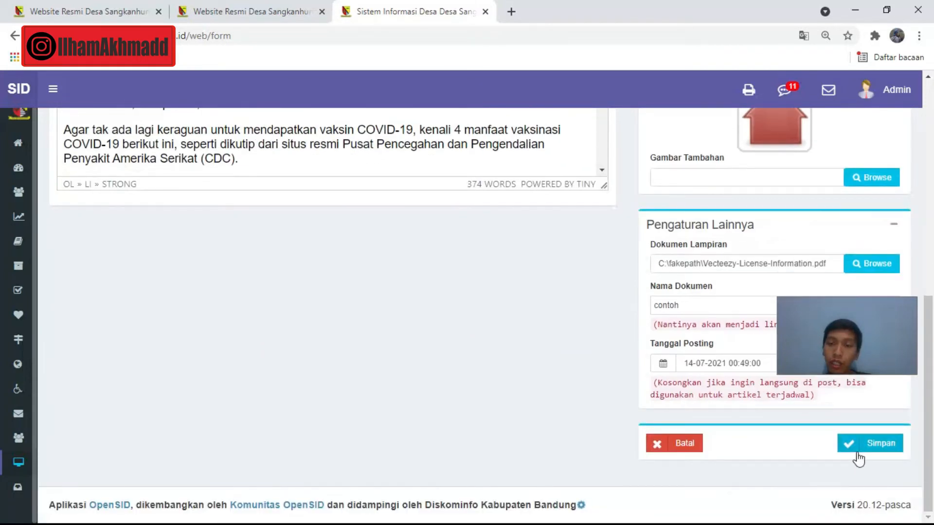
scroll(575, 323, up, 15)
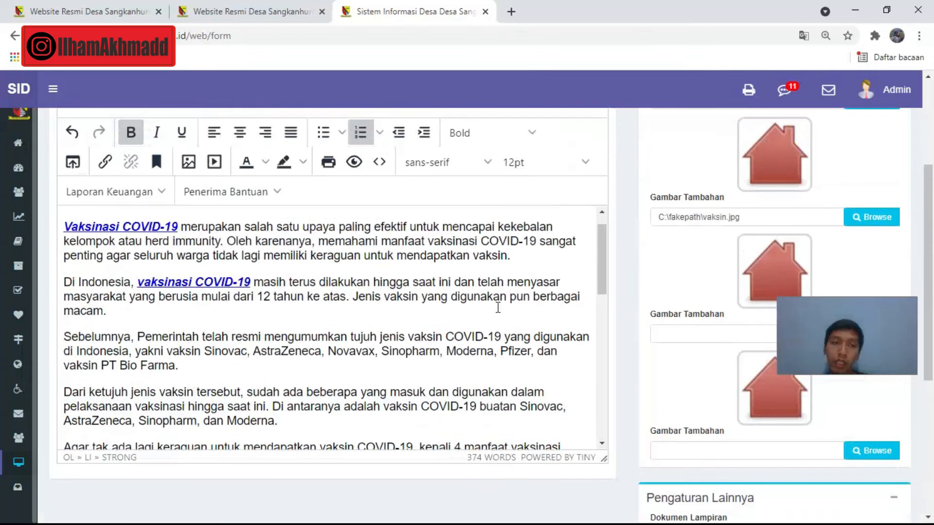
scroll(370, 276, up, 1)
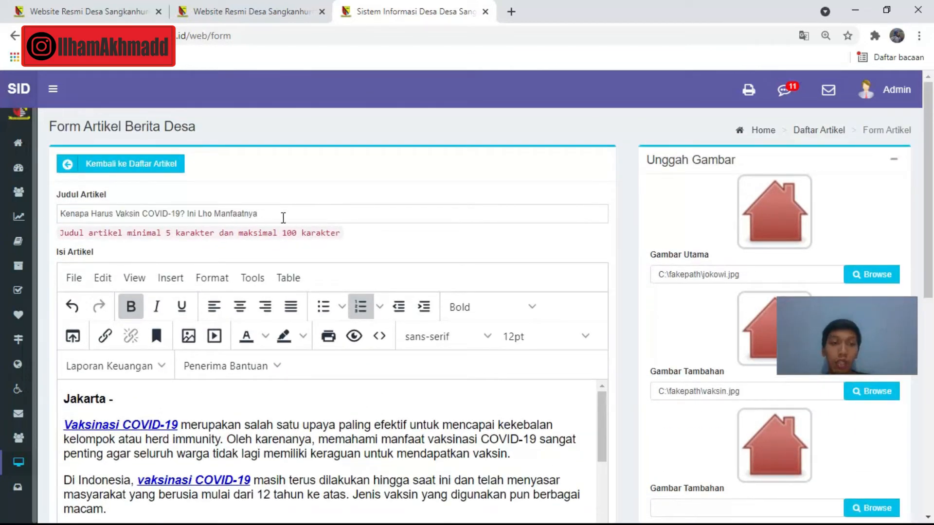
scroll(319, 246, down, 1)
scroll(729, 319, up, 1)
scroll(692, 315, down, 2)
scroll(490, 293, down, 2)
scroll(696, 303, down, 1)
scroll(546, 304, down, 3)
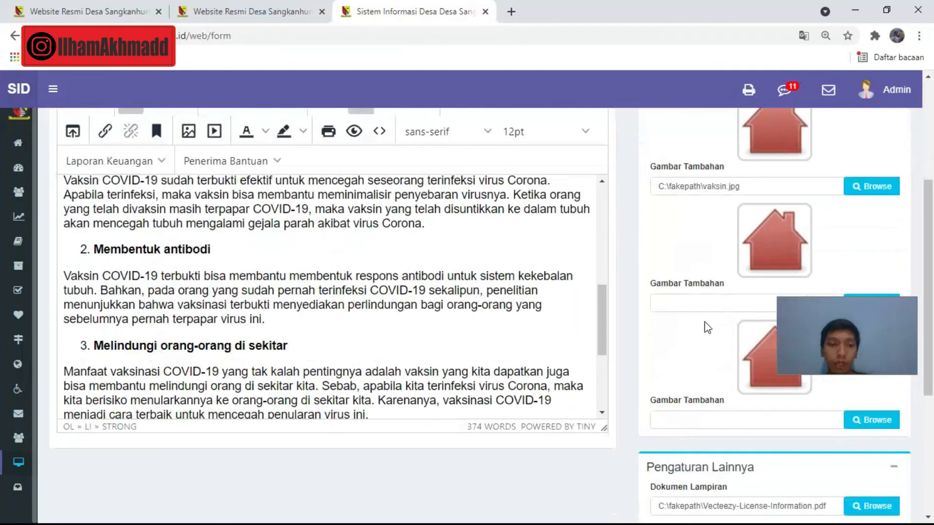
Save the COVID-19 vaccination article to the Berita Desa category.
scroll(708, 327, down, 4)
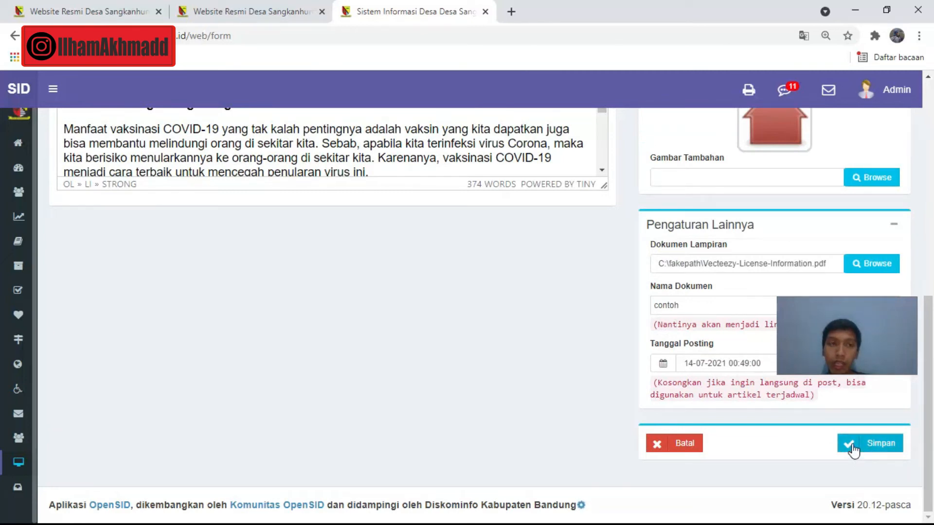
click(853, 451)
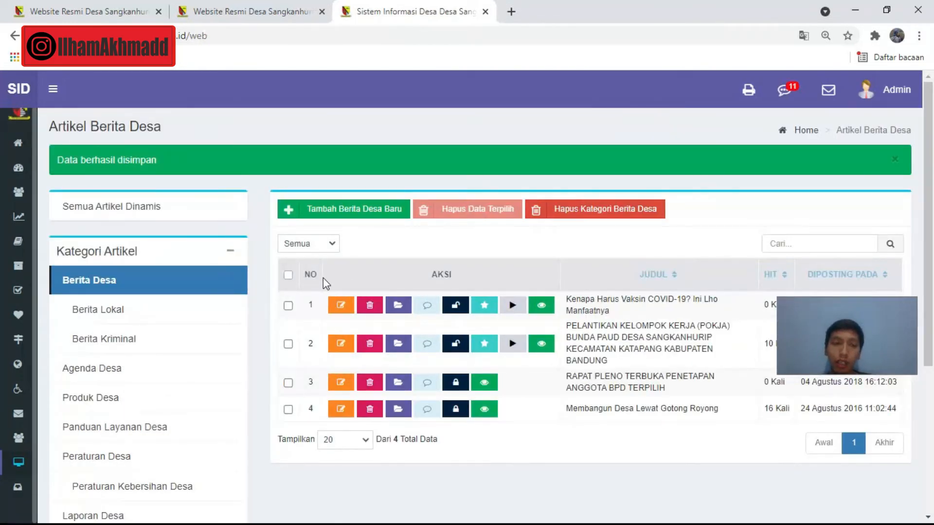
Look through the Kategori Artikel list, view the Agenda Desa and Peraturan Desa articles, and return to Berita Desa.
scroll(194, 263, down, 1)
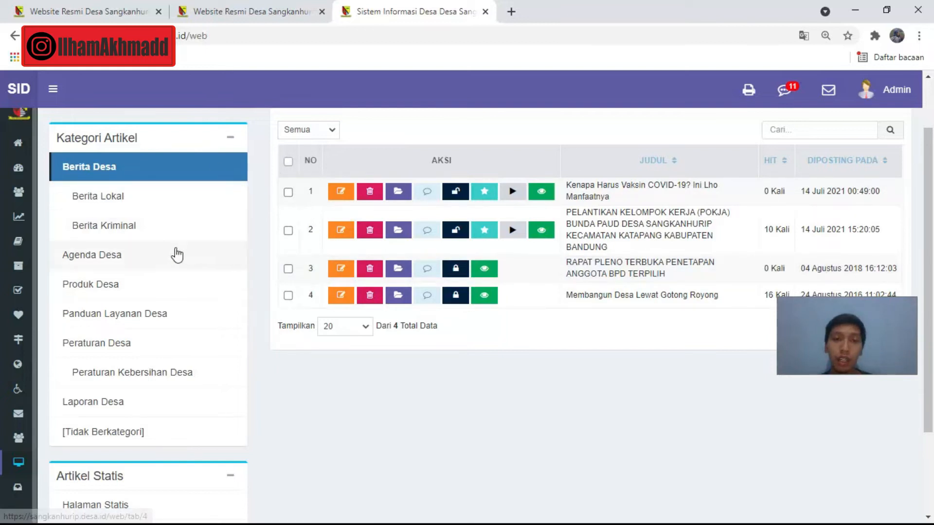
scroll(177, 255, up, 1)
scroll(122, 239, down, 1)
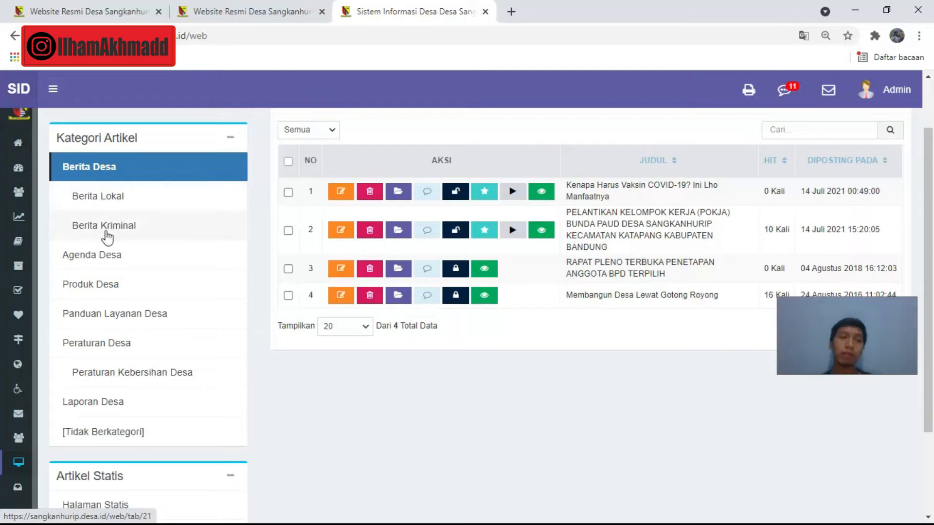
click(104, 263)
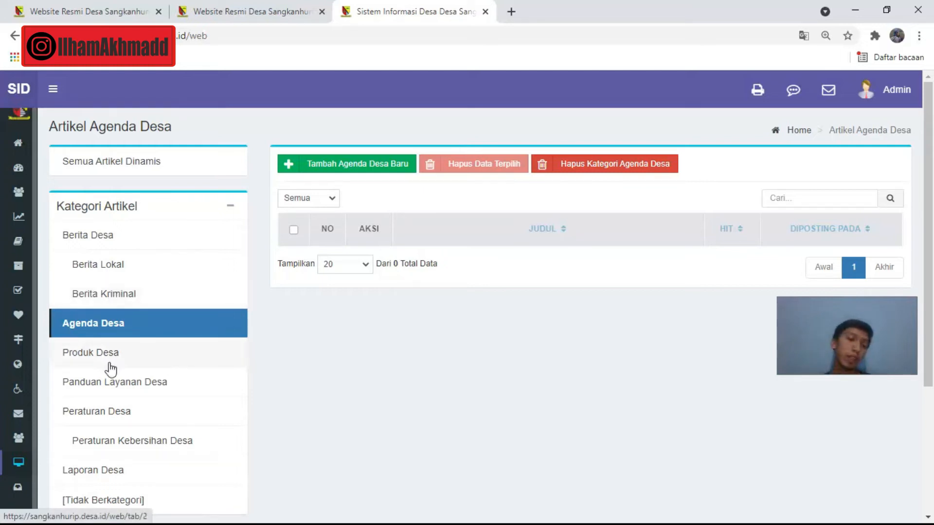
scroll(104, 407, down, 1)
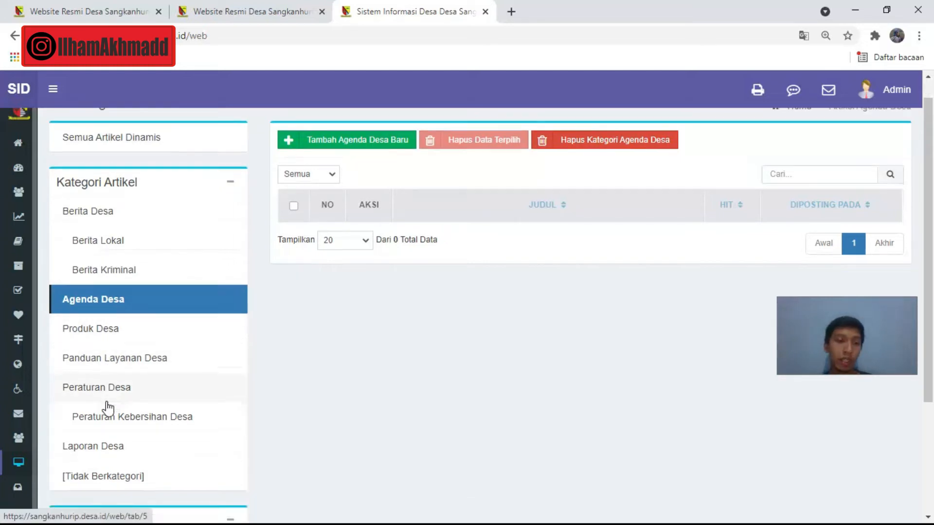
click(98, 357)
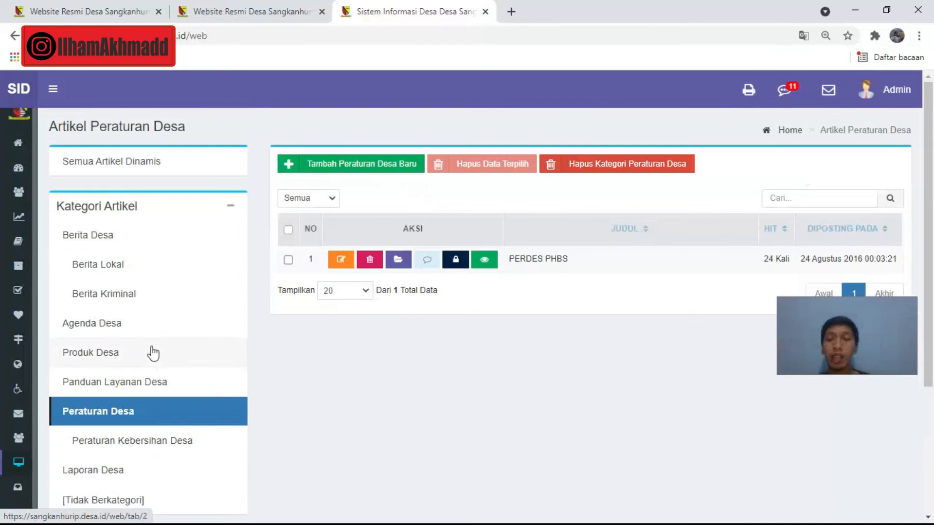
click(104, 247)
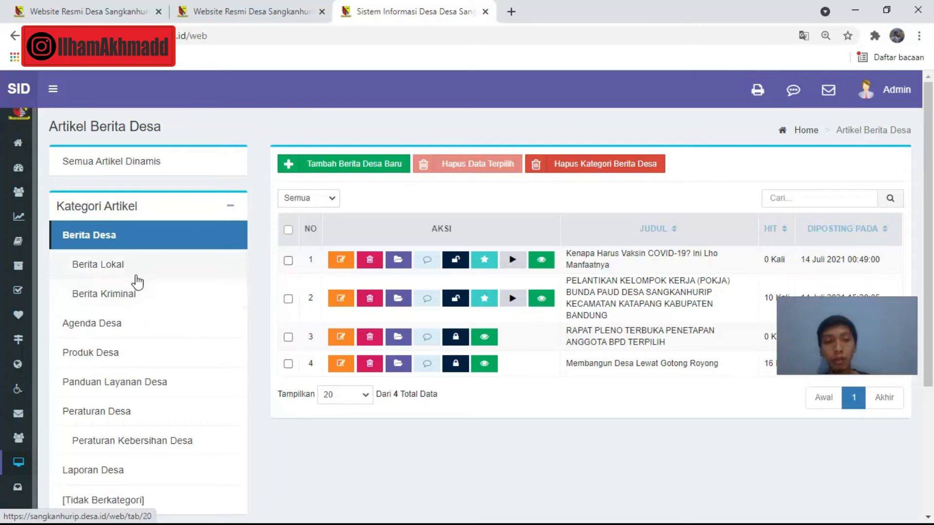
scroll(139, 287, down, 2)
scroll(141, 292, up, 1)
scroll(140, 290, up, 1)
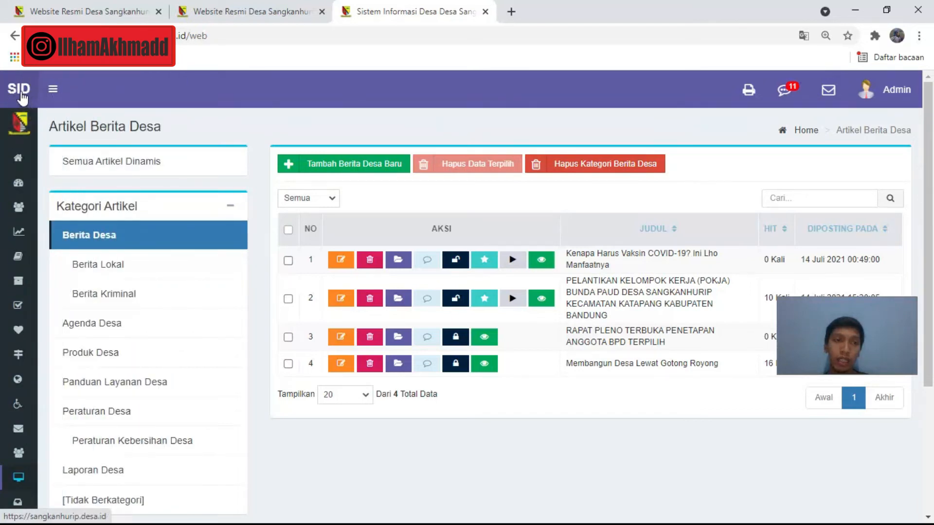
Open the village's public website and find the article "Kenapa Harus Vaksin COVID-19? Ini Lho Manfaatnya" among the latest articles.
click(20, 93)
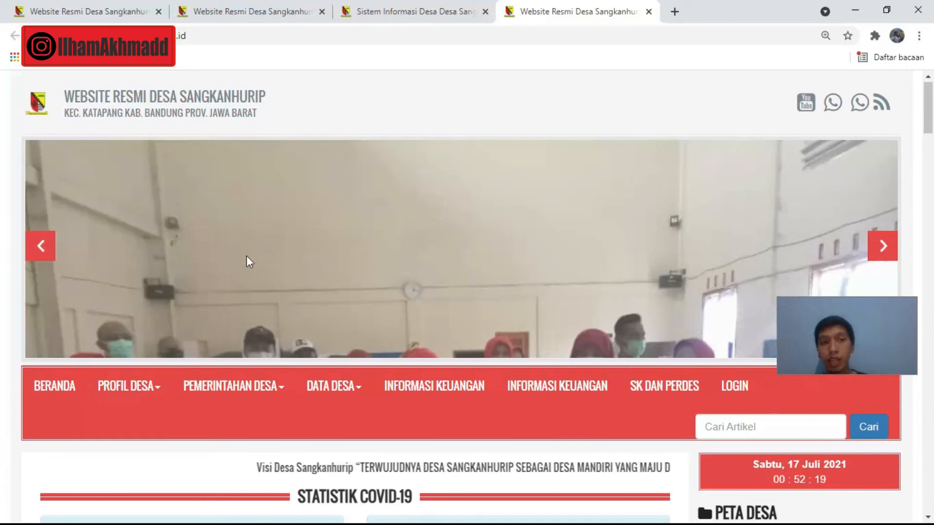
scroll(247, 255, down, 1)
scroll(243, 252, up, 1)
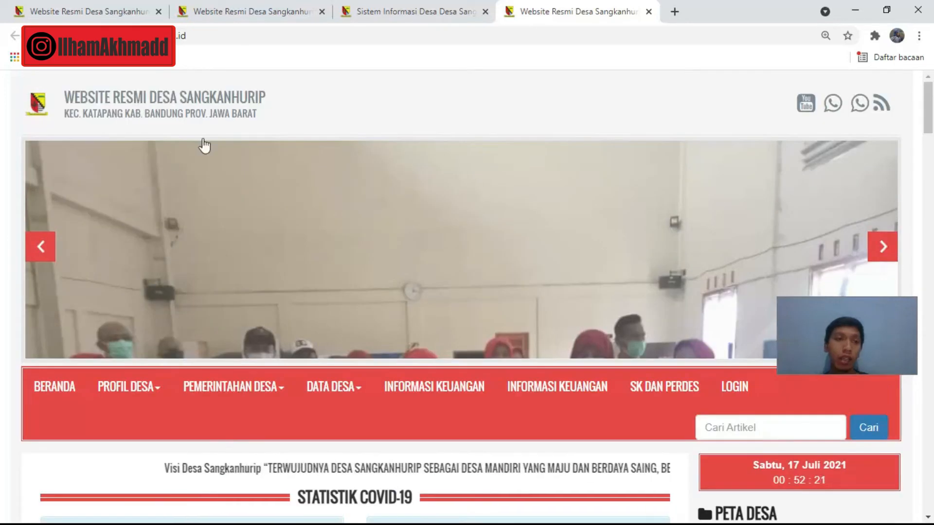
scroll(238, 178, down, 1)
scroll(238, 183, down, 3)
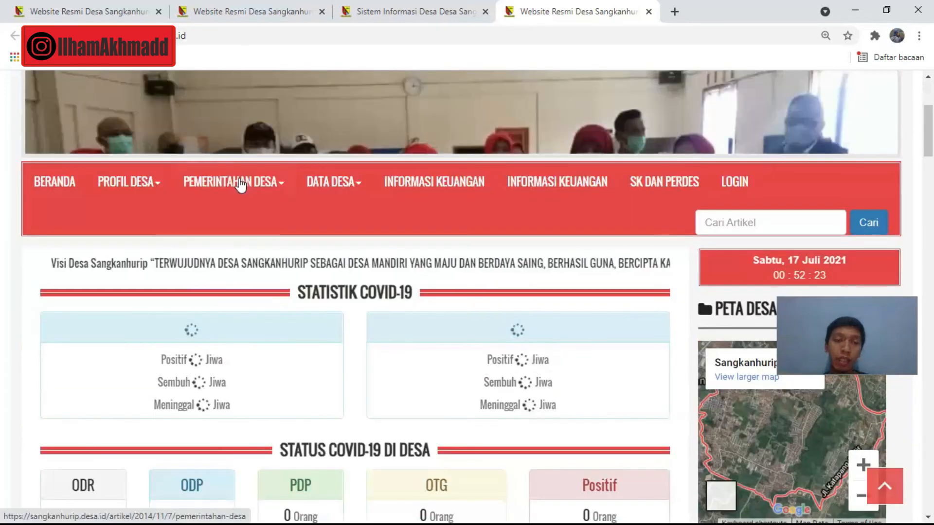
scroll(300, 193, down, 2)
scroll(302, 197, down, 4)
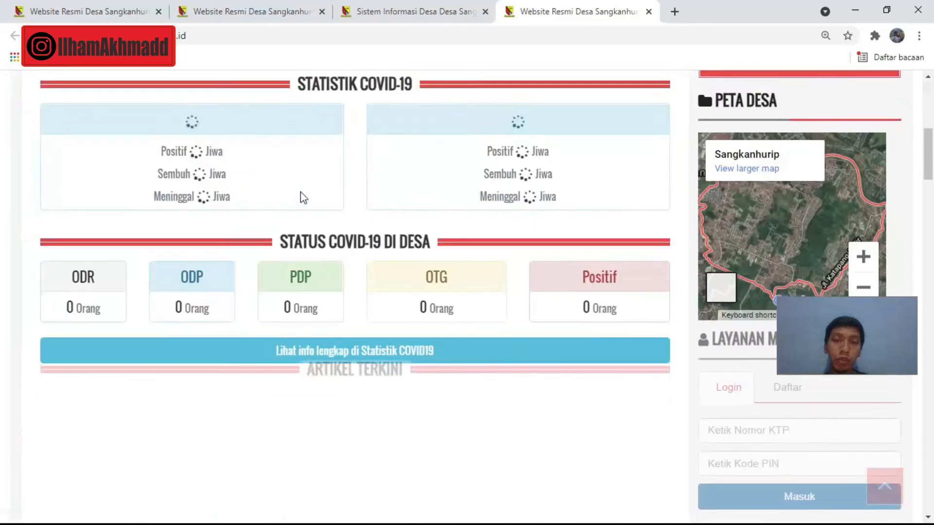
scroll(249, 233, down, 1)
scroll(248, 233, down, 4)
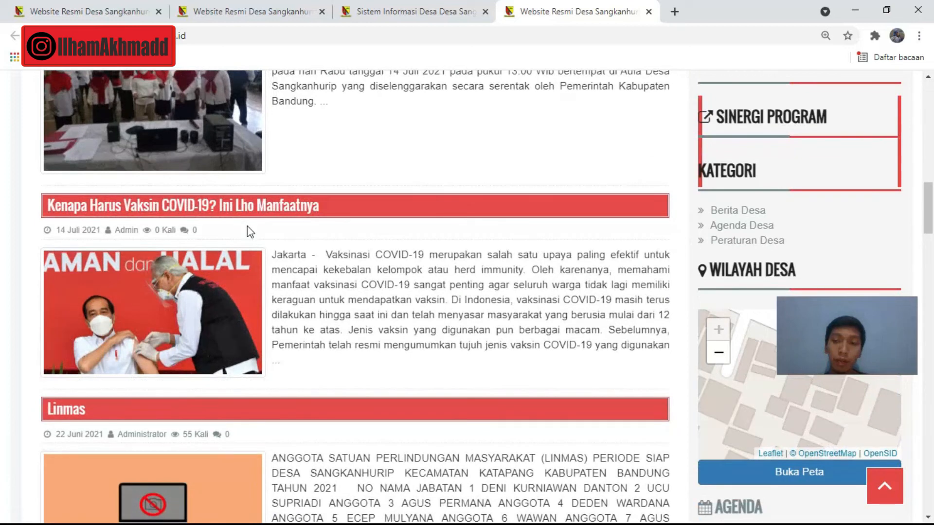
Examine the vaccination article's published preview, including its main image and excerpt, and compare it with the neighbouring articles.
scroll(313, 248, down, 1)
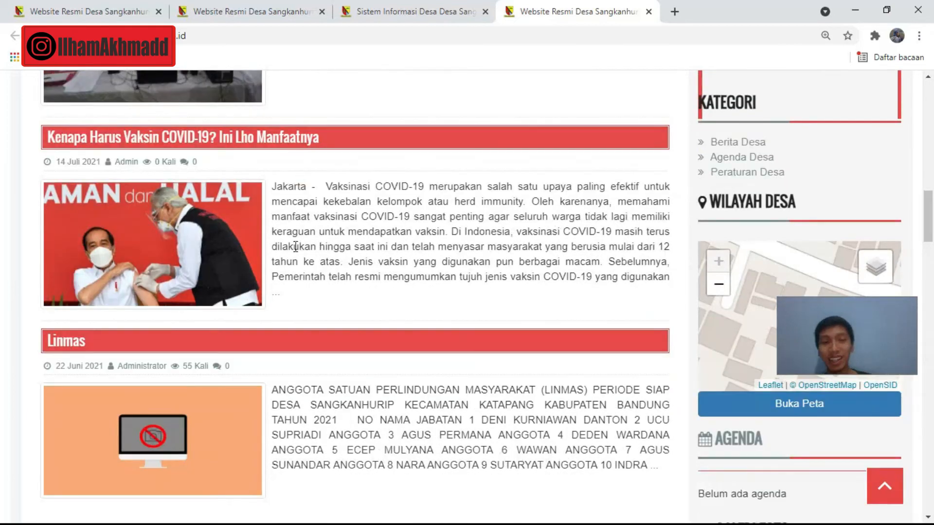
scroll(275, 246, up, 3)
scroll(277, 246, down, 3)
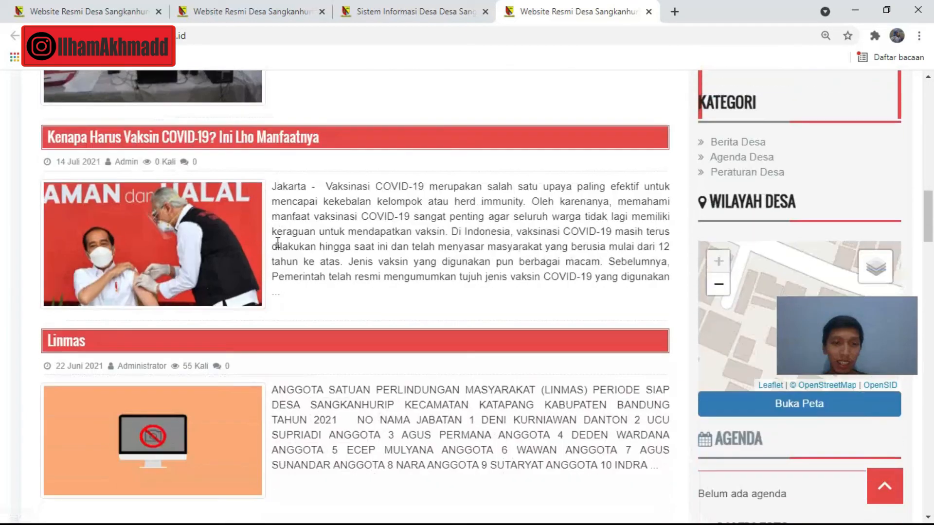
scroll(205, 255, up, 1)
scroll(205, 256, down, 1)
scroll(195, 263, up, 3)
scroll(186, 272, down, 1)
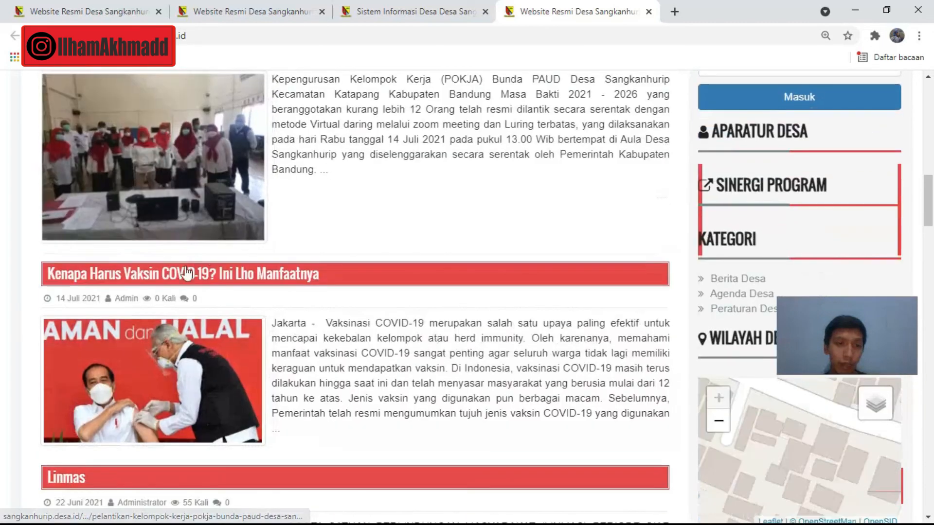
Open the full article "Kenapa Harus Vaksin COVID-19? Ini Lho Manfaatnya" and skim it from the title to the attachment.
scroll(186, 272, down, 1)
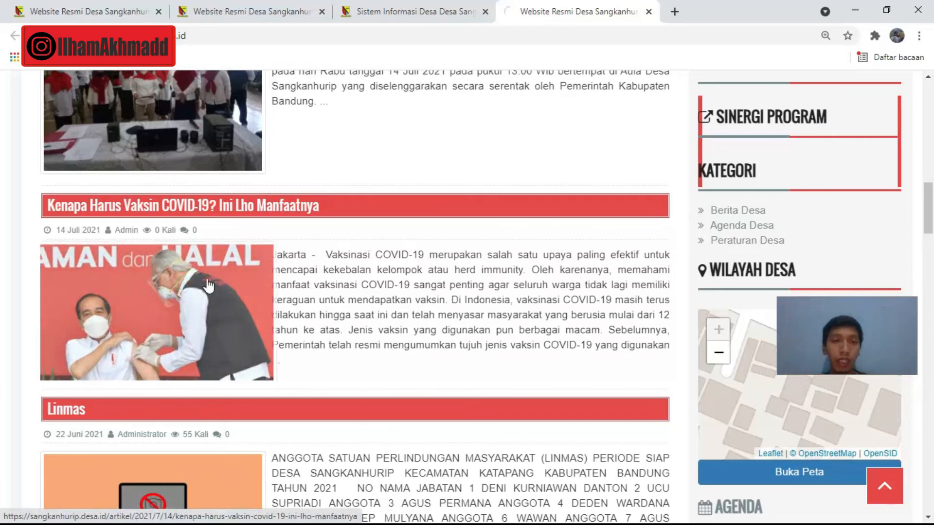
click(271, 261)
scroll(299, 263, down, 10)
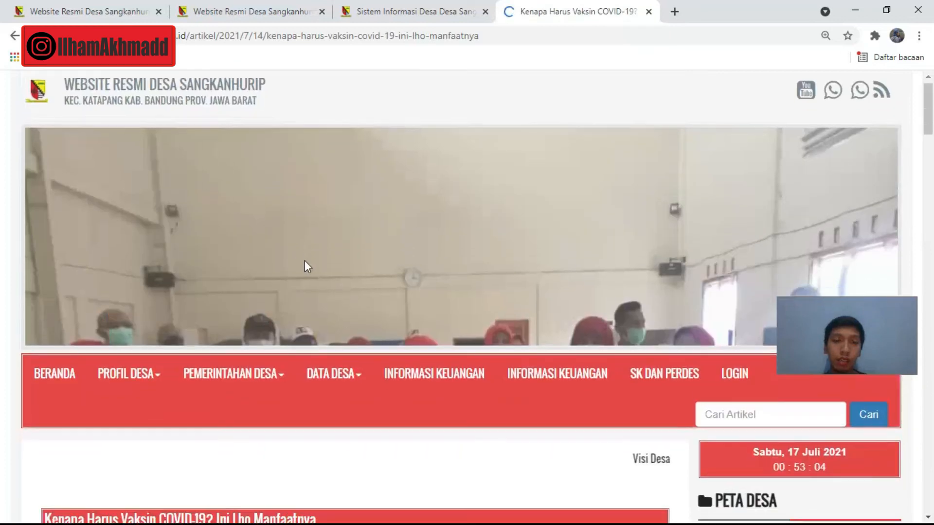
scroll(304, 261, down, 8)
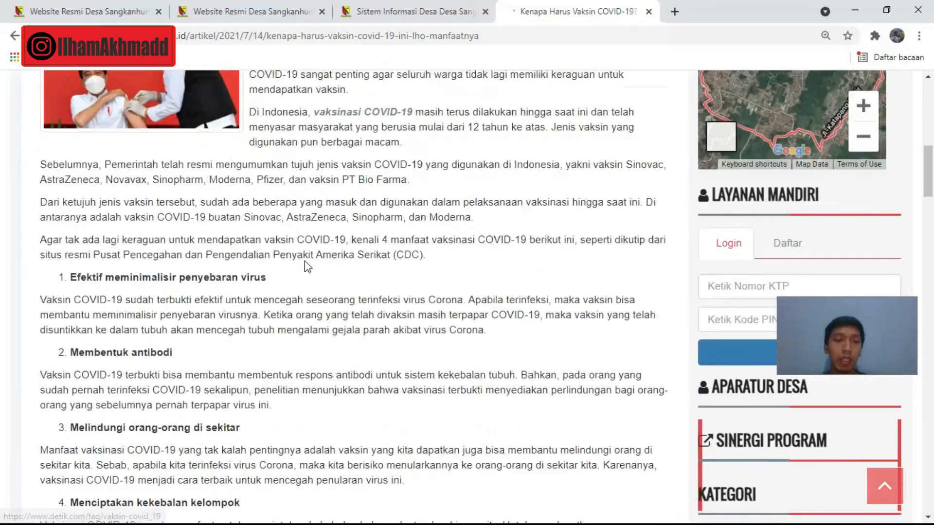
scroll(305, 262, up, 8)
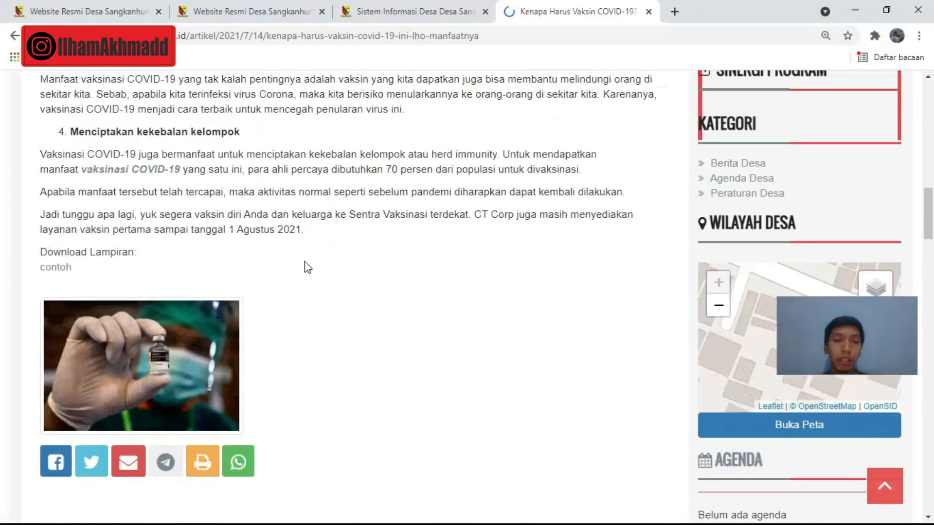
scroll(303, 262, down, 8)
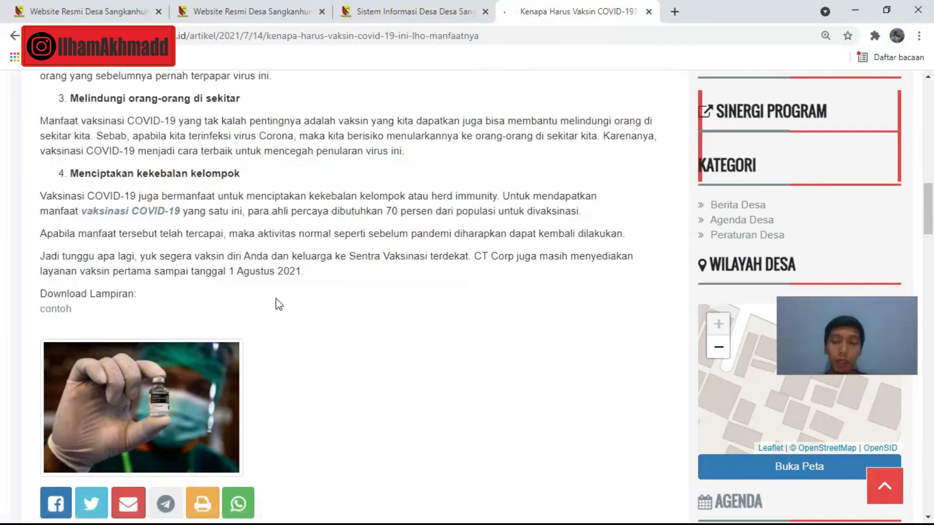
scroll(275, 298, up, 8)
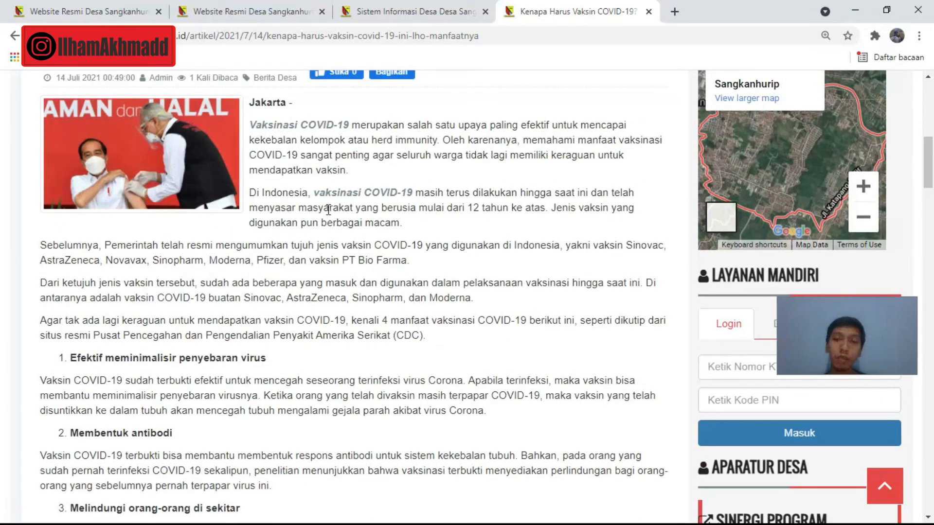
Examine the article's numbered benefits, its Download Lampiran section, the additional vaccine image and the sharing options.
scroll(299, 297, down, 5)
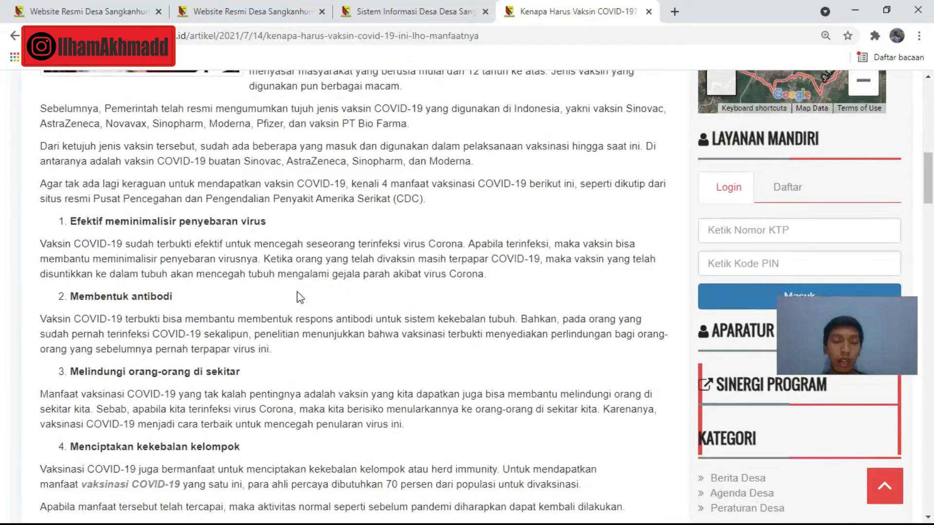
scroll(299, 297, down, 3)
scroll(299, 295, up, 2)
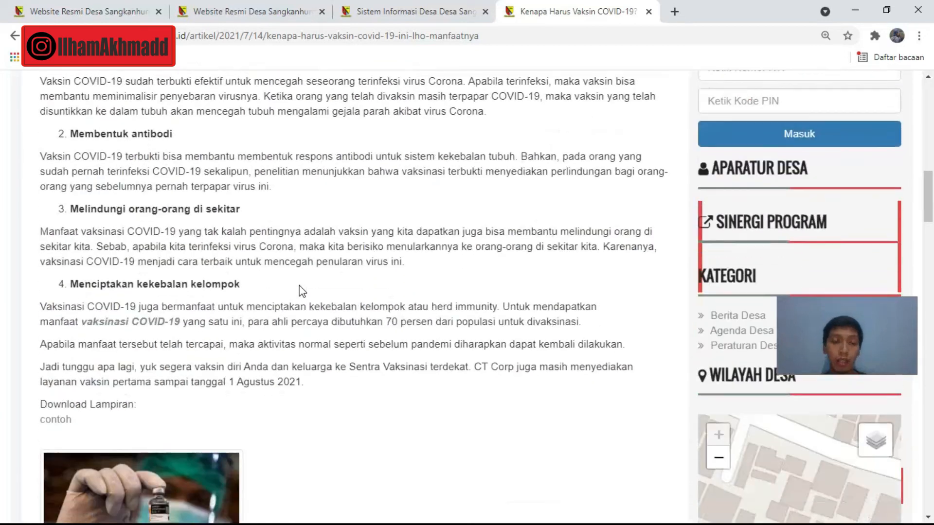
scroll(300, 292, down, 4)
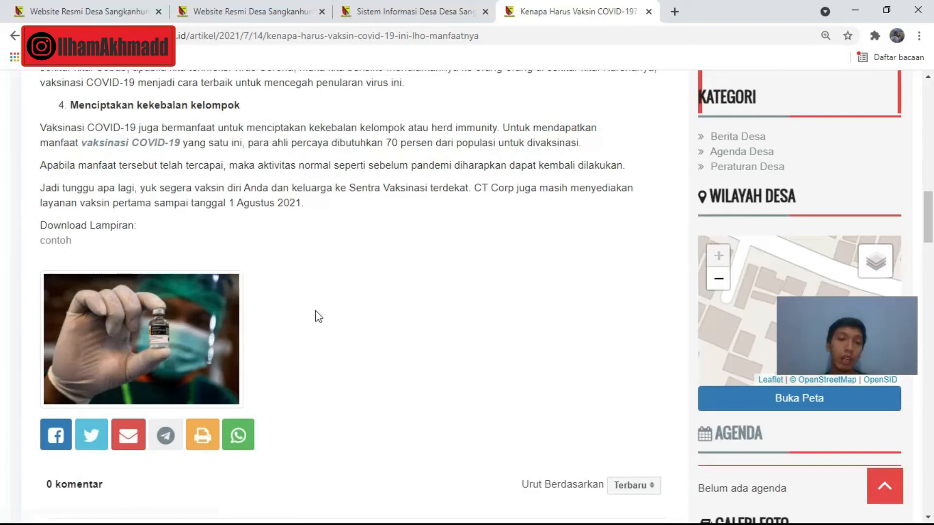
scroll(314, 317, up, 1)
scroll(204, 362, down, 2)
scroll(308, 337, up, 1)
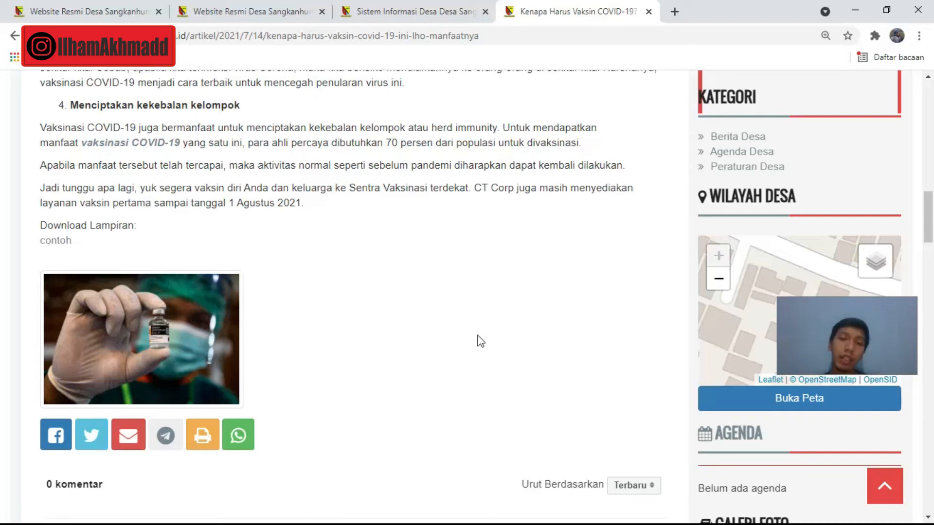
scroll(194, 323, up, 5)
scroll(210, 252, down, 5)
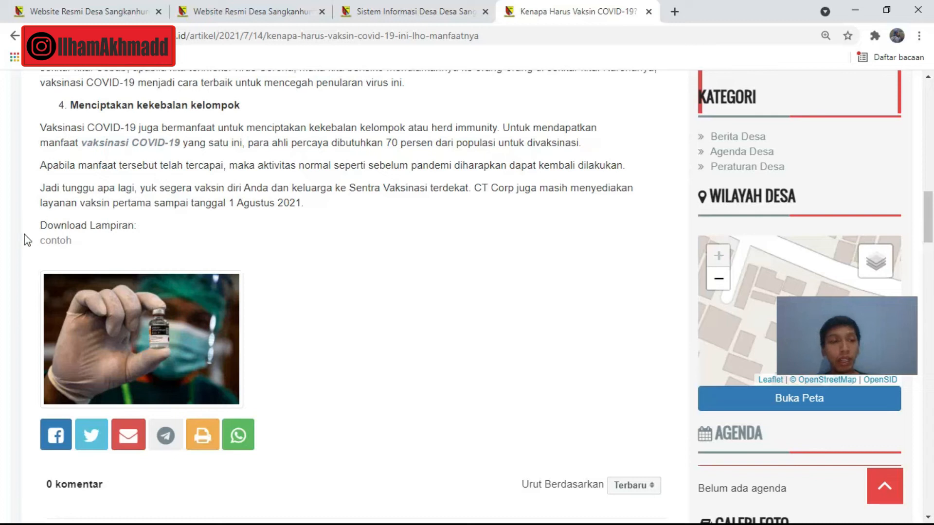
Open the article's "contoh" attachment, look through the first pages of the PDF, and return to the article.
click(58, 245)
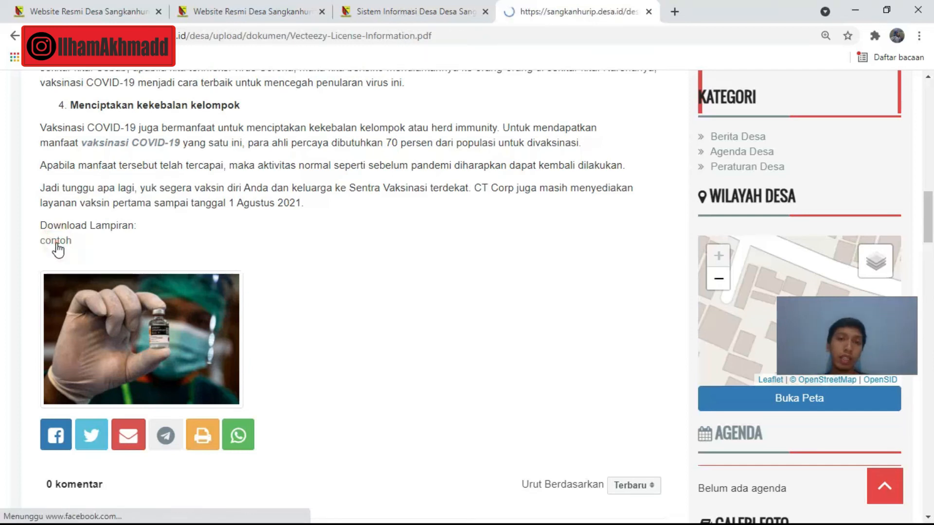
scroll(443, 243, down, 7)
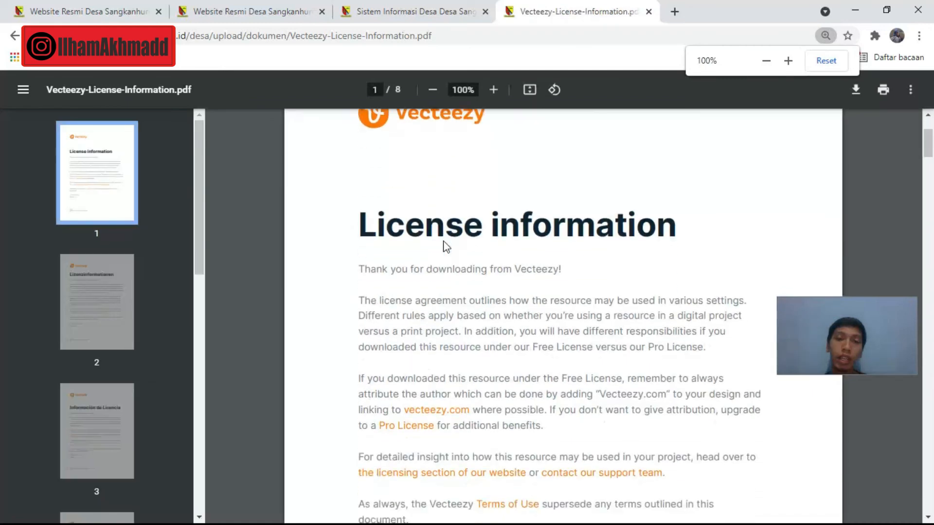
scroll(442, 242, down, 14)
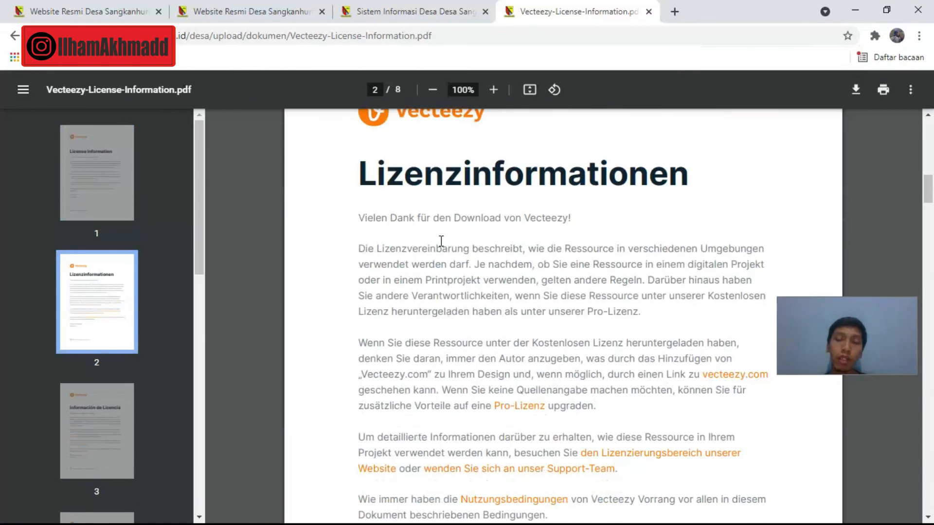
scroll(436, 241, up, 20)
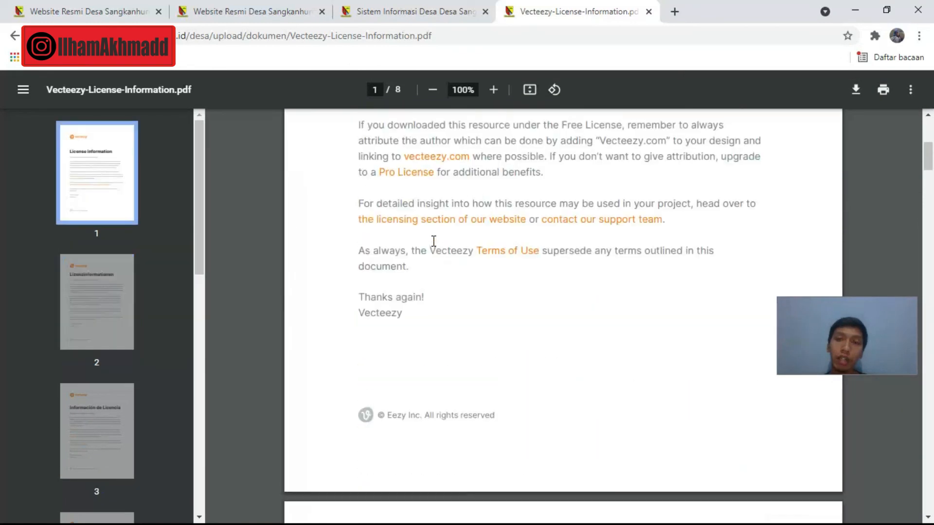
scroll(431, 275, down, 20)
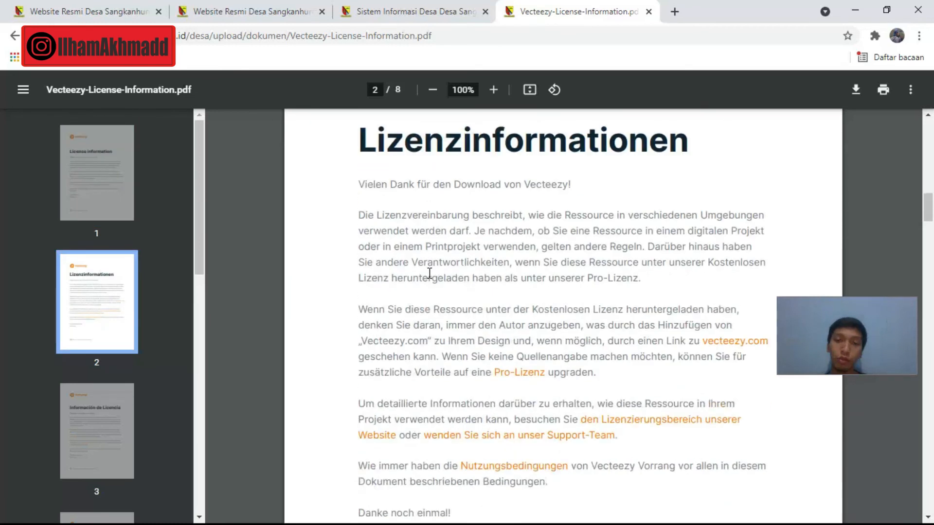
scroll(433, 277, up, 7)
scroll(434, 279, up, 20)
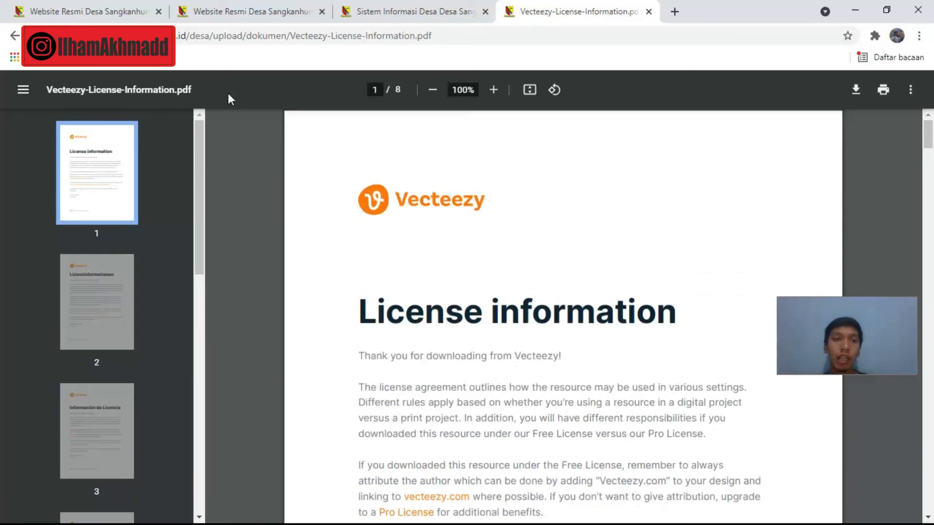
click(14, 38)
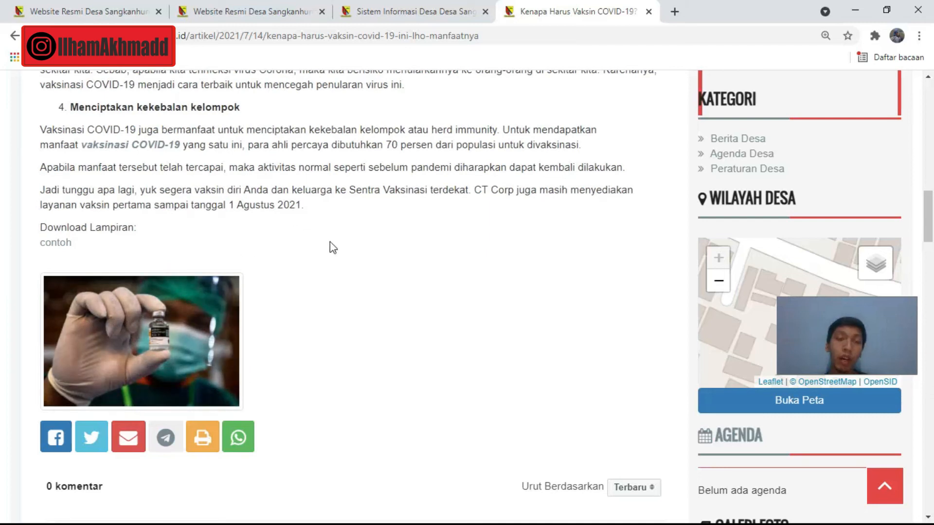
Review the published article's layout, from the attachment link and additional image at its end back to the title and main image.
scroll(329, 246, up, 3)
scroll(329, 246, down, 3)
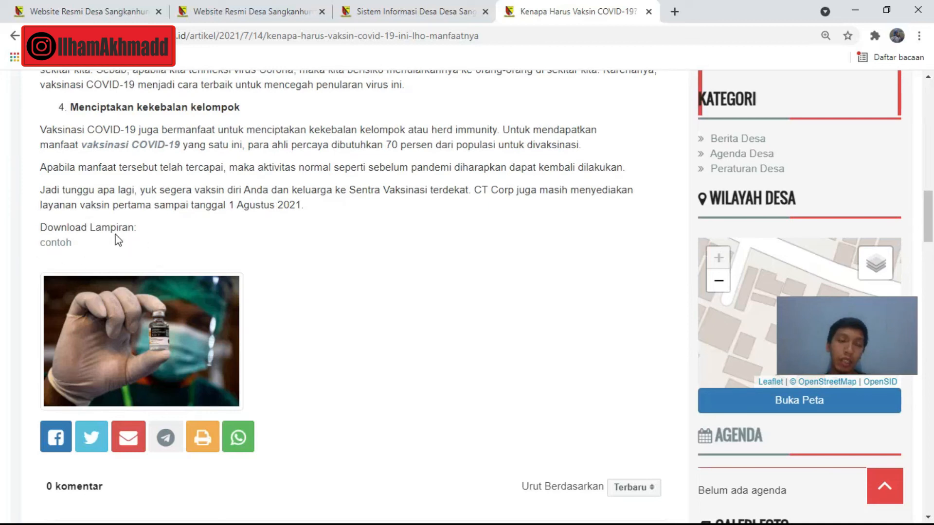
scroll(285, 244, up, 12)
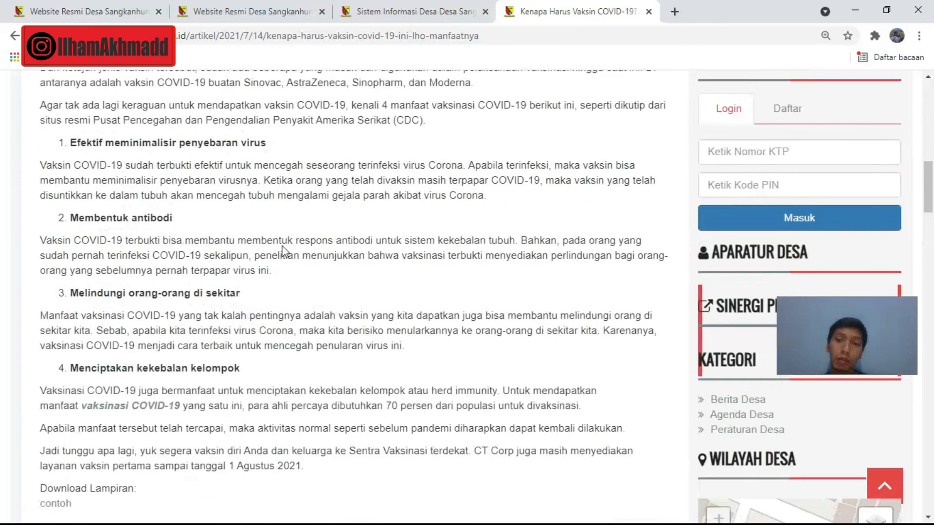
scroll(290, 321, up, 3)
scroll(290, 321, down, 2)
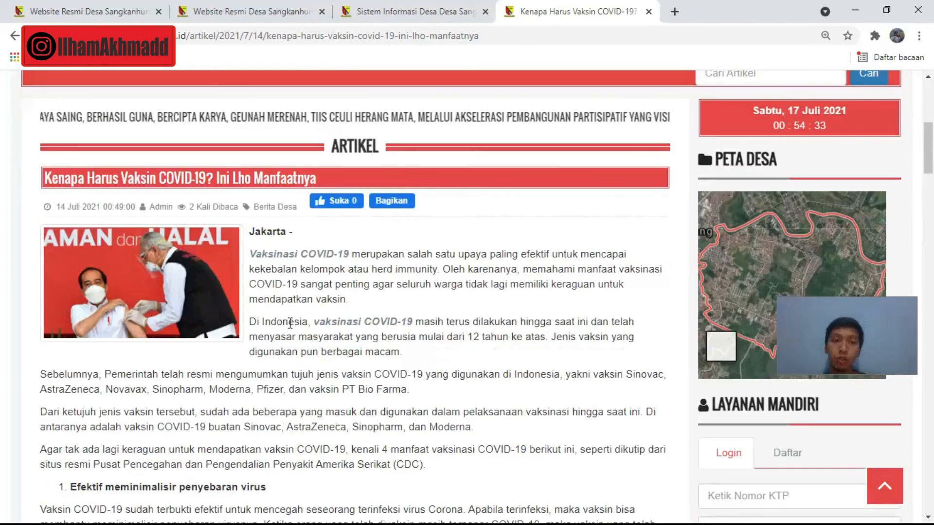
scroll(291, 325, up, 5)
scroll(291, 321, down, 15)
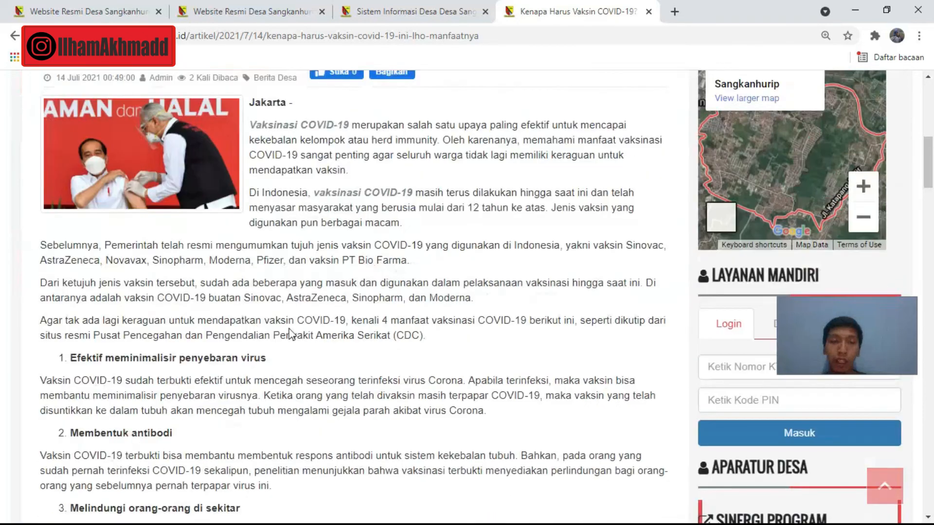
scroll(303, 308, down, 4)
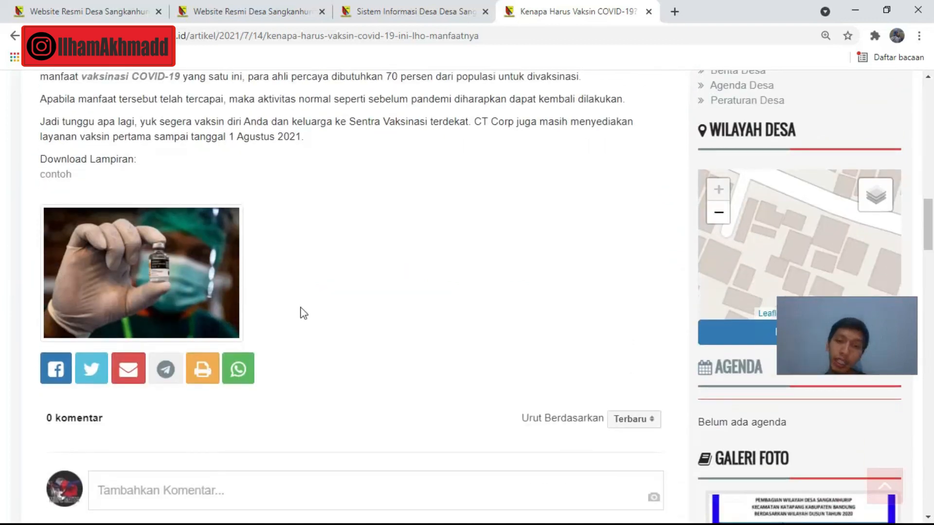
scroll(362, 342, up, 3)
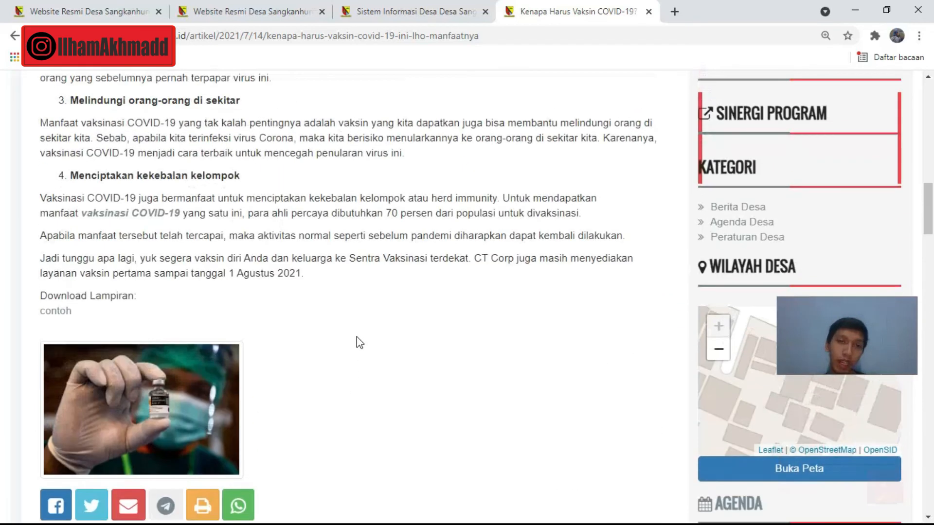
scroll(333, 326, up, 1)
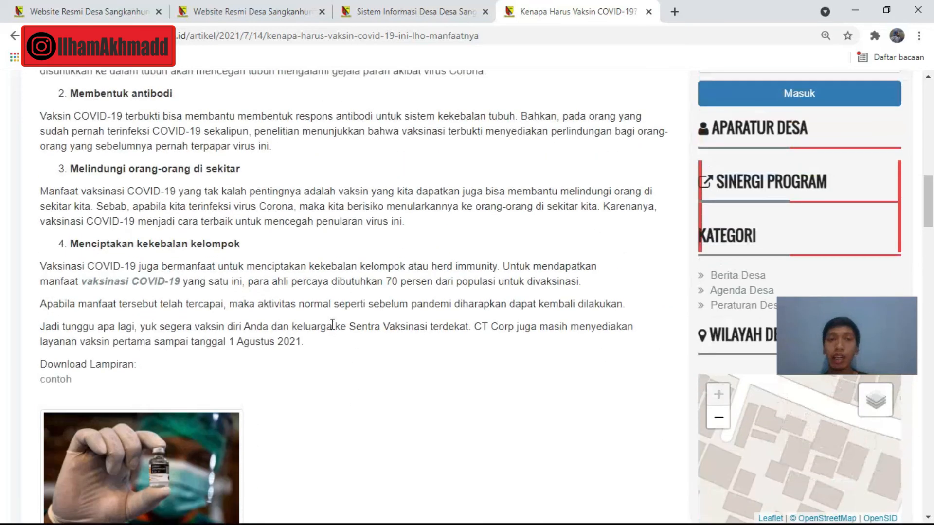
scroll(332, 324, up, 3)
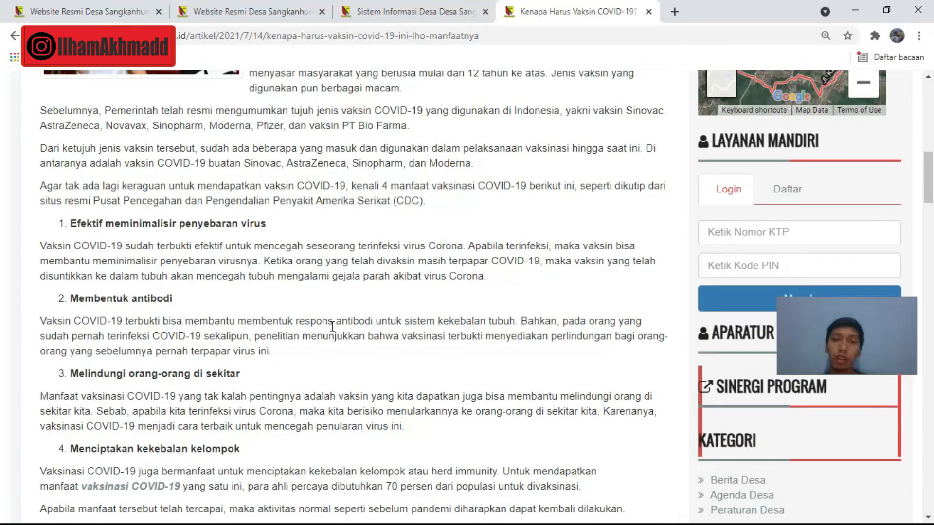
scroll(327, 321, up, 5)
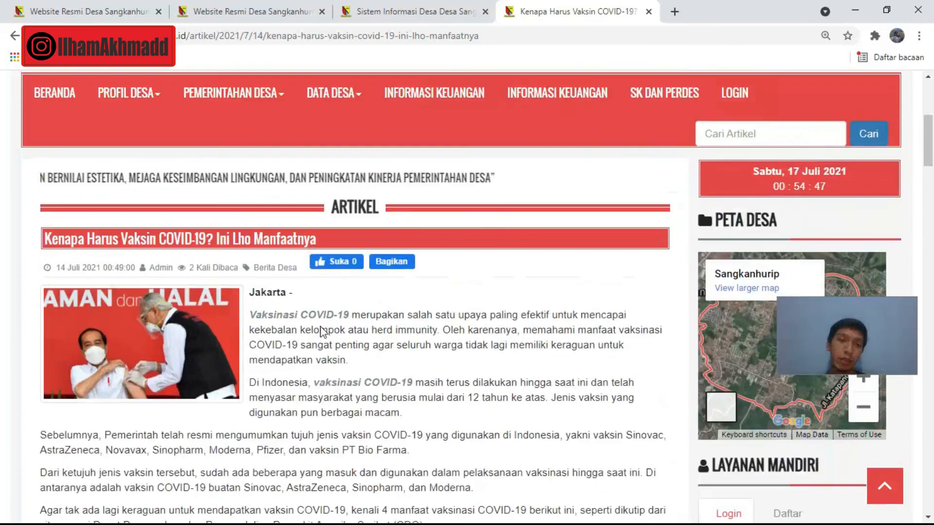
Recheck the article's body text, comparing the opening paragraphs and numbered vaccination benefits with the closing attachment and image.
scroll(326, 336, down, 7)
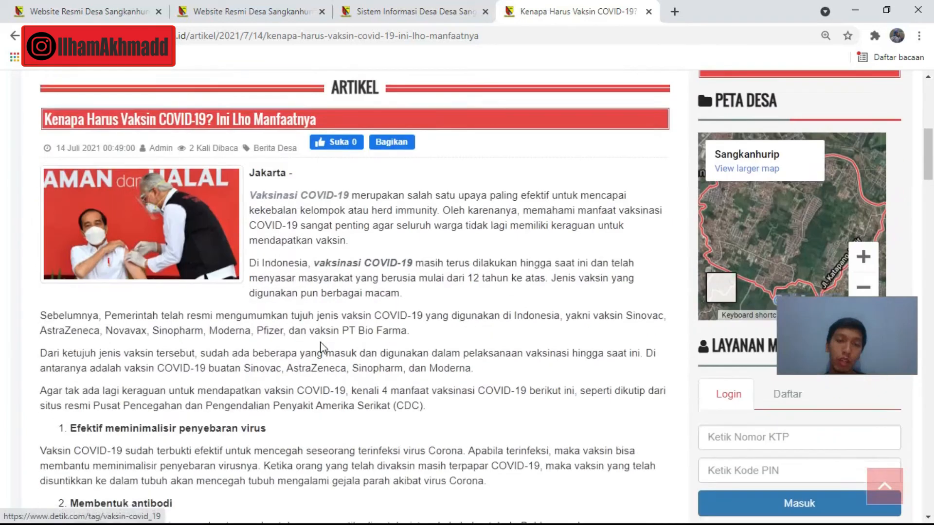
scroll(331, 327, down, 4)
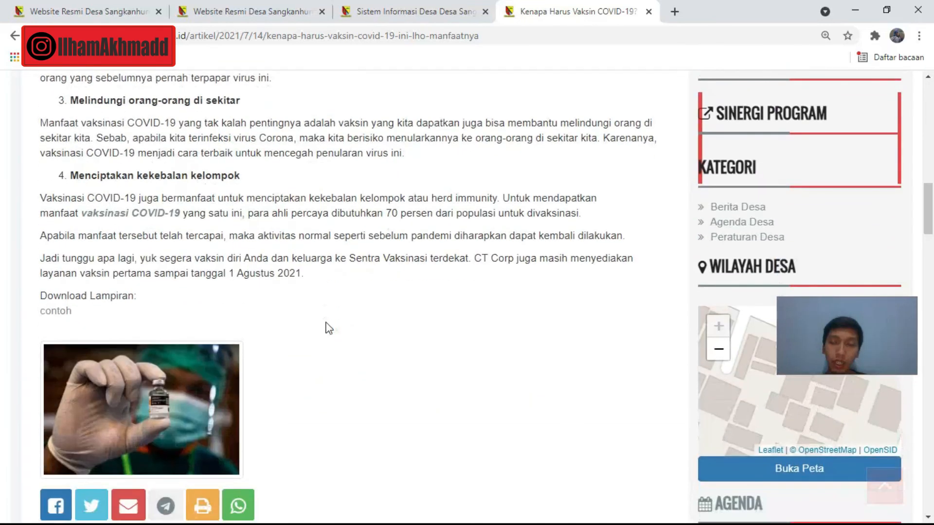
scroll(327, 326, up, 1)
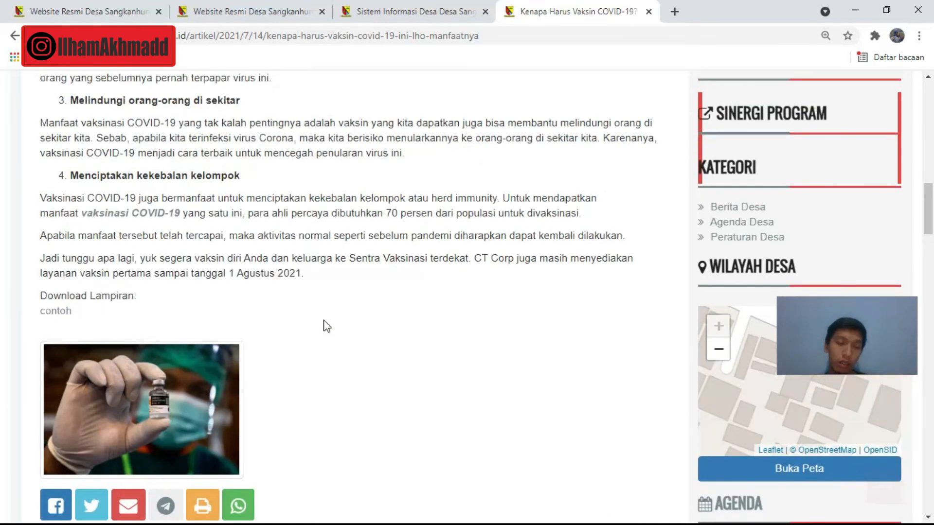
scroll(326, 326, up, 1)
scroll(326, 327, up, 3)
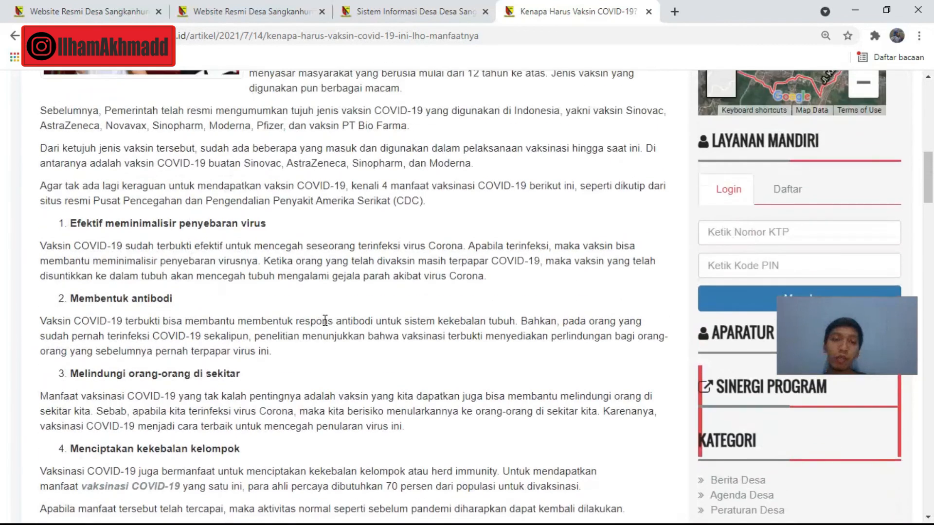
scroll(325, 321, up, 2)
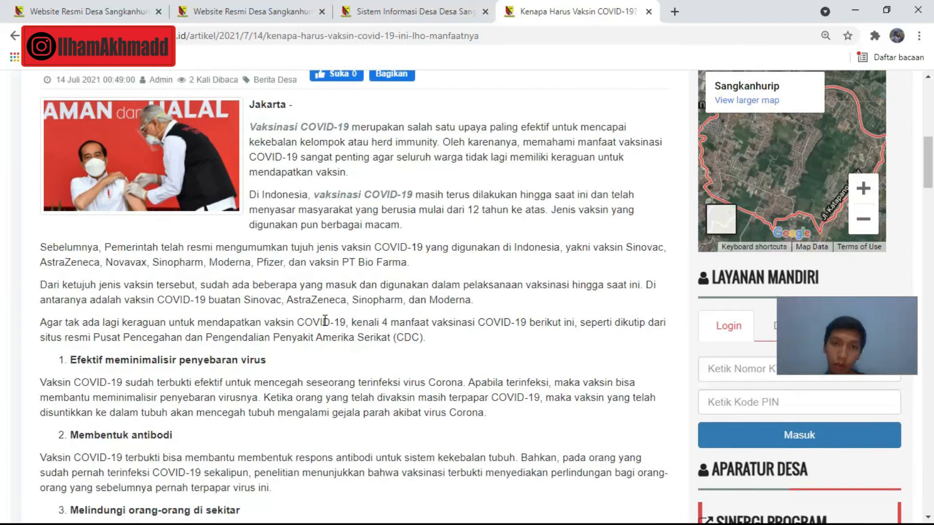
scroll(325, 338, up, 1)
scroll(304, 333, down, 3)
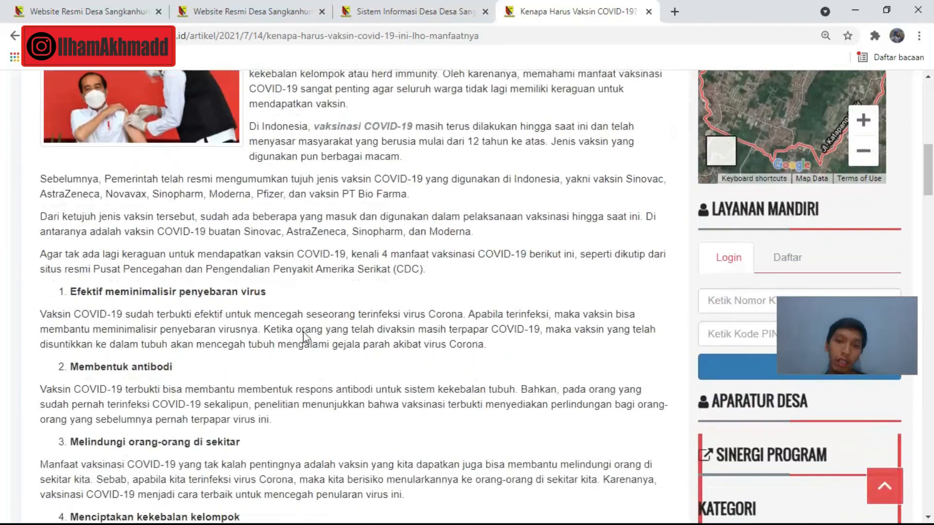
scroll(305, 332, down, 2)
scroll(305, 332, up, 6)
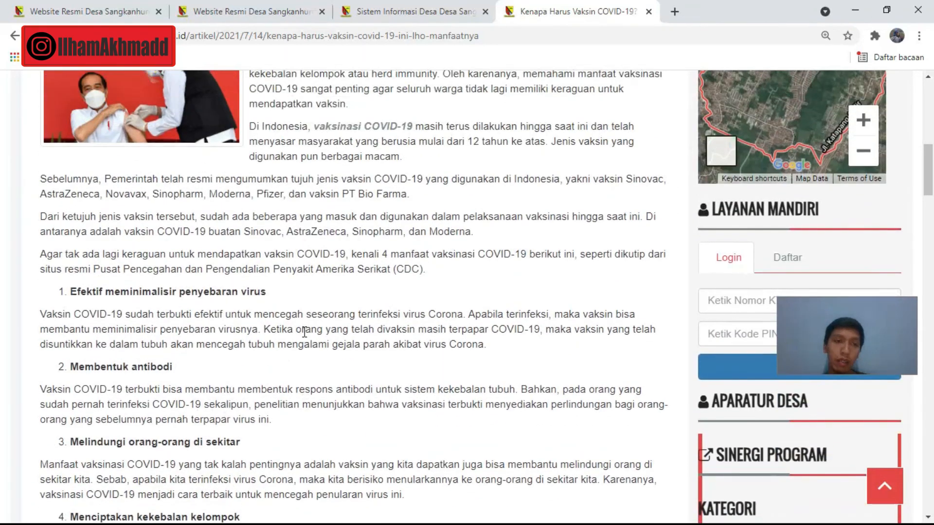
scroll(305, 333, down, 3)
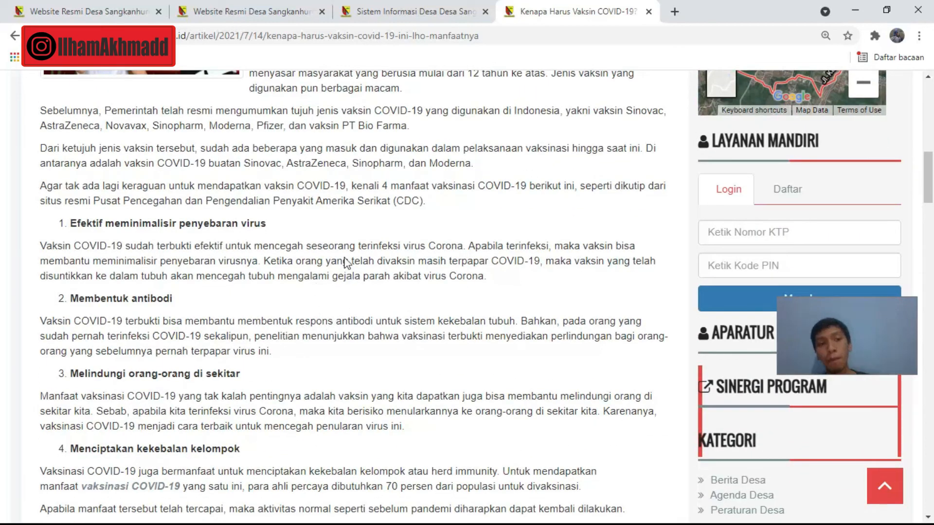
Review the article's upper half, from the title, main image and opening paragraphs to the first numbered vaccination benefits.
scroll(316, 289, down, 2)
scroll(311, 287, up, 4)
scroll(314, 288, down, 3)
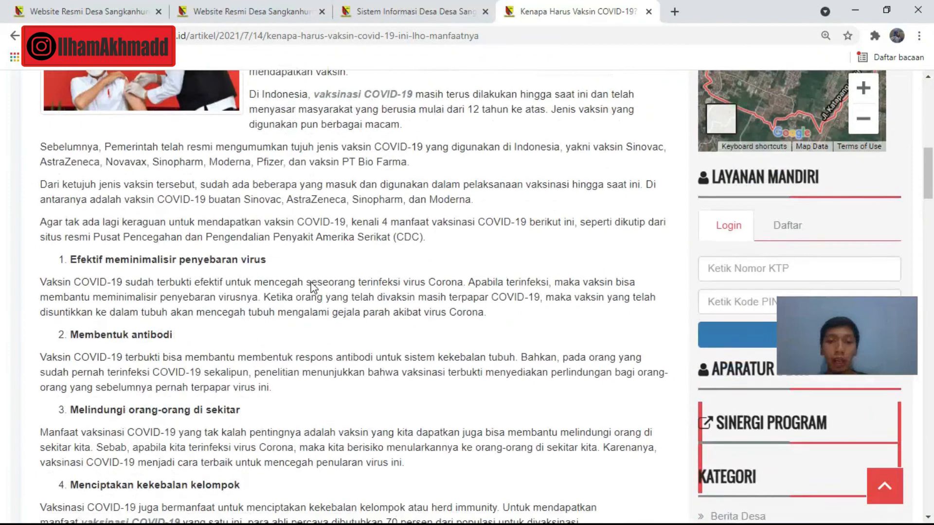
scroll(313, 288, up, 5)
scroll(337, 341, down, 4)
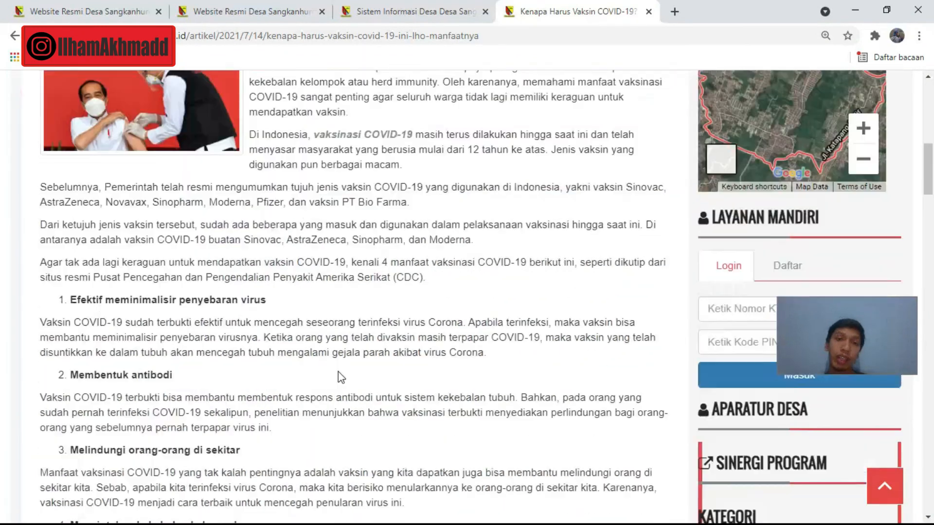
scroll(337, 313, up, 4)
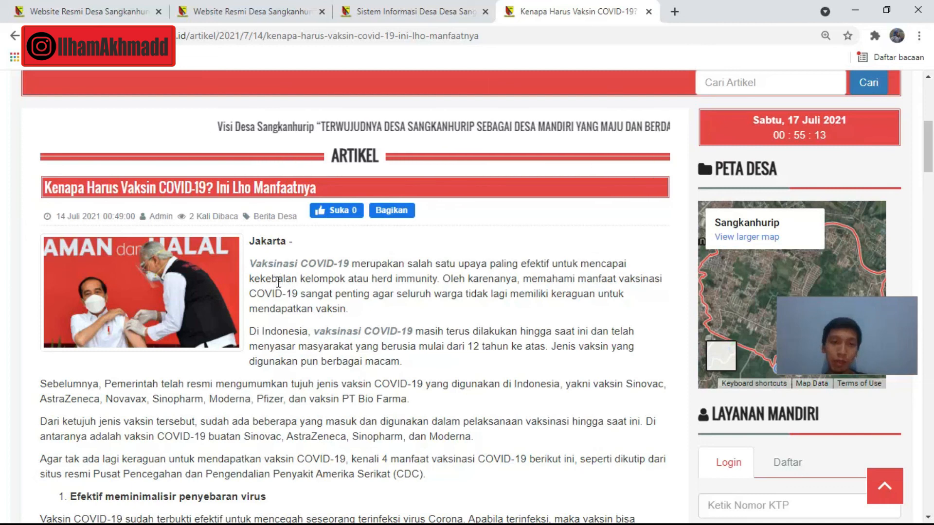
scroll(319, 311, down, 1)
scroll(322, 313, down, 1)
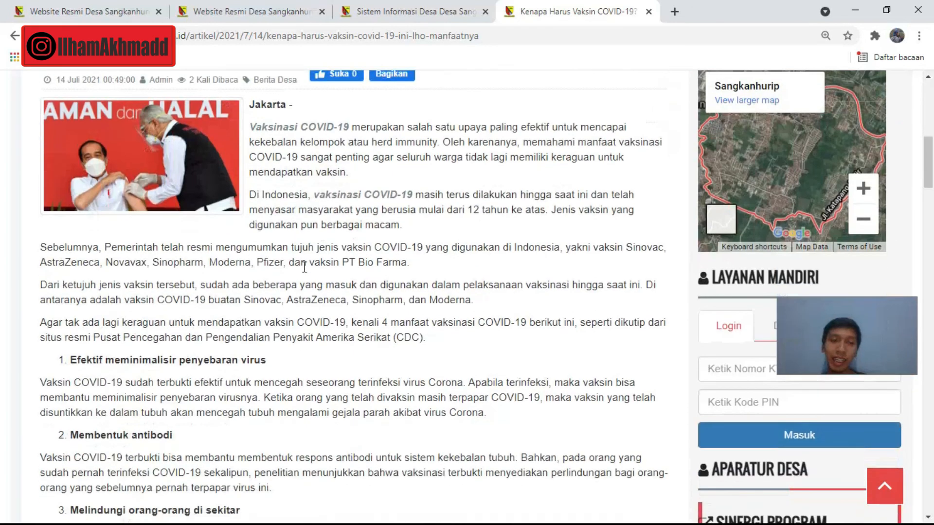
scroll(312, 300, up, 2)
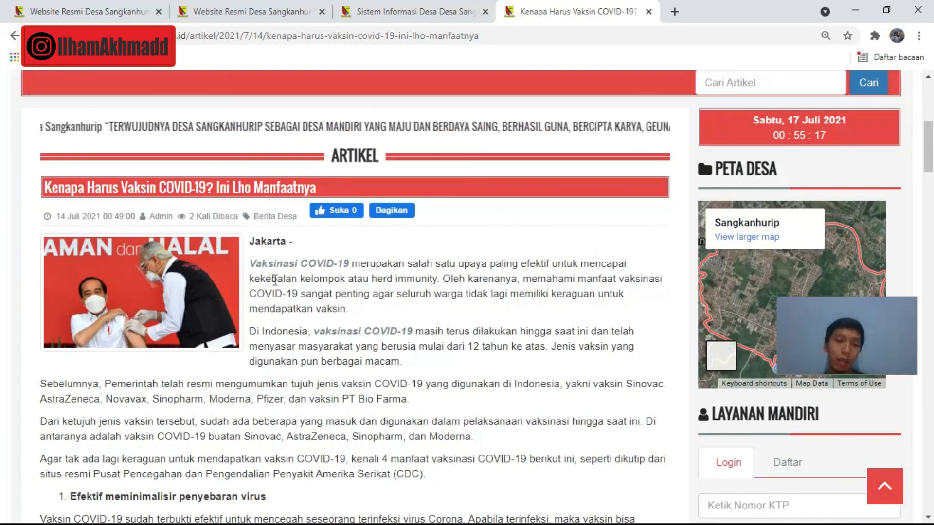
Read through the article once more, from the opening paragraphs to the Download Lampiran link and additional vaccine image, and return to its title.
scroll(316, 313, down, 3)
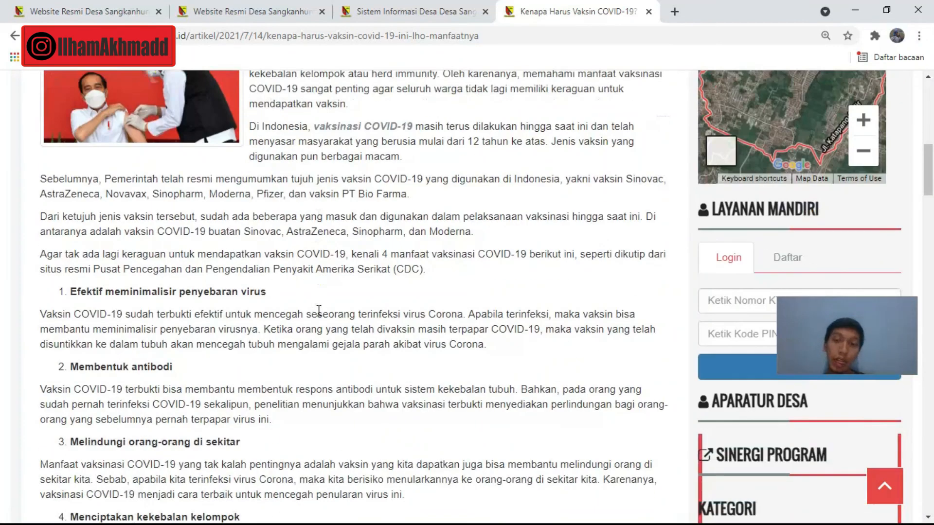
scroll(332, 311, down, 2)
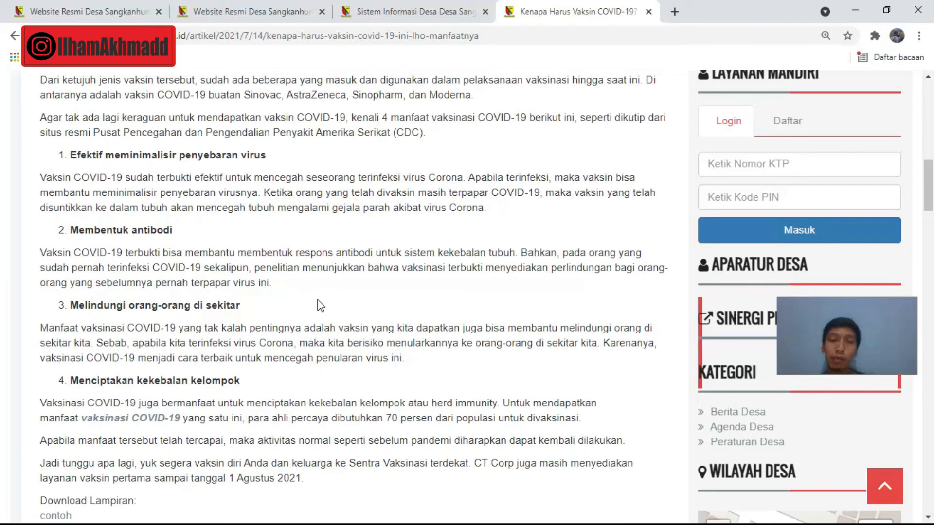
scroll(321, 305, down, 2)
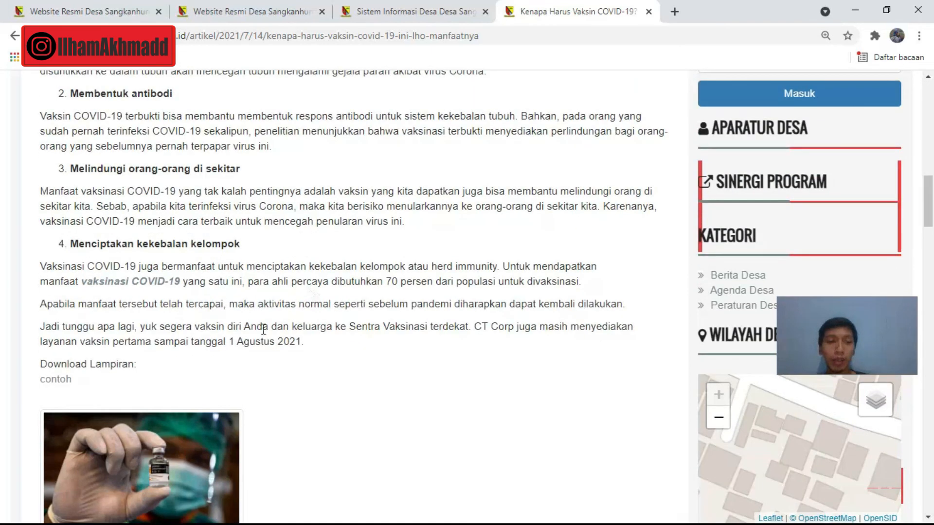
scroll(302, 281, up, 5)
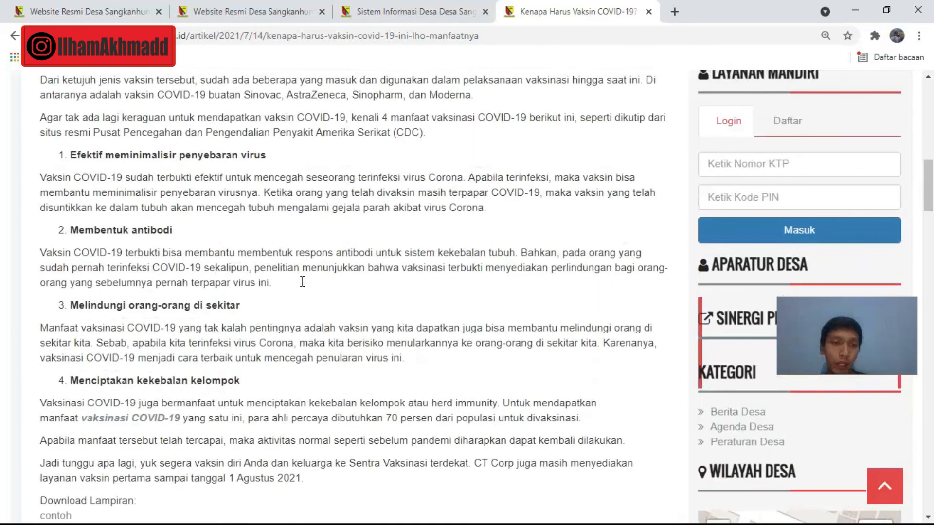
scroll(303, 301, up, 1)
scroll(302, 300, down, 4)
scroll(299, 319, down, 2)
scroll(343, 316, up, 8)
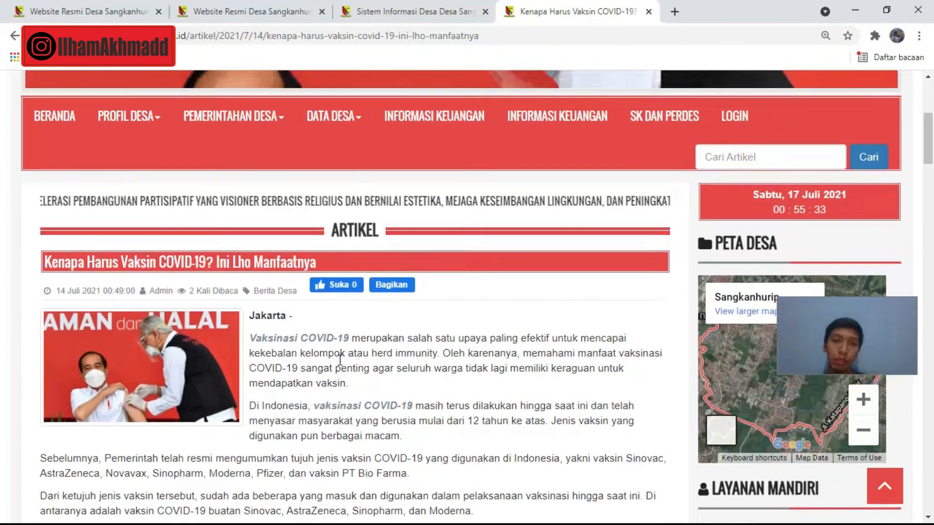
scroll(341, 362, down, 2)
scroll(341, 366, up, 4)
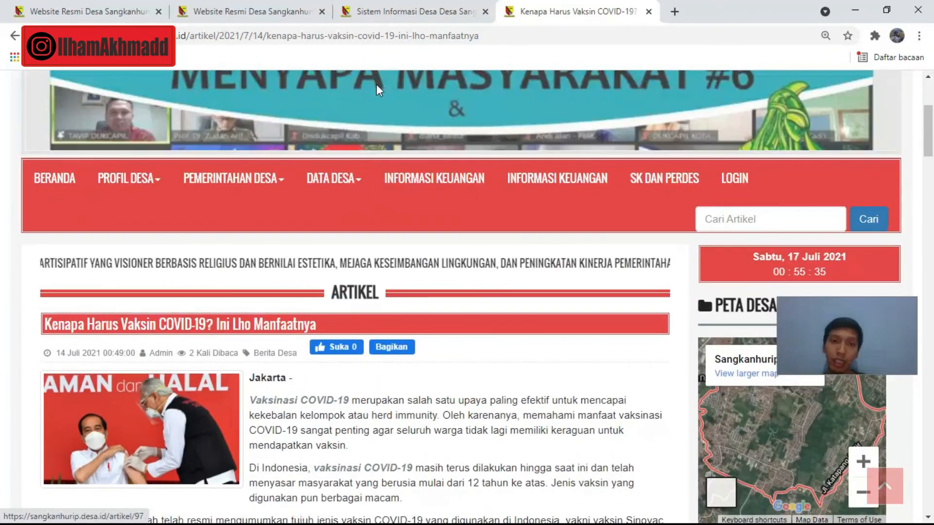
Return to the OpenSID administration and look over the Kategori Artikel list beside the Berita Desa articles.
click(384, 11)
scroll(164, 277, down, 1)
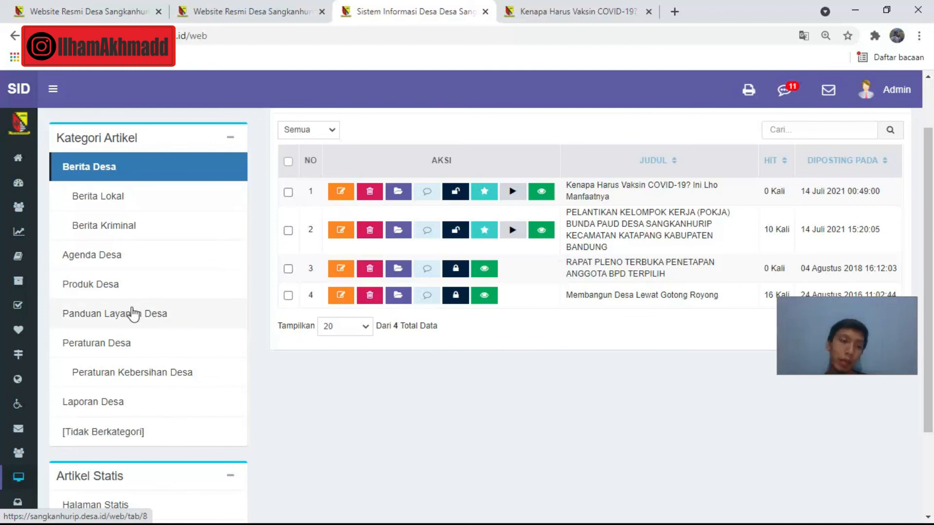
scroll(131, 313, down, 1)
scroll(129, 324, up, 2)
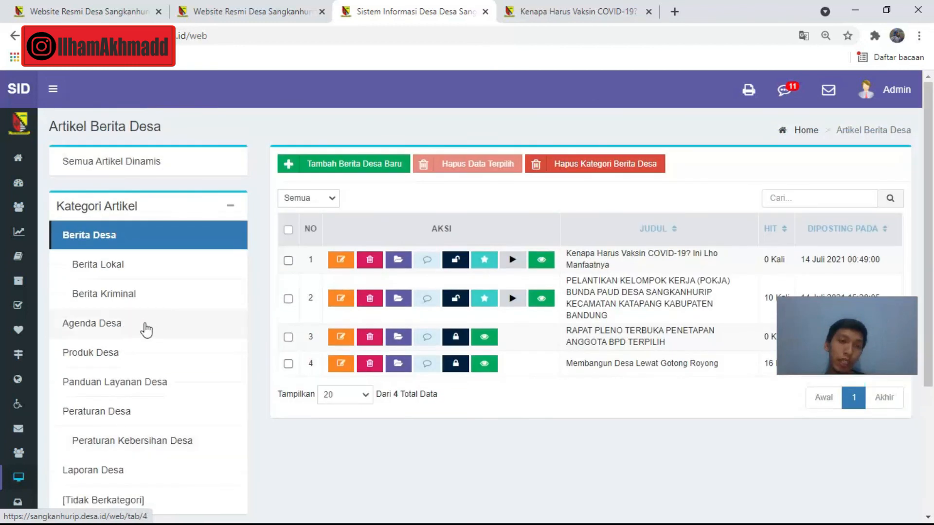
scroll(137, 323, down, 3)
scroll(137, 322, up, 3)
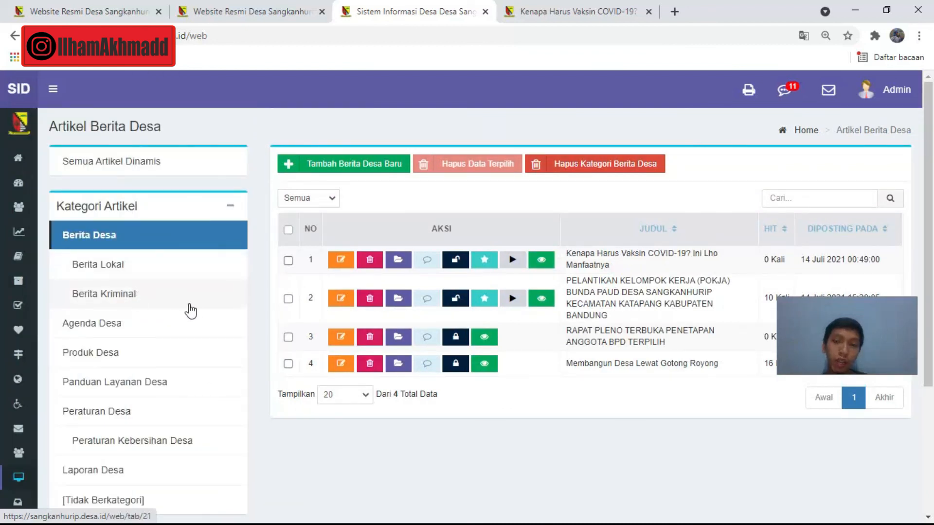
scroll(21, 327, down, 3)
Look through the Admin Web entries in the main navigation and try to open the OpenSID Home page.
scroll(21, 339, down, 2)
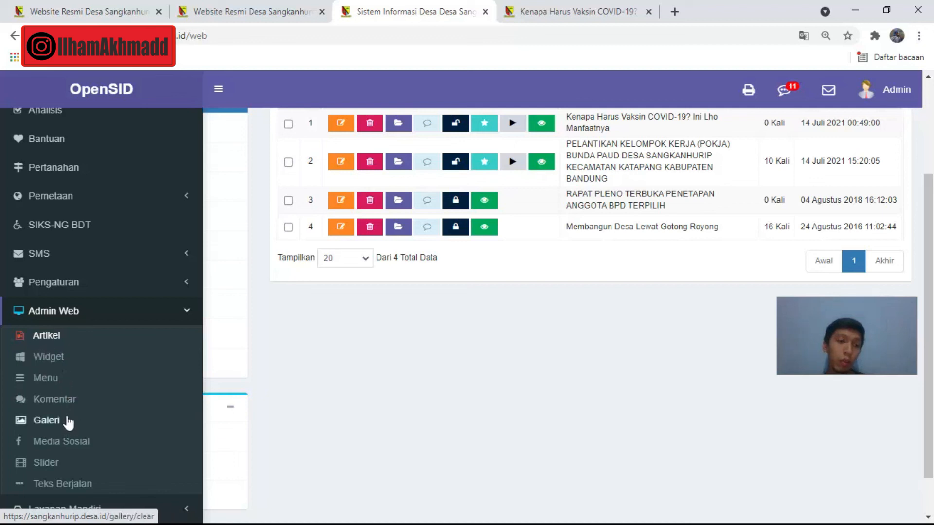
scroll(102, 316, up, 5)
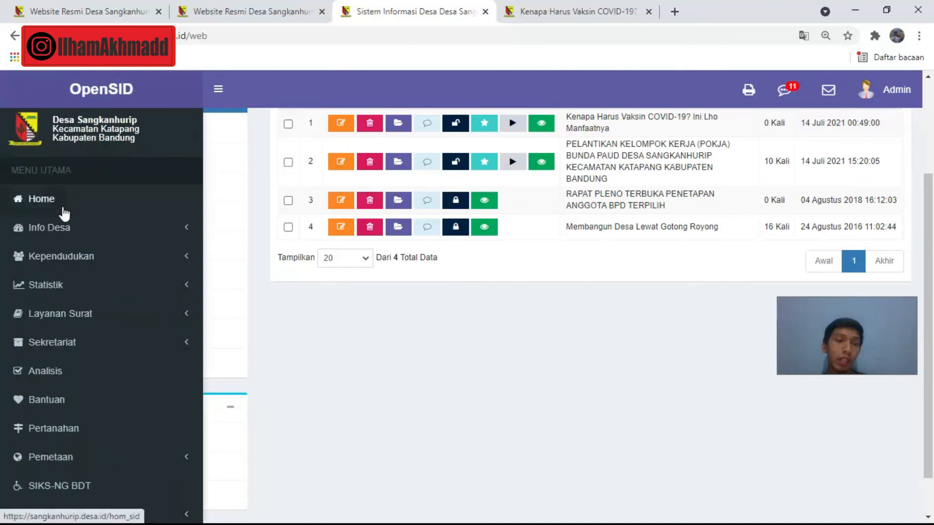
click(65, 209)
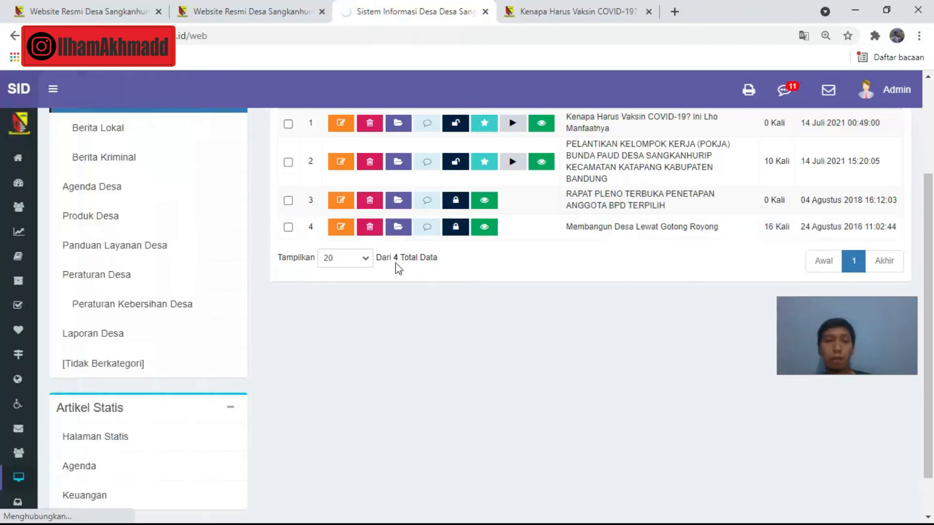
mouse_move(6, 166)
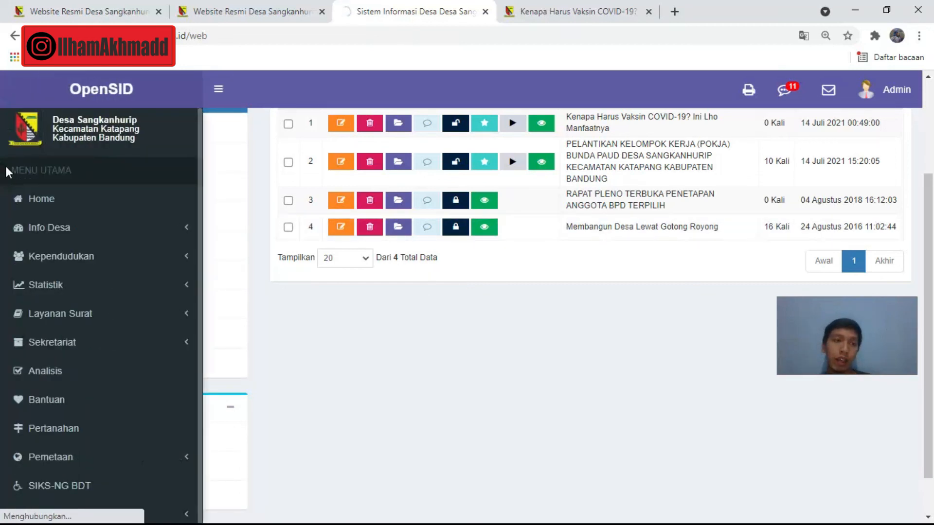
click(36, 202)
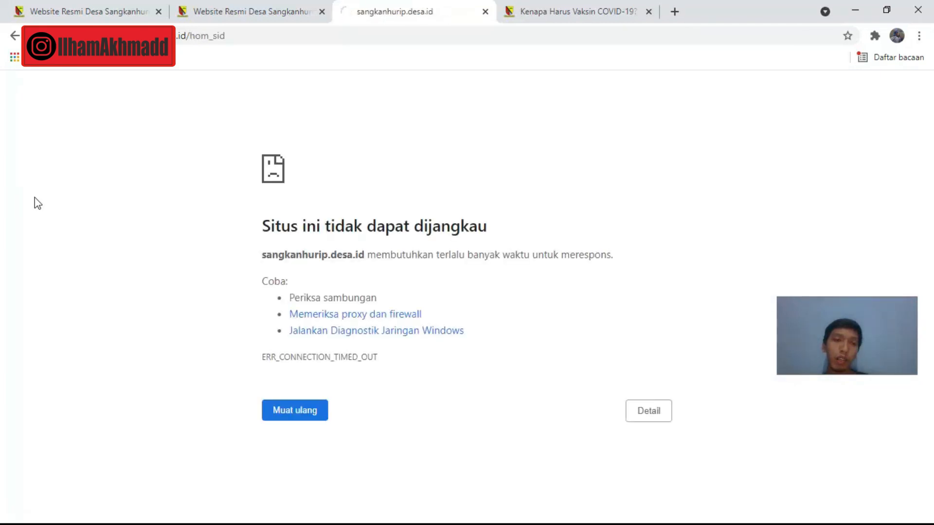